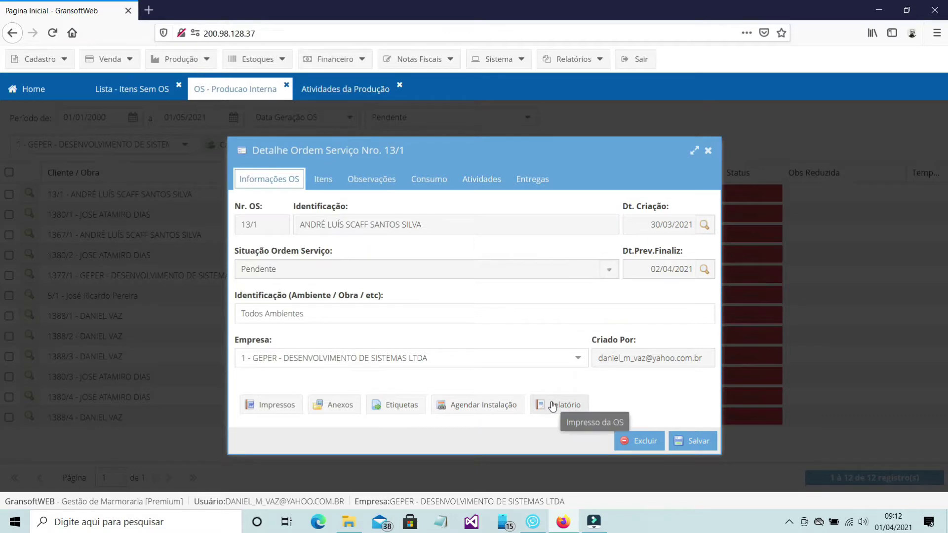
Step: Preview OS 13/1's report maximized and scroll through it
{"action": "left_click", "coordinate": [552, 404]}
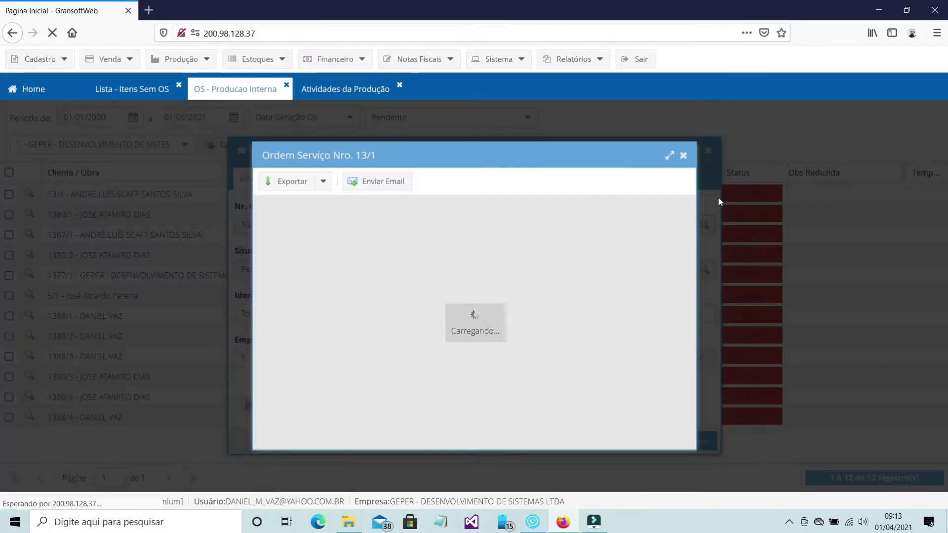
{"action": "left_click", "coordinate": [671, 155]}
{"action": "left_click_drag", "start_coordinate": [944, 202], "coordinate": [944, 266]}
Step: Change the order list's start date to 01/03/2000 and reload the list
{"action": "left_click_drag", "start_coordinate": [97, 118], "coordinate": [121, 121]}
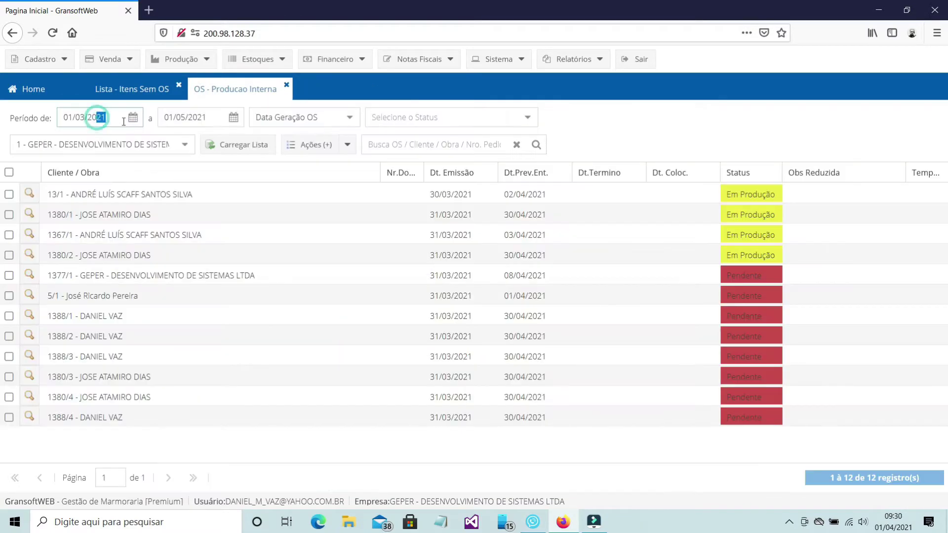
{"action": "type", "text": "00"}
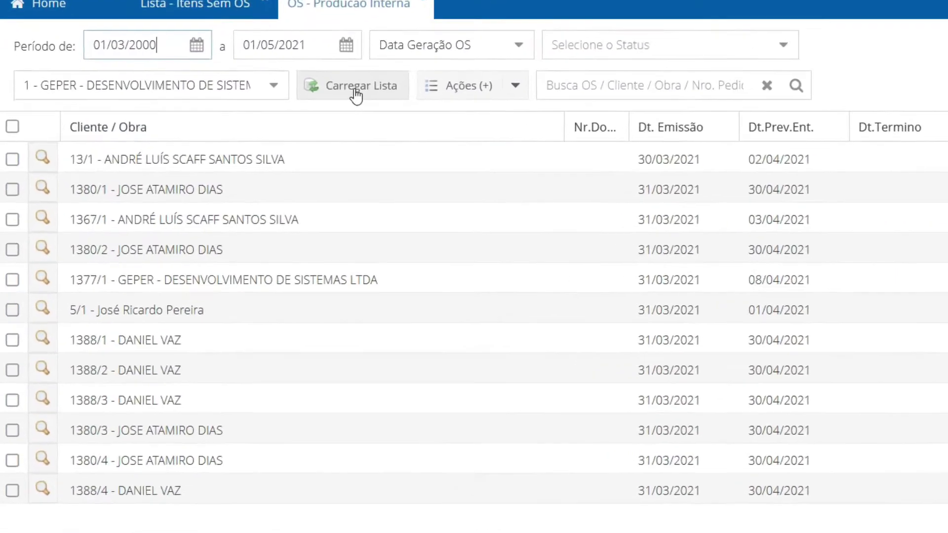
{"action": "left_click", "coordinate": [261, 134]}
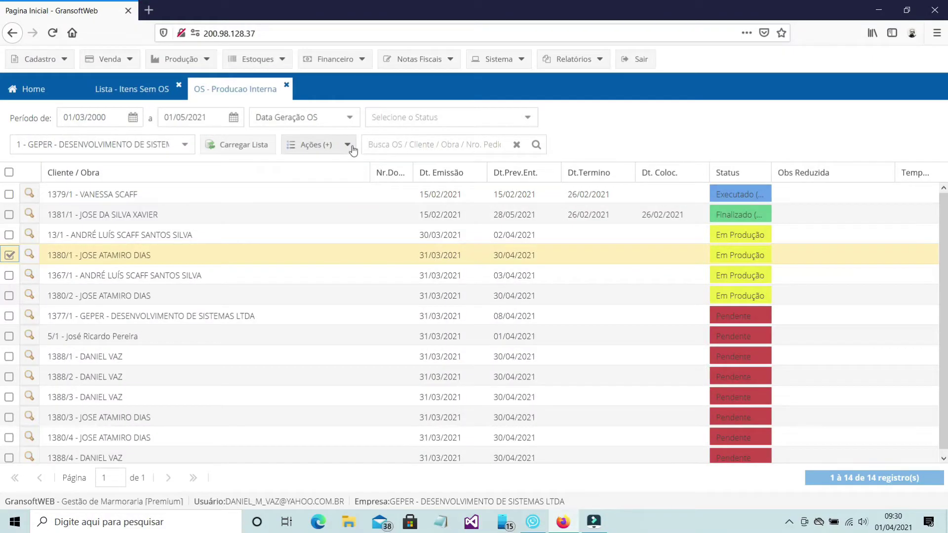
{"action": "left_click", "coordinate": [349, 147]}
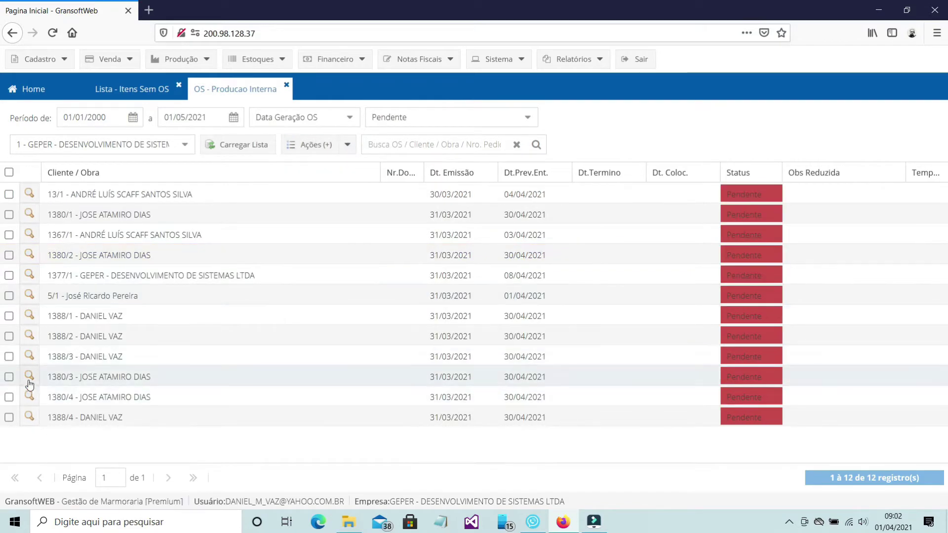
{"action": "left_click", "coordinate": [30, 377]}
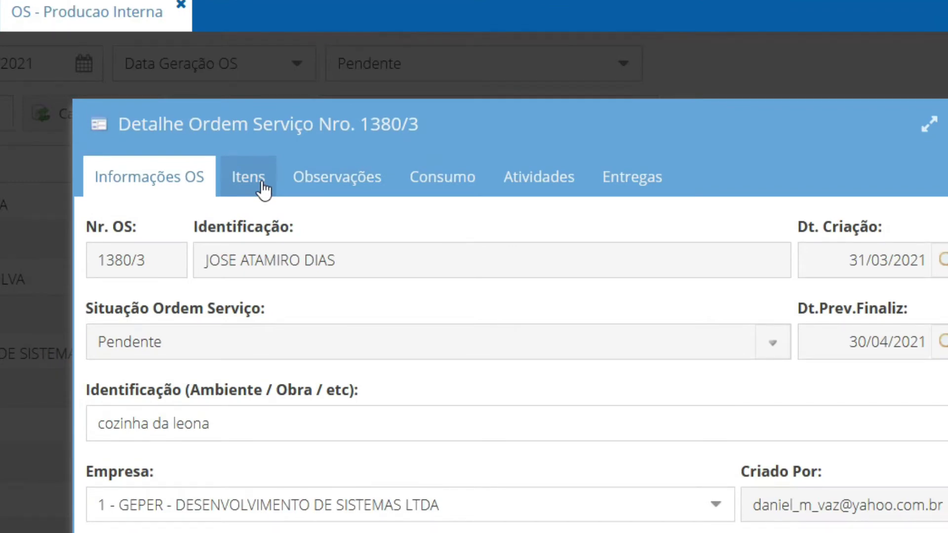
{"action": "left_click", "coordinate": [263, 188]}
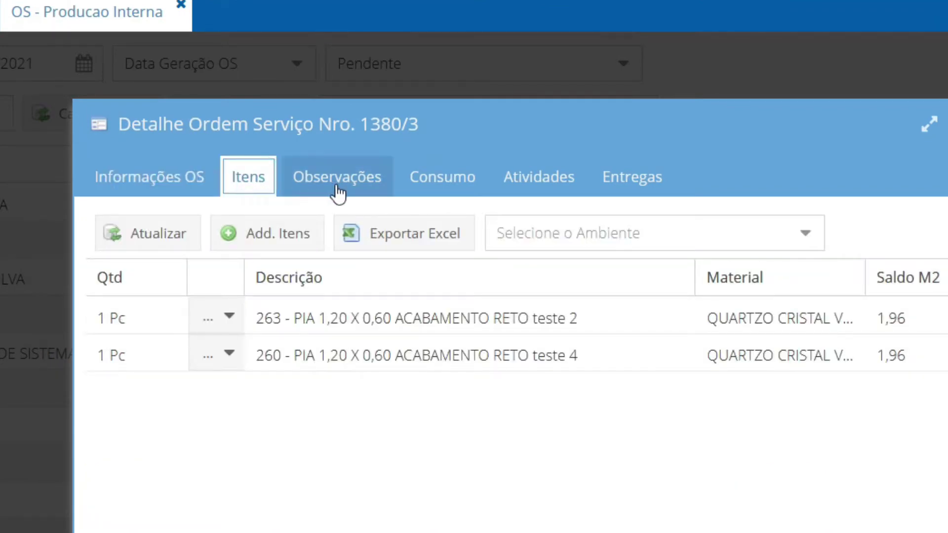
{"action": "left_click", "coordinate": [537, 194]}
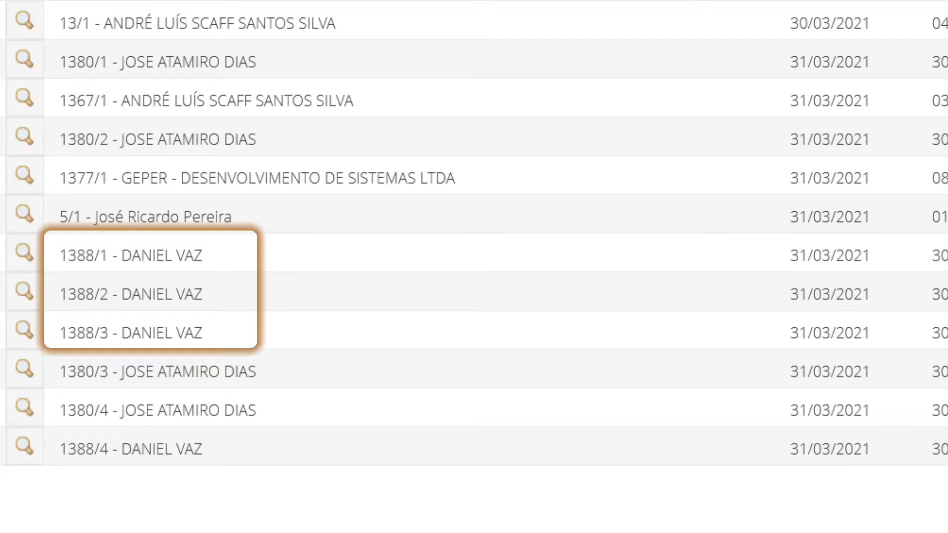
Step: Generate a service order from order 1380's items 259, 261, 262 and 266
{"action": "left_click", "coordinate": [9, 278]}
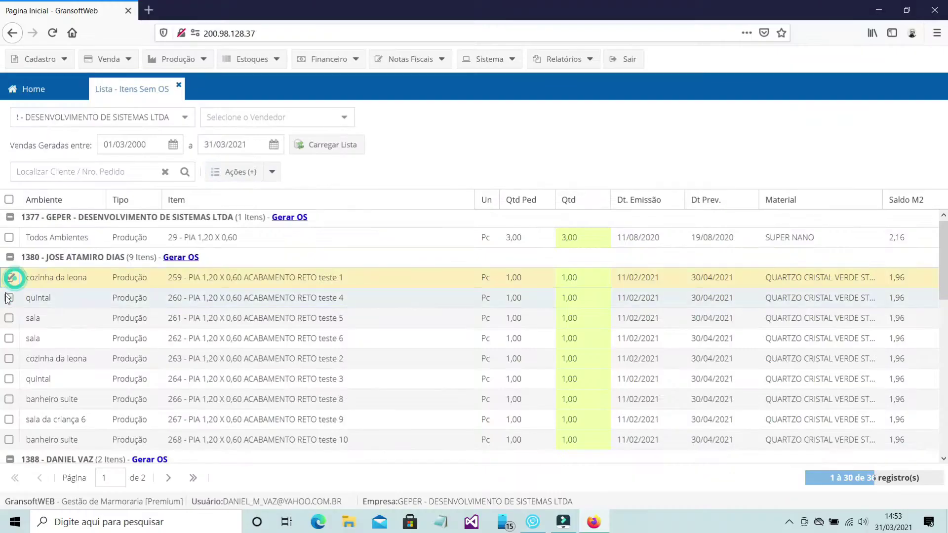
{"action": "left_click", "coordinate": [10, 318]}
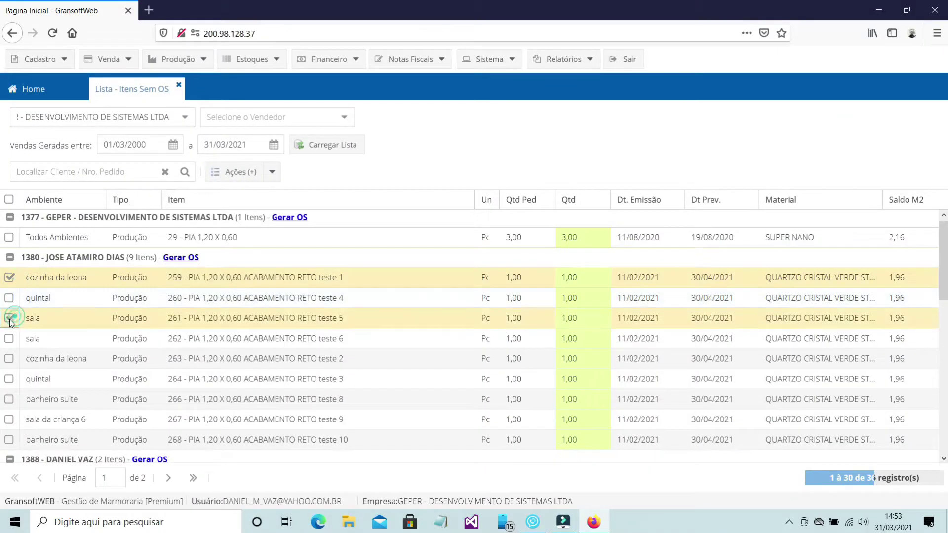
{"action": "left_click", "coordinate": [9, 338]}
{"action": "left_click", "coordinate": [10, 399]}
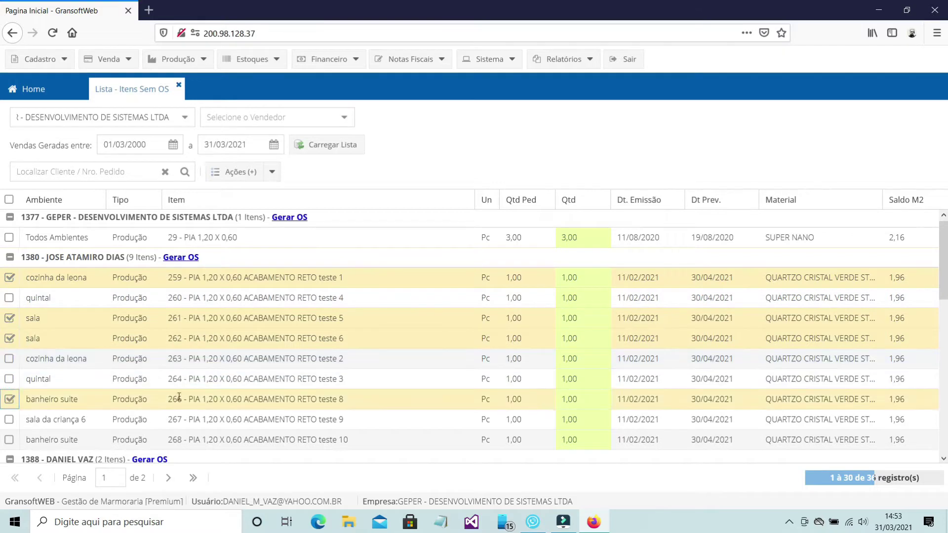
{"action": "left_click", "coordinate": [243, 172]}
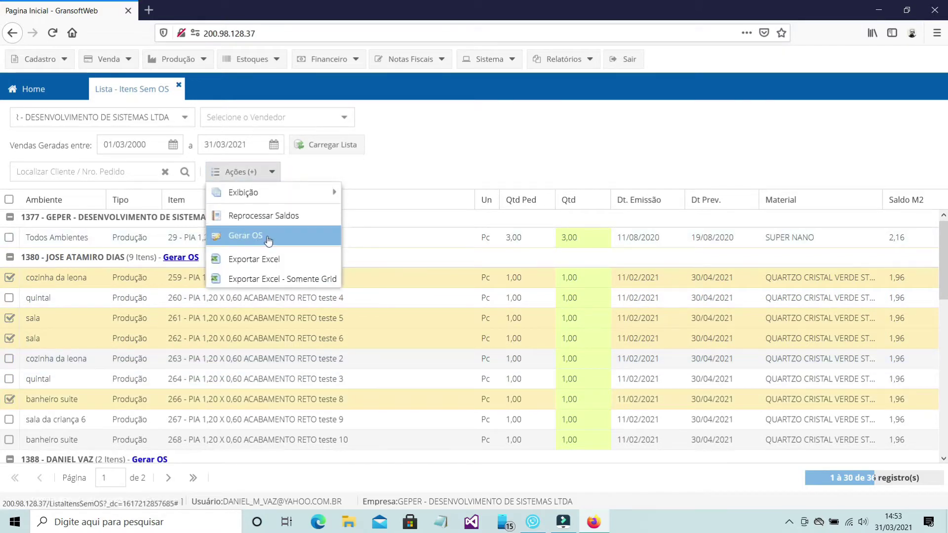
{"action": "left_click", "coordinate": [257, 233]}
{"action": "left_click", "coordinate": [448, 329]}
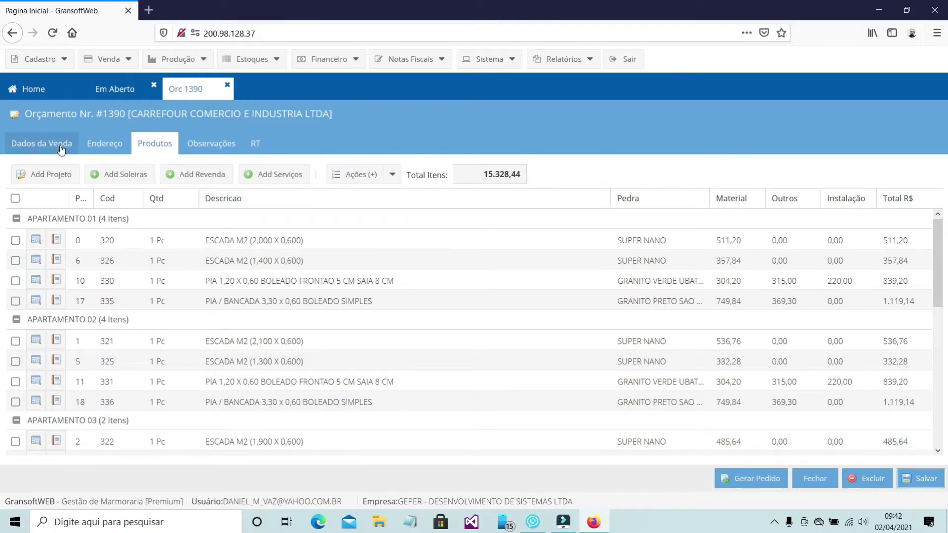
Step: Preview quote 1390's Orçamento report from Dados da Venda maximized, scroll it, then restore the window
{"action": "left_click", "coordinate": [62, 148]}
{"action": "left_click", "coordinate": [35, 359]}
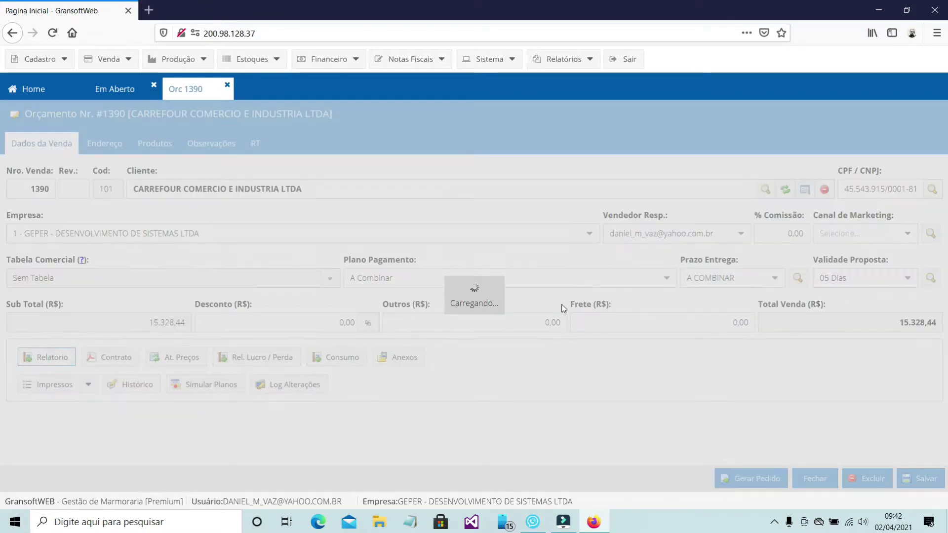
{"action": "left_click", "coordinate": [670, 156]}
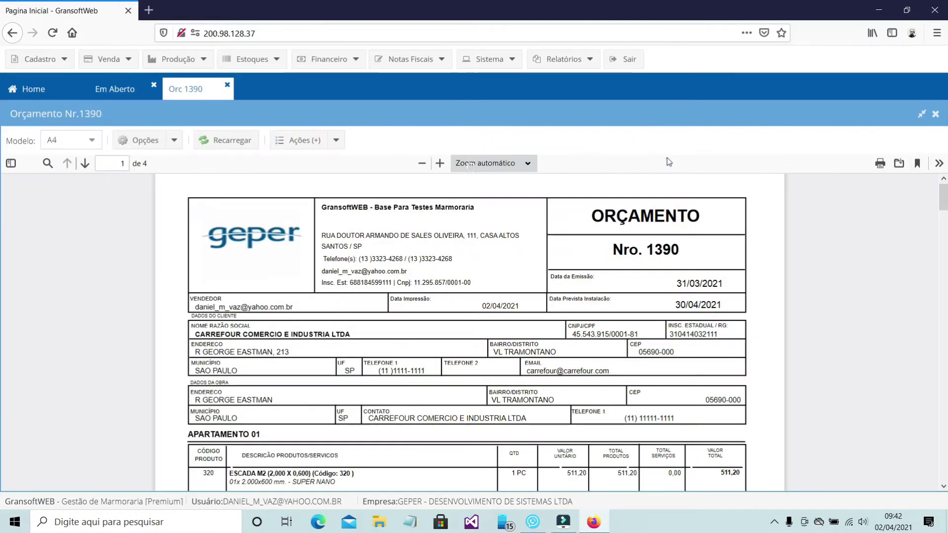
{"action": "left_click_drag", "start_coordinate": [942, 203], "coordinate": [944, 314]}
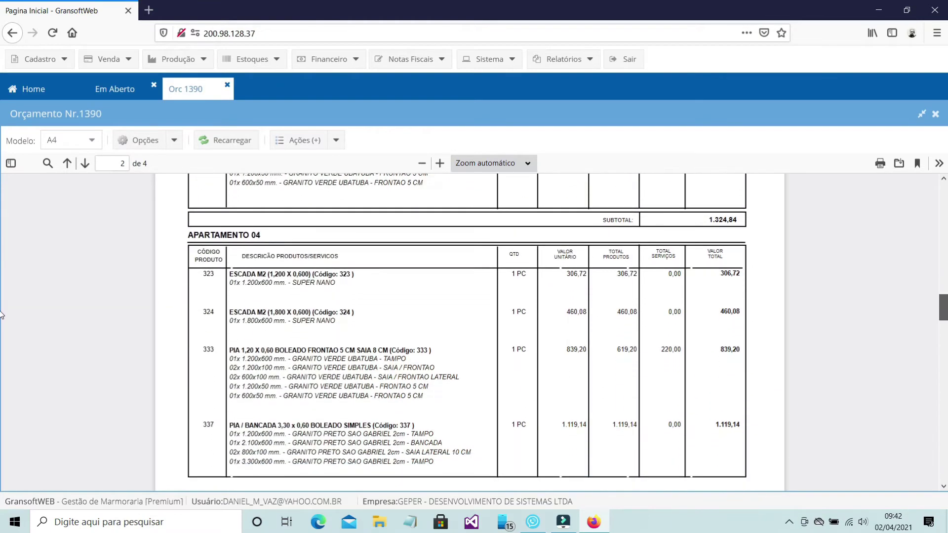
{"action": "scroll", "coordinate": [1, 315], "scroll_direction": "down", "scroll_amount": 5}
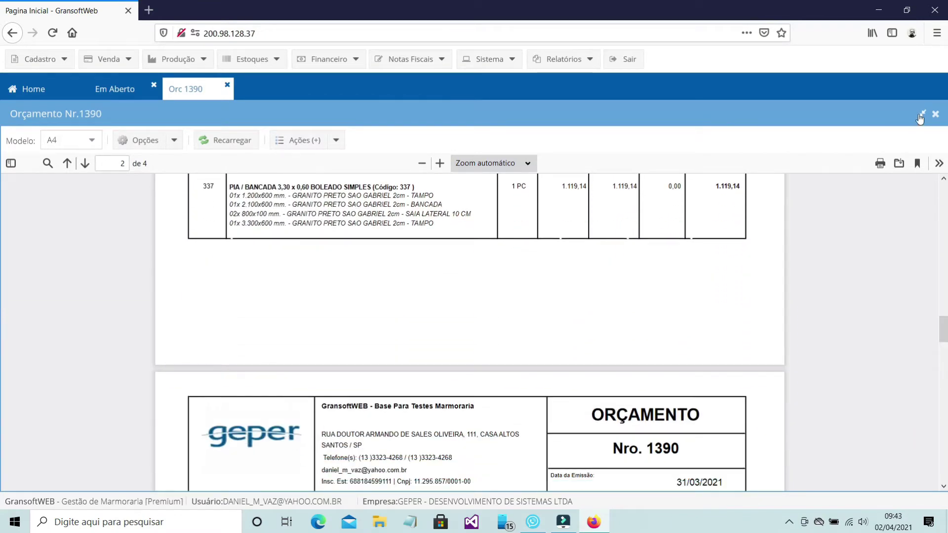
{"action": "left_click", "coordinate": [920, 116]}
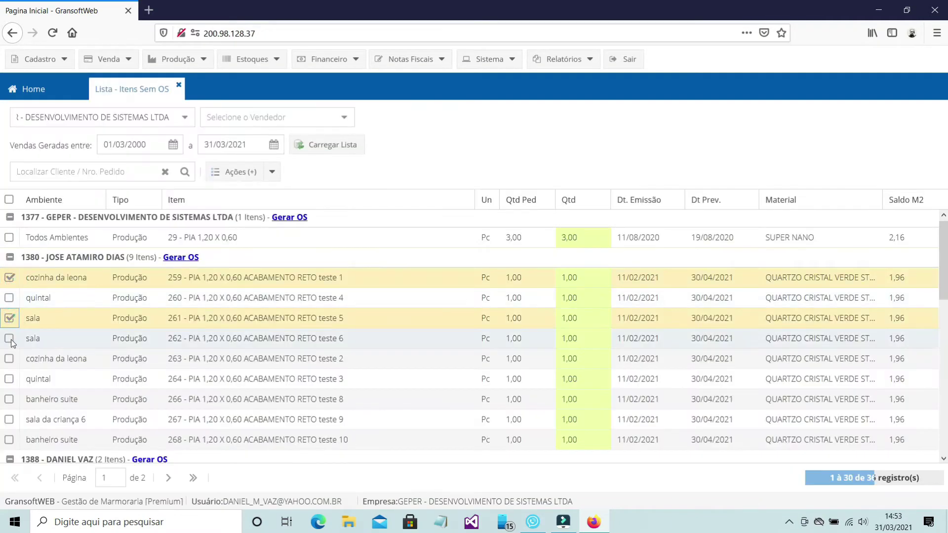
Step: Add rows 262 and 266 to the checked items and generate their service orders
{"action": "left_click", "coordinate": [10, 339]}
{"action": "left_click", "coordinate": [10, 400]}
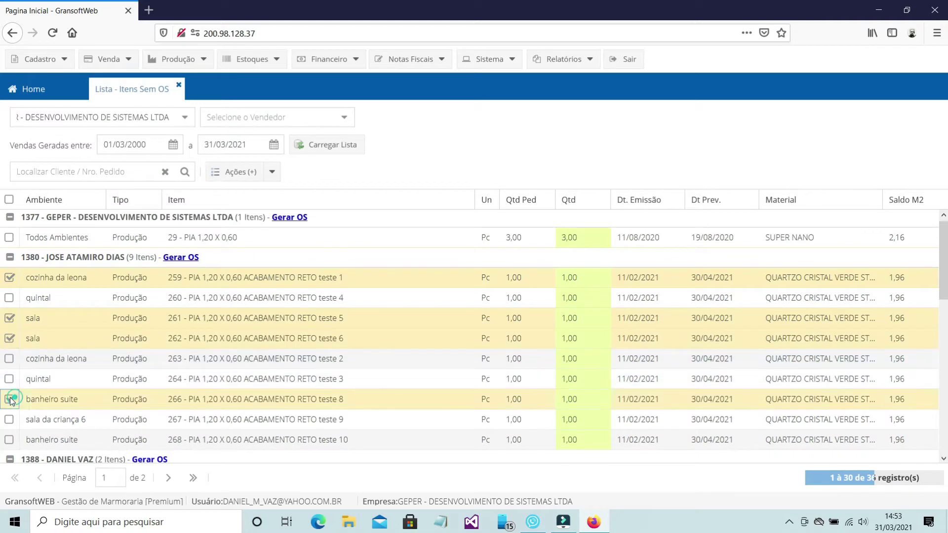
{"action": "left_click", "coordinate": [274, 179]}
{"action": "left_click", "coordinate": [267, 236]}
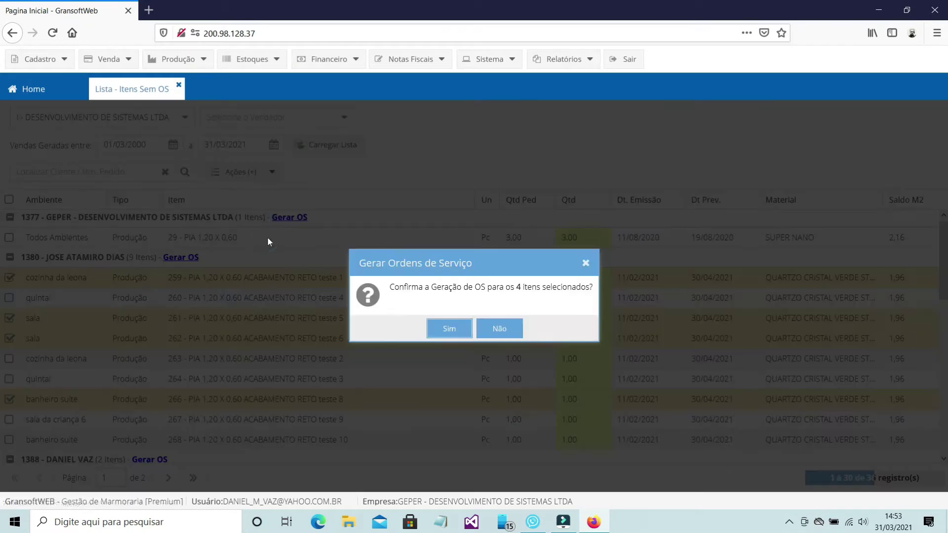
{"action": "left_click", "coordinate": [444, 329]}
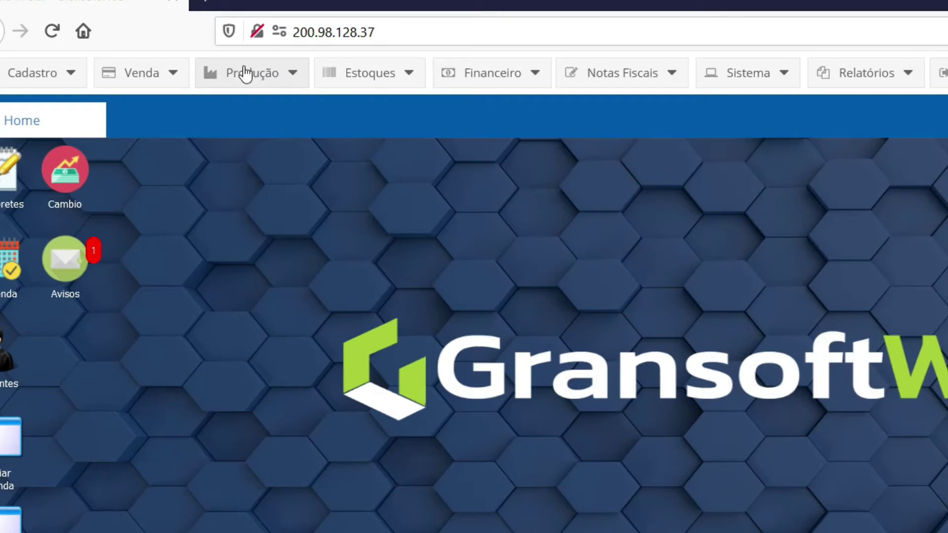
Step: Open Lista - Itens Sem OS from the Produção menu
{"action": "left_click", "coordinate": [245, 73]}
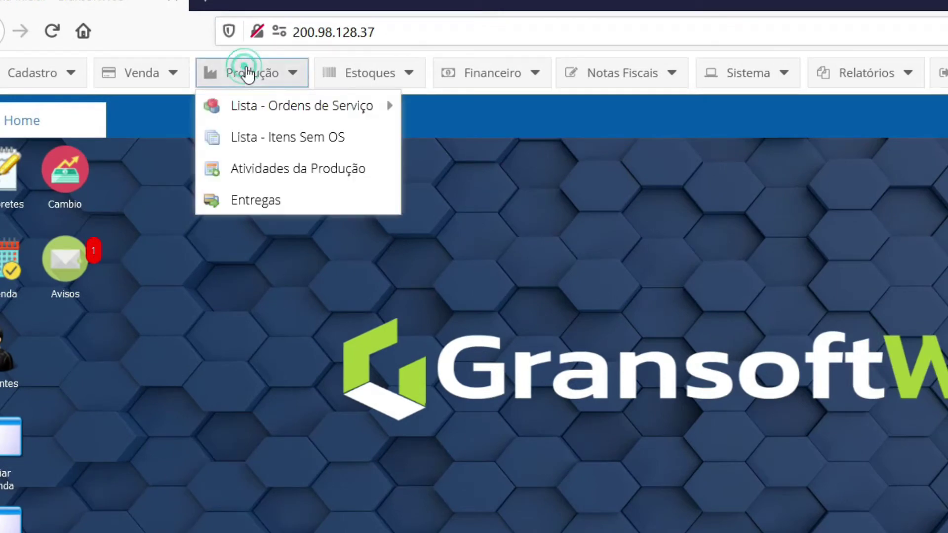
{"action": "left_click", "coordinate": [295, 139]}
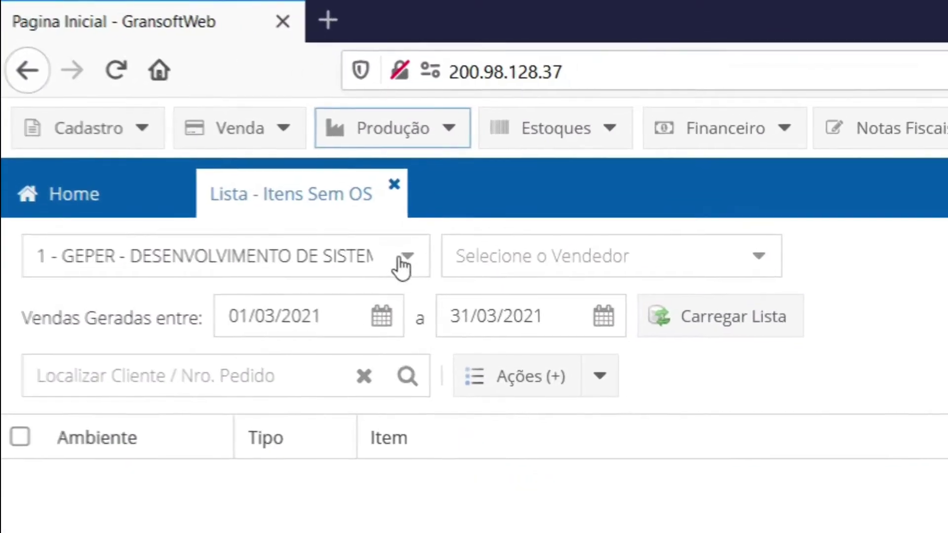
Step: Filter items without OS for company 1 - GEPER from 01/03/2000 to 31/03/2021 and reload
{"action": "left_click", "coordinate": [397, 255]}
{"action": "left_click", "coordinate": [313, 342]}
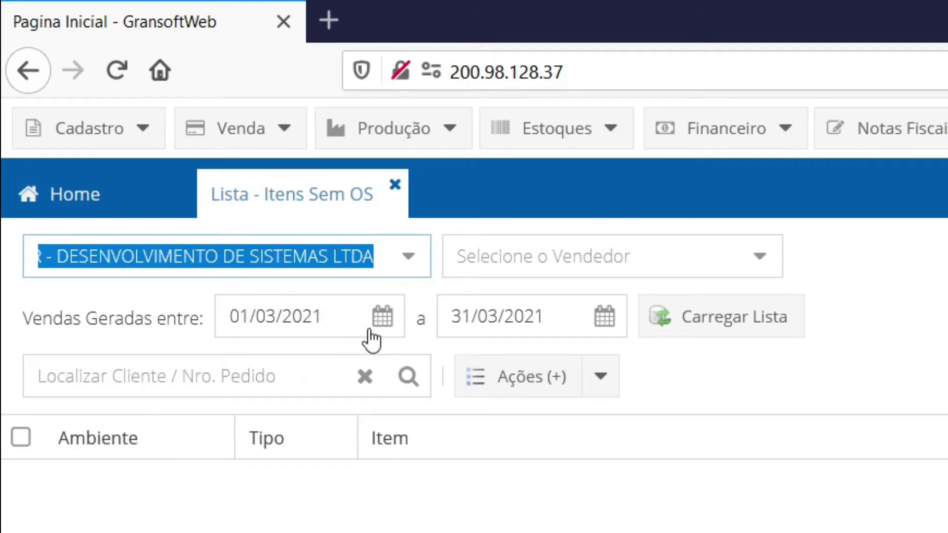
{"action": "left_click_drag", "start_coordinate": [307, 317], "coordinate": [334, 319]}
{"action": "type", "text": "00"}
{"action": "key", "text": "Tab"}
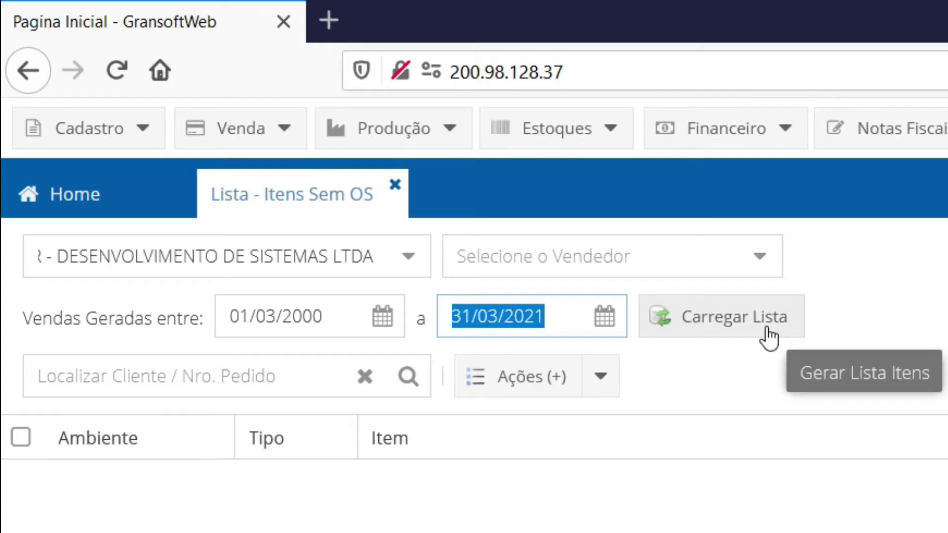
{"action": "left_click", "coordinate": [769, 338]}
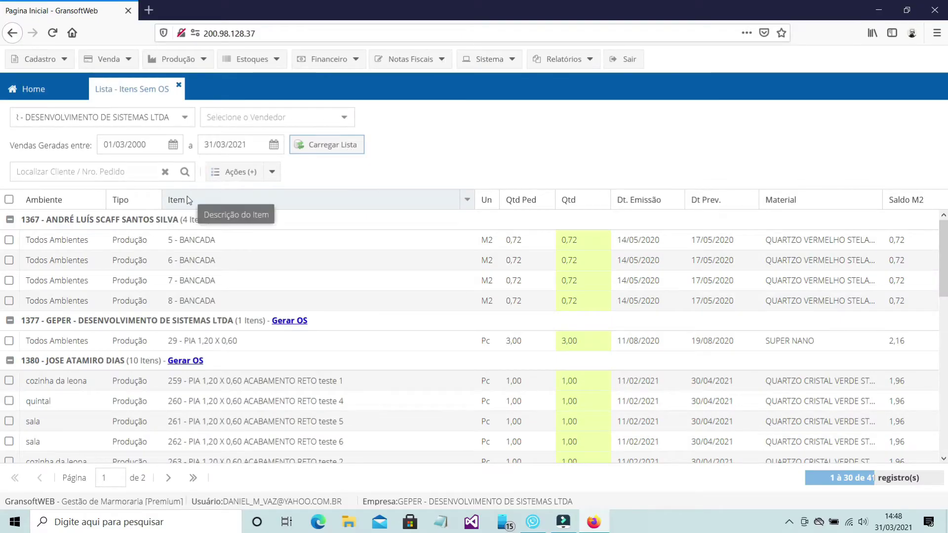
{"action": "left_click", "coordinate": [119, 171]}
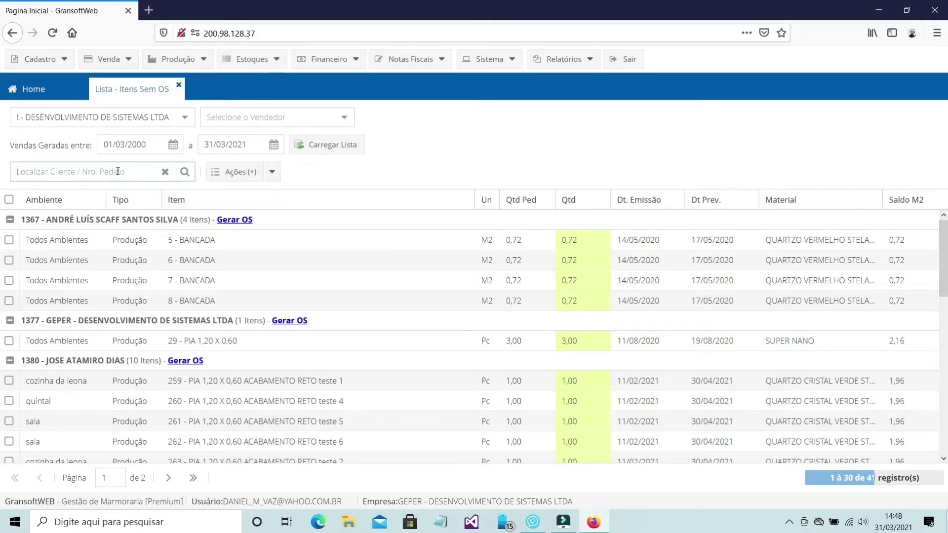
{"action": "type", "text": "1367"}
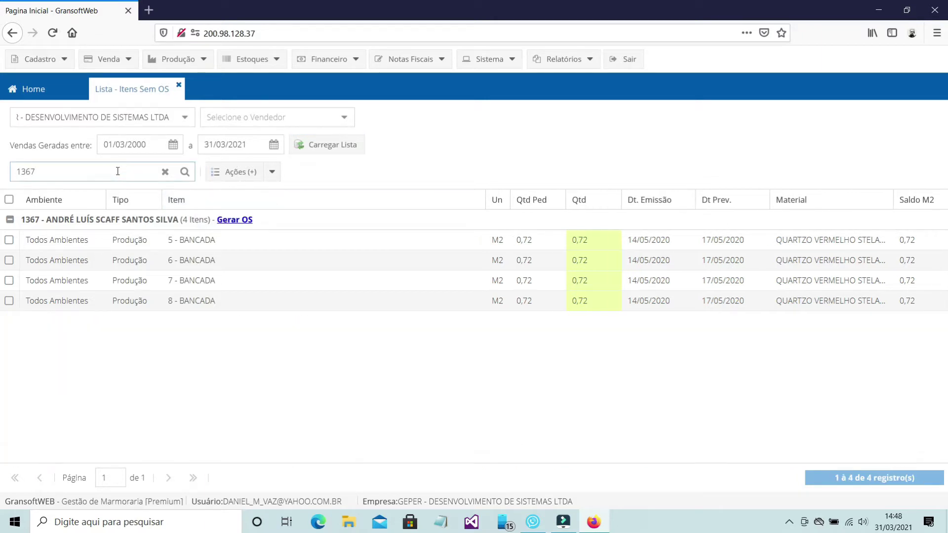
{"action": "key", "text": "BackSpace"}
{"action": "key", "text": "BackSpace"}
{"action": "key", "text": "BackSpace"}
{"action": "key", "text": "BackSpace"}
{"action": "type", "text": "jose at"}
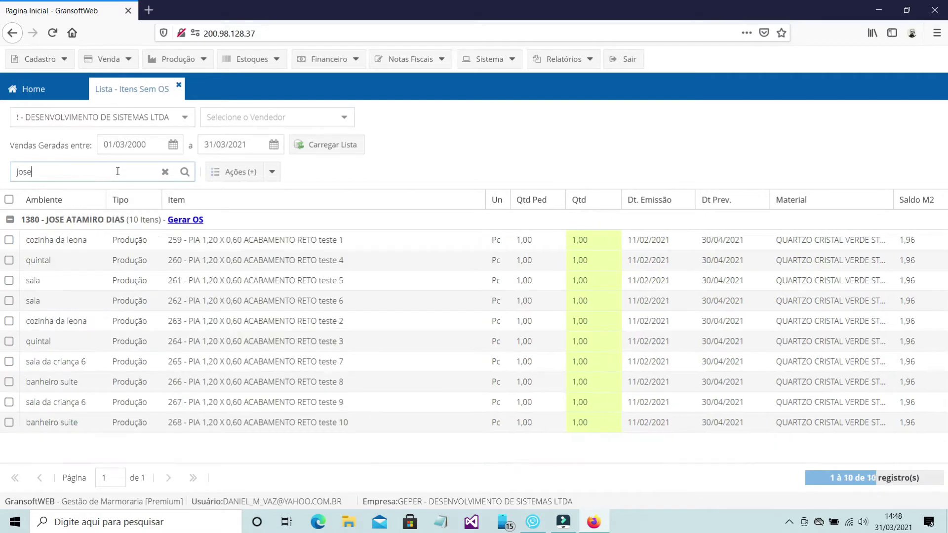
{"action": "key", "text": "BackSpace"}
{"action": "key", "text": "BackSpace"}
{"action": "key", "text": "BackSpace"}
{"action": "key", "text": "BackSpace"}
{"action": "key", "text": "BackSpace"}
{"action": "key", "text": "BackSpace"}
{"action": "key", "text": "BackSpace"}
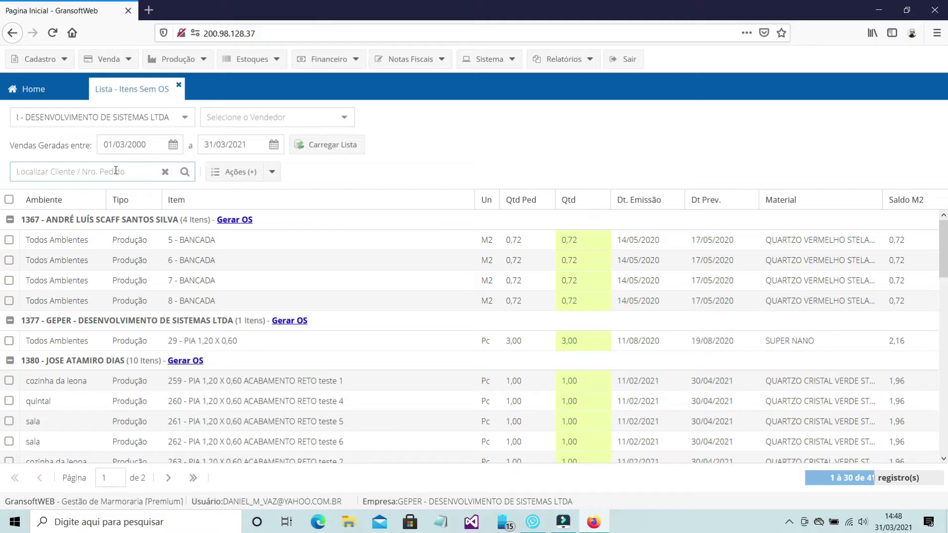
{"action": "type", "text": "1377"}
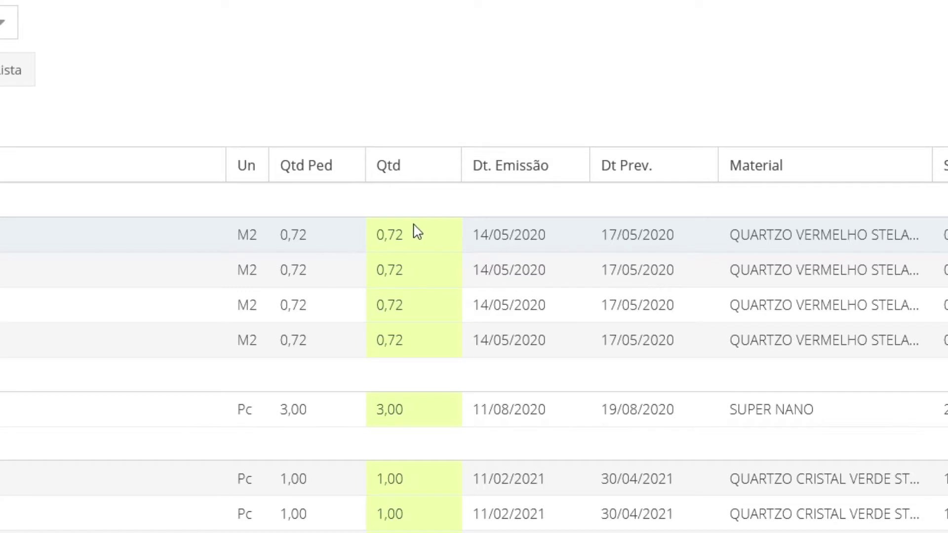
{"action": "left_click", "coordinate": [417, 247]}
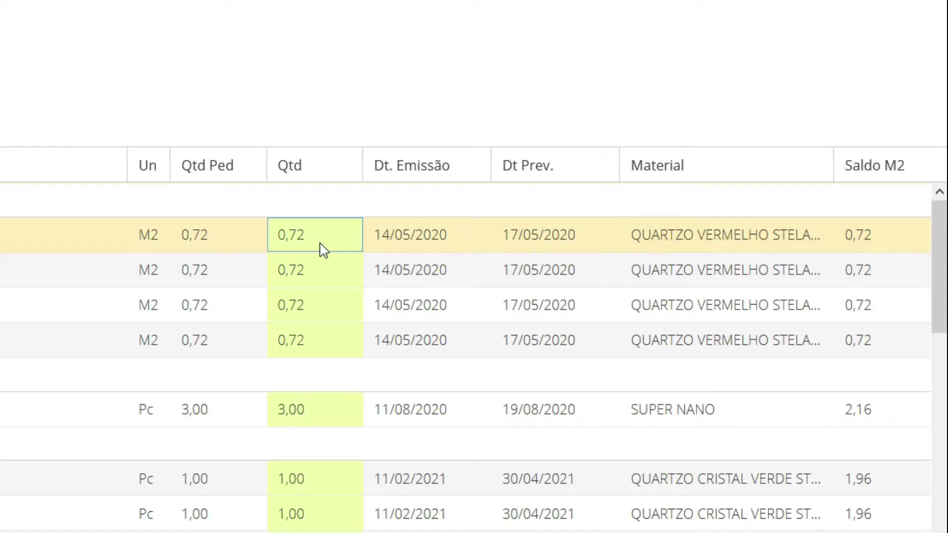
{"action": "scroll", "coordinate": [324, 250], "scroll_direction": "down", "scroll_amount": 5}
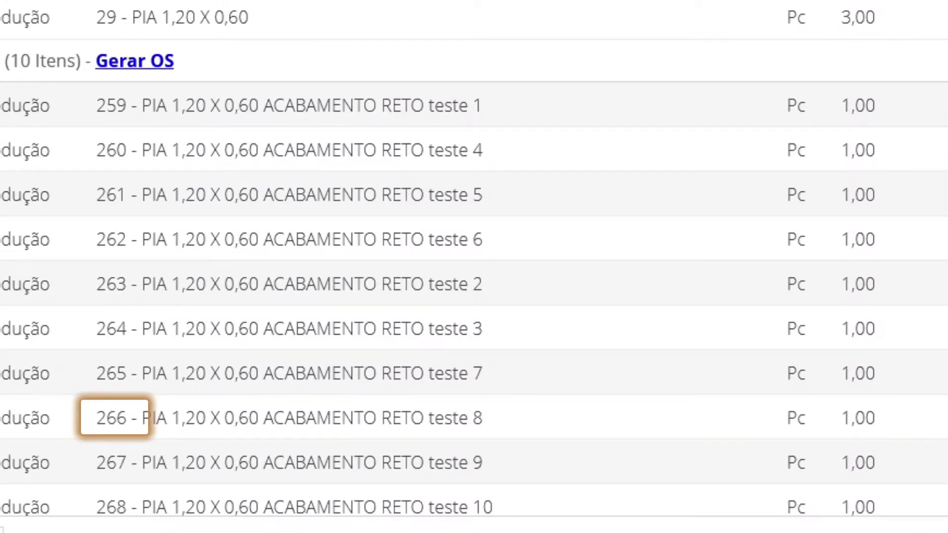
{"action": "left_click", "coordinate": [337, 123]}
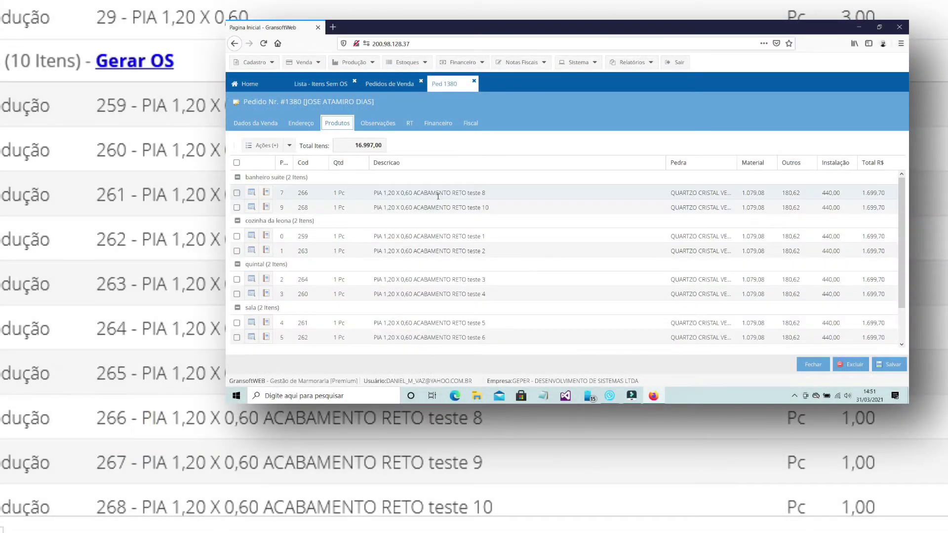
{"action": "left_click", "coordinate": [492, 194]}
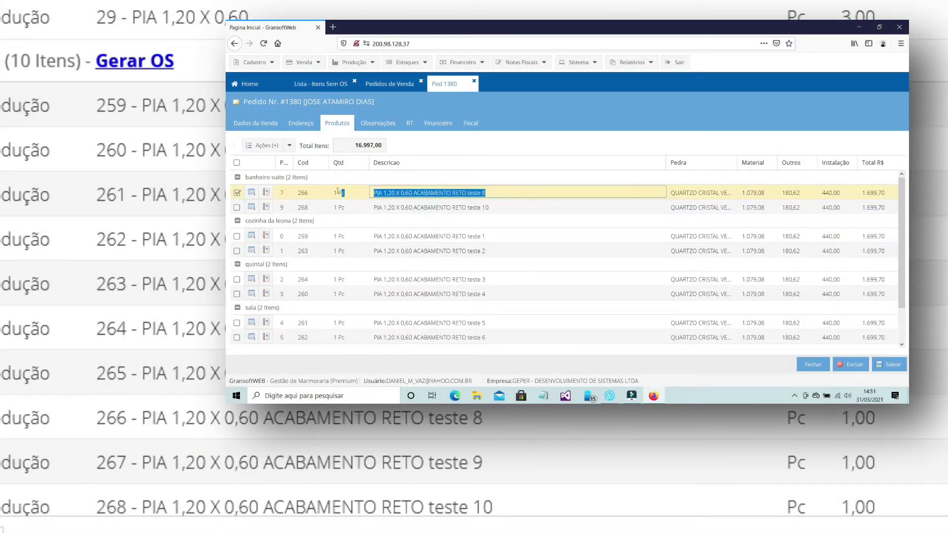
{"action": "left_click", "coordinate": [303, 194]}
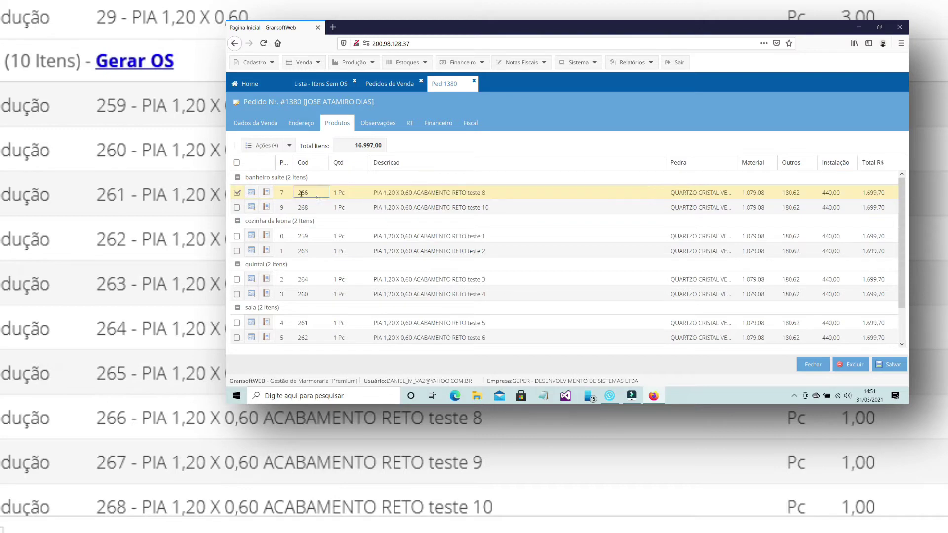
{"action": "left_click", "coordinate": [341, 193]}
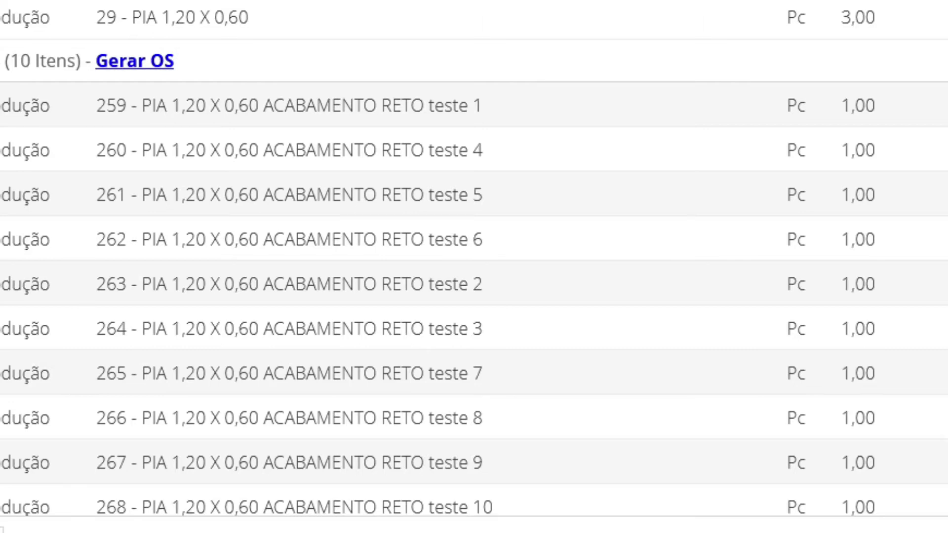
{"action": "left_click", "coordinate": [276, 277]}
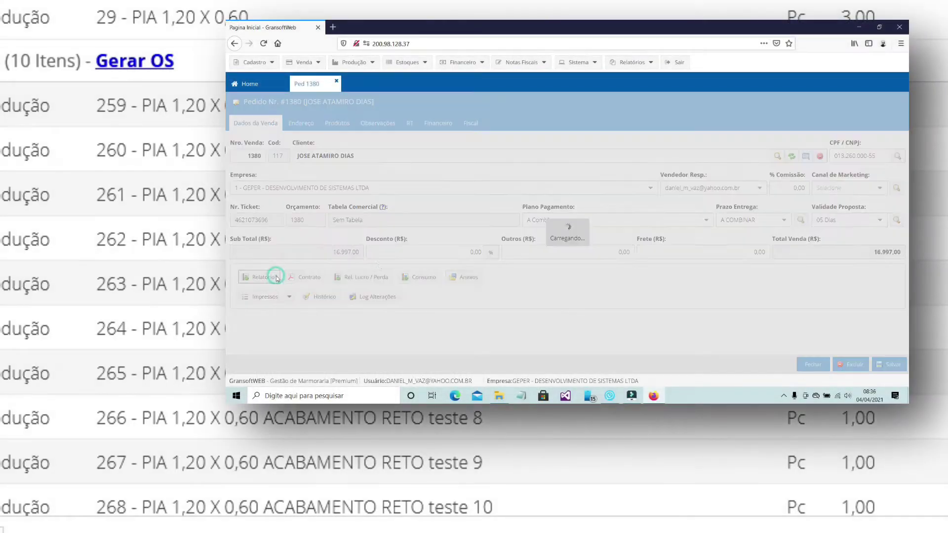
{"action": "left_click", "coordinate": [709, 131]}
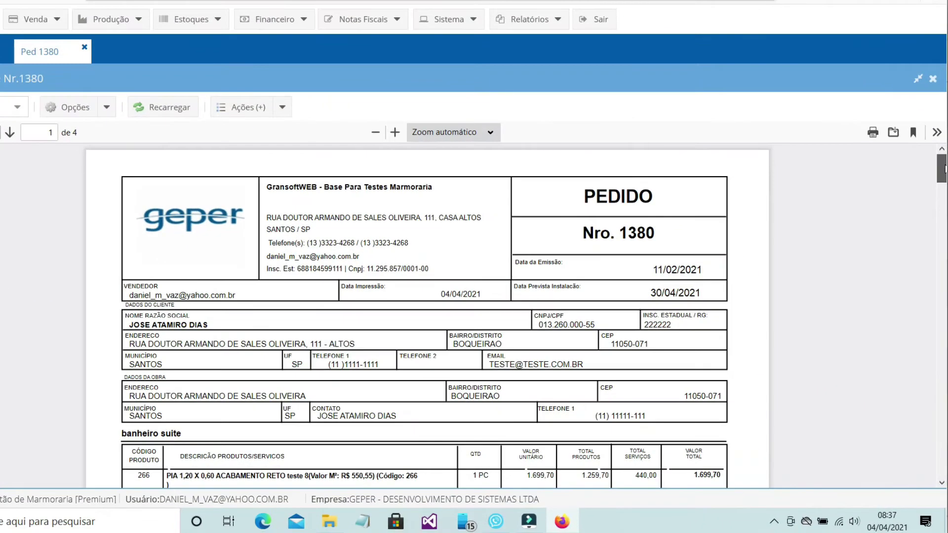
{"action": "left_click_drag", "start_coordinate": [906, 163], "coordinate": [906, 178]}
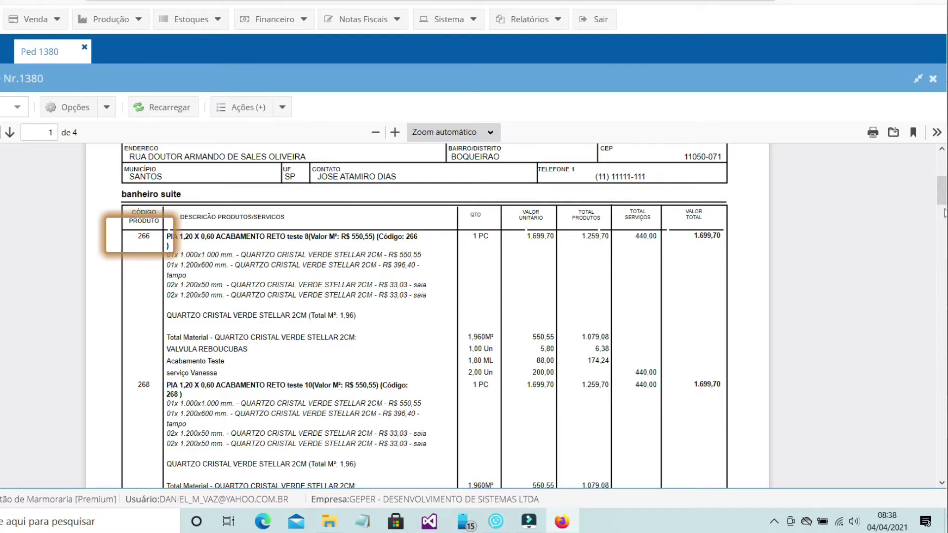
{"action": "left_click", "coordinate": [918, 79]}
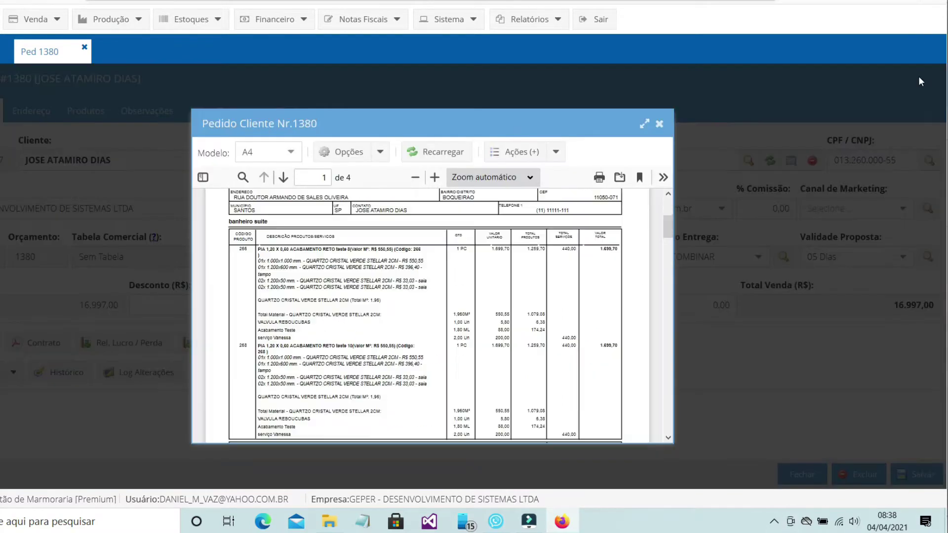
{"action": "left_click", "coordinate": [660, 123]}
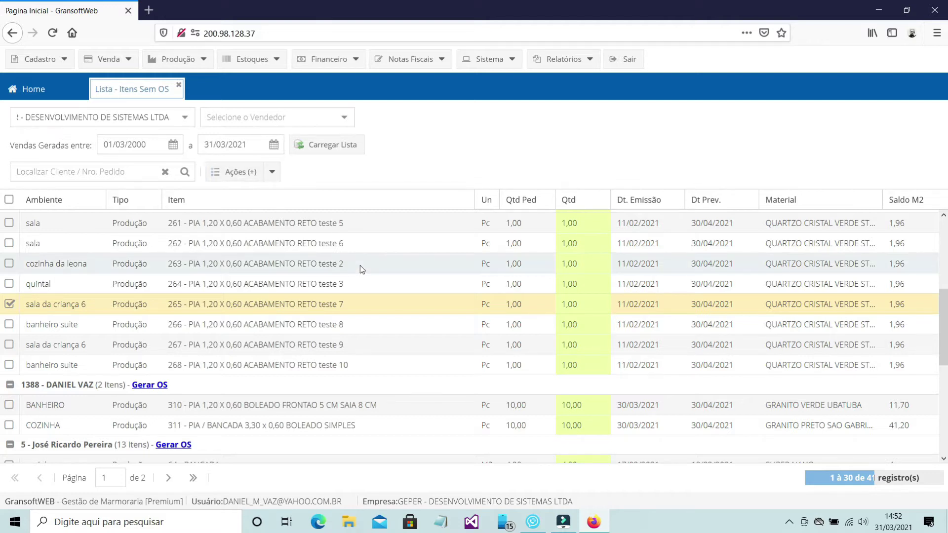
Step: Generate service orders for order 1367's BANCADA items 5, 6, 7 and 8
{"action": "scroll", "coordinate": [360, 269], "scroll_direction": "up", "scroll_amount": 1}
{"action": "scroll", "coordinate": [360, 269], "scroll_direction": "up", "scroll_amount": 5}
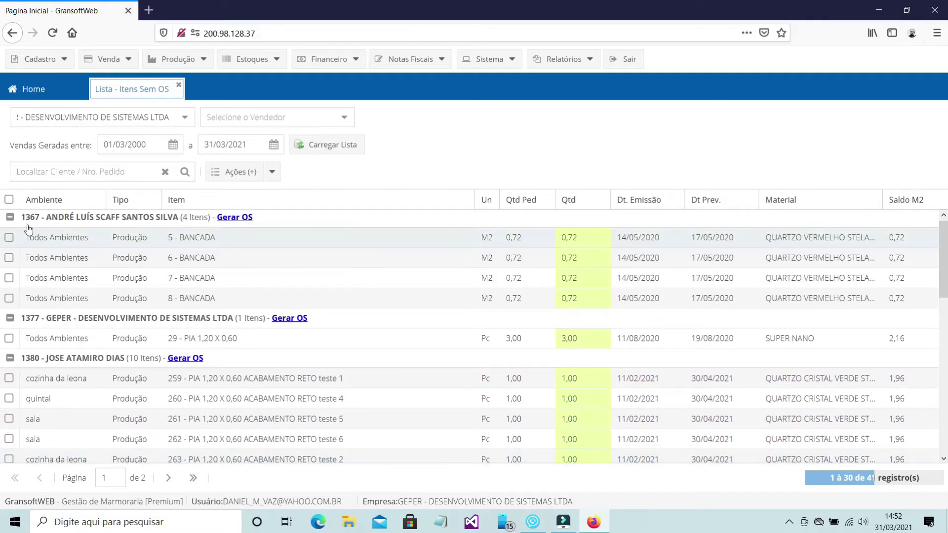
{"action": "left_click", "coordinate": [9, 238]}
{"action": "left_click", "coordinate": [9, 257]}
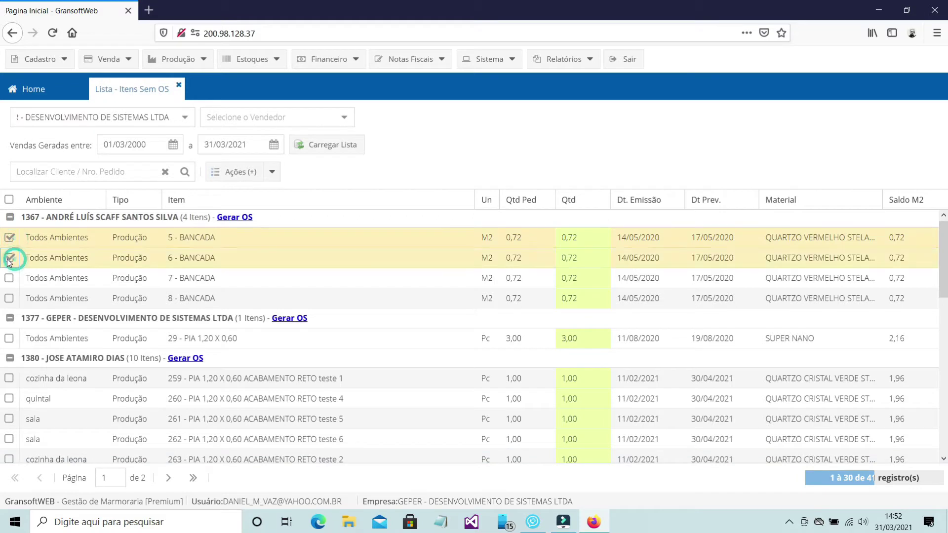
{"action": "left_click", "coordinate": [9, 278]}
{"action": "left_click", "coordinate": [9, 298]}
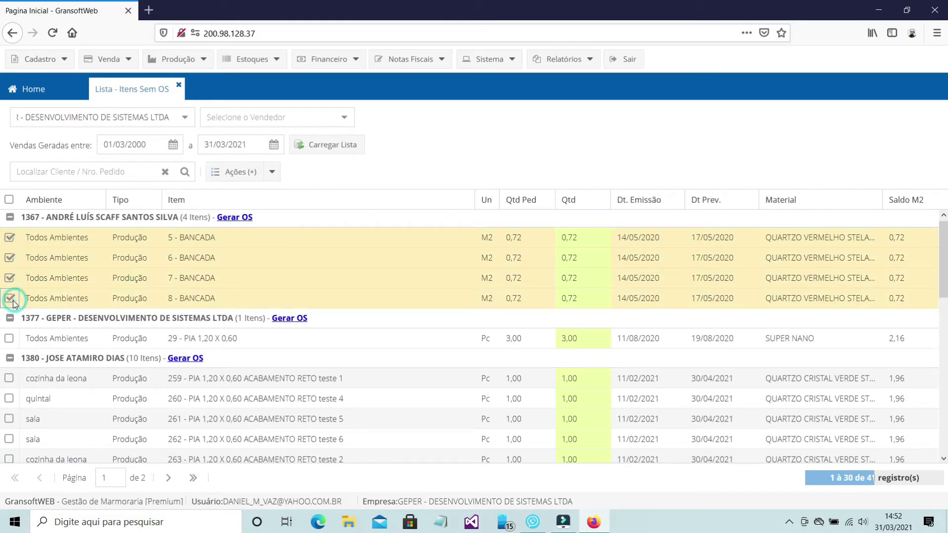
{"action": "left_click", "coordinate": [272, 172]}
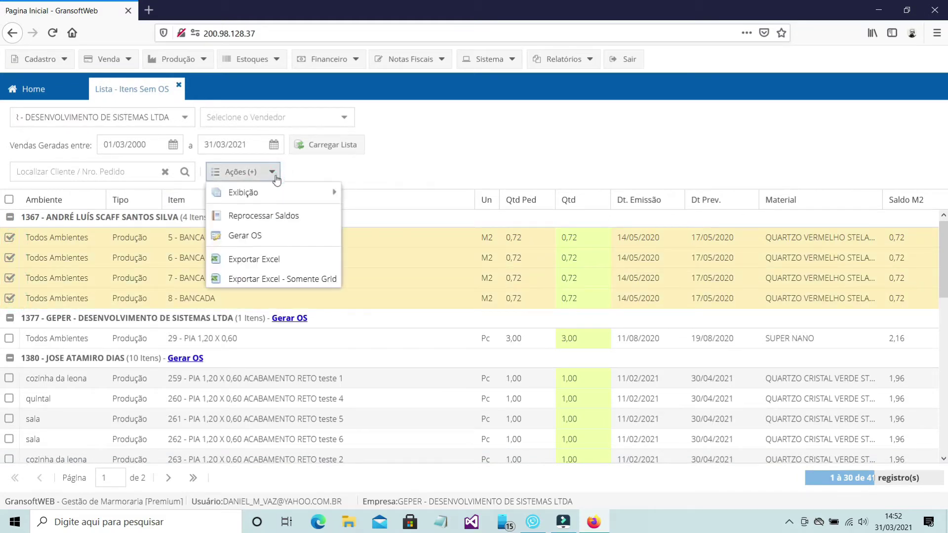
{"action": "left_click", "coordinate": [262, 240]}
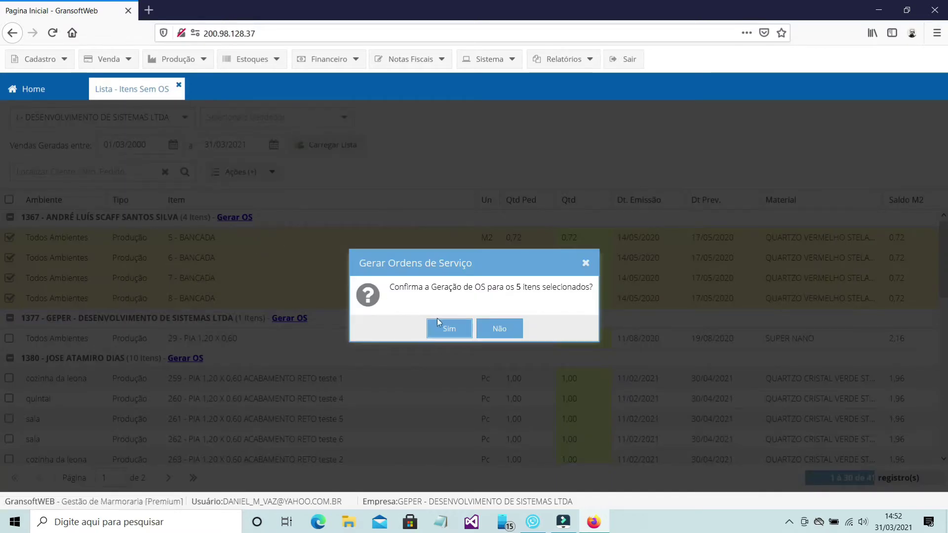
{"action": "left_click", "coordinate": [452, 332]}
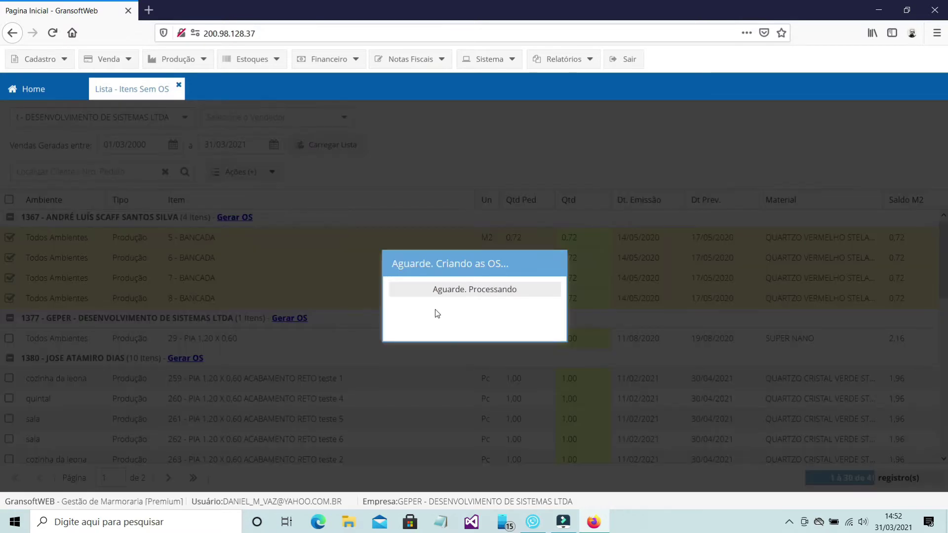
{"action": "left_click", "coordinate": [473, 321]}
{"action": "scroll", "coordinate": [445, 283], "scroll_direction": "down", "scroll_amount": 2}
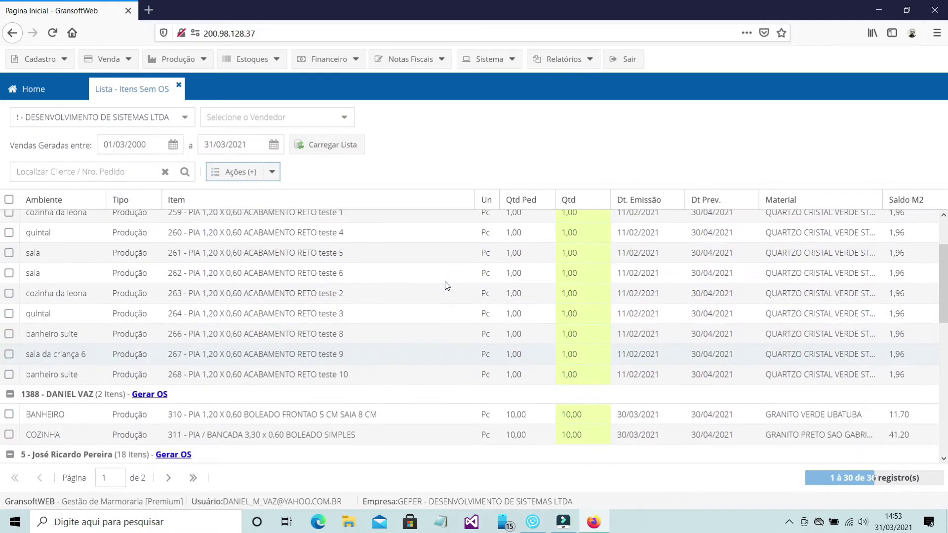
Step: Generate a service order for items 259, 261, 262 and 266
{"action": "scroll", "coordinate": [445, 284], "scroll_direction": "up", "scroll_amount": 2}
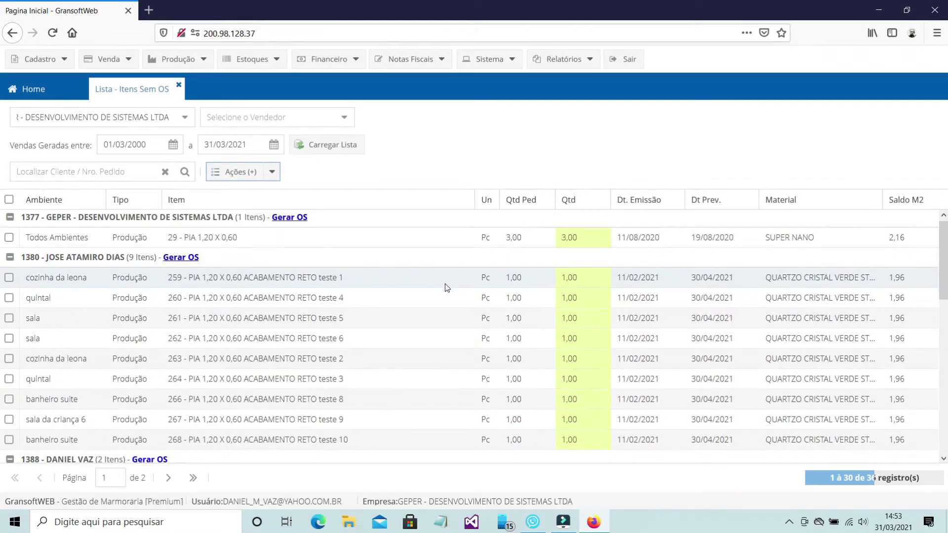
{"action": "left_click", "coordinate": [10, 278]}
{"action": "left_click", "coordinate": [9, 318]}
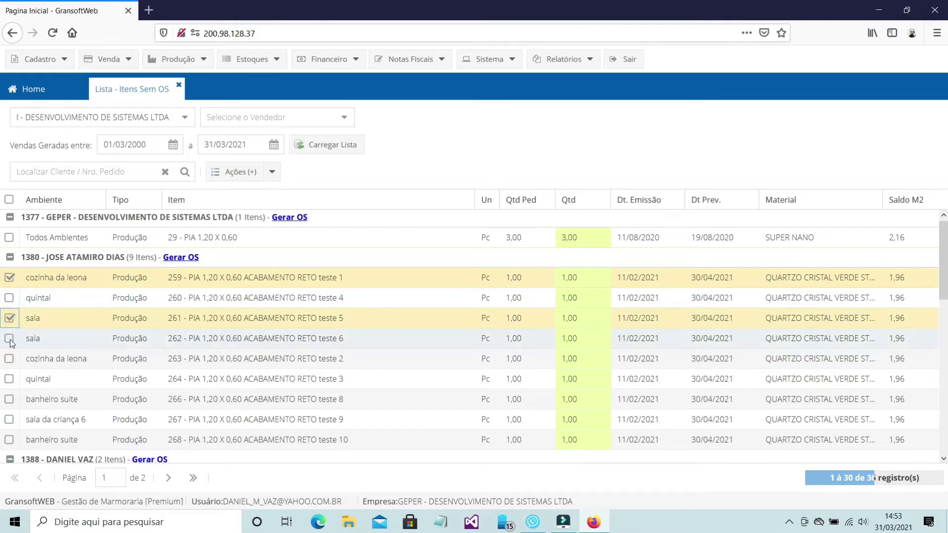
{"action": "left_click", "coordinate": [9, 339]}
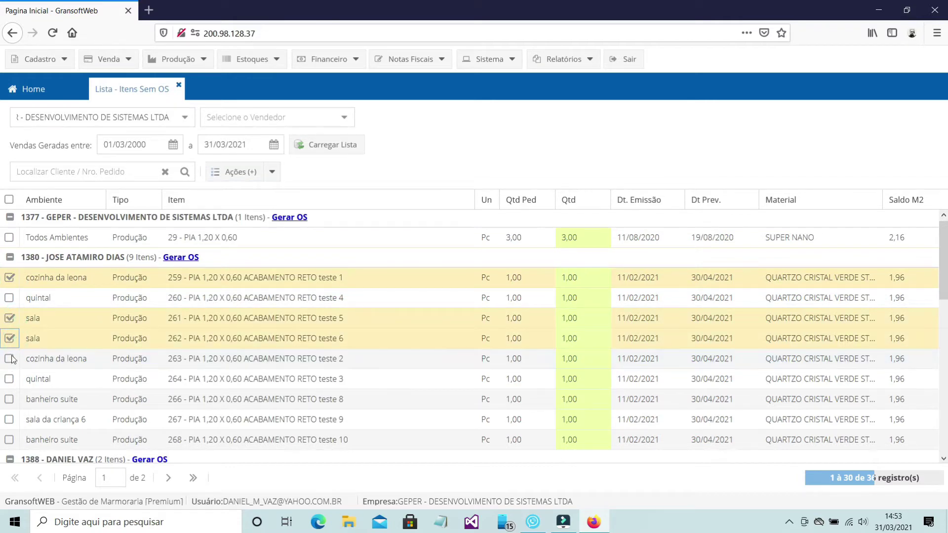
{"action": "left_click", "coordinate": [9, 399]}
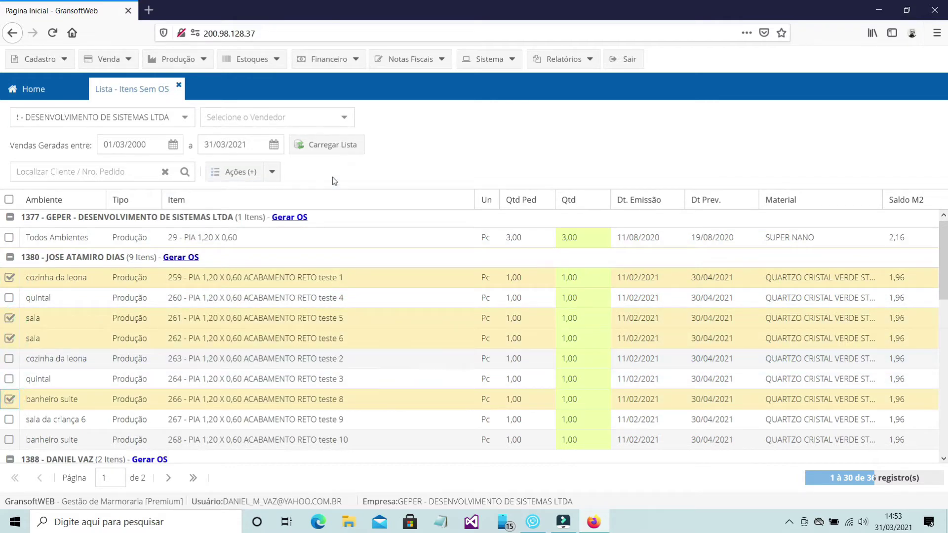
{"action": "left_click", "coordinate": [272, 172]}
{"action": "left_click", "coordinate": [247, 234]}
{"action": "left_click", "coordinate": [444, 330]}
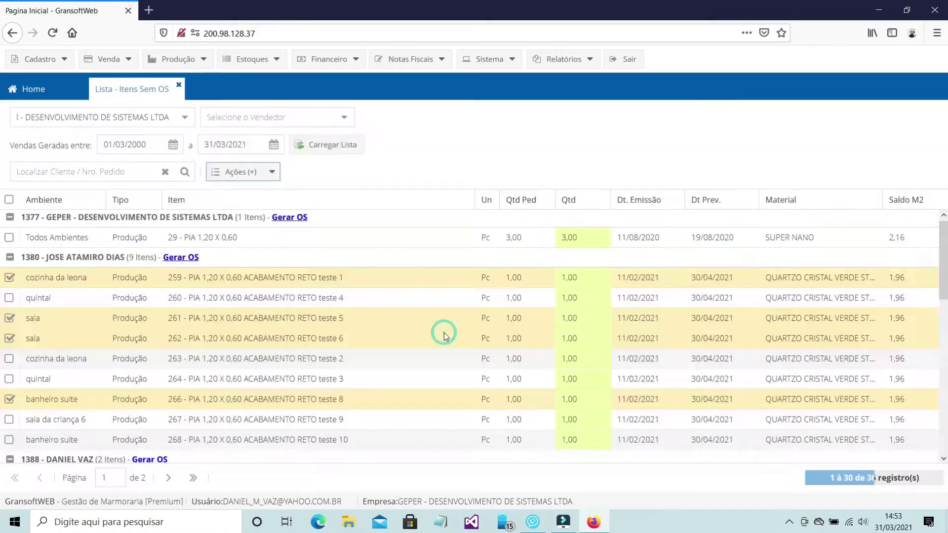
{"action": "left_click", "coordinate": [477, 319]}
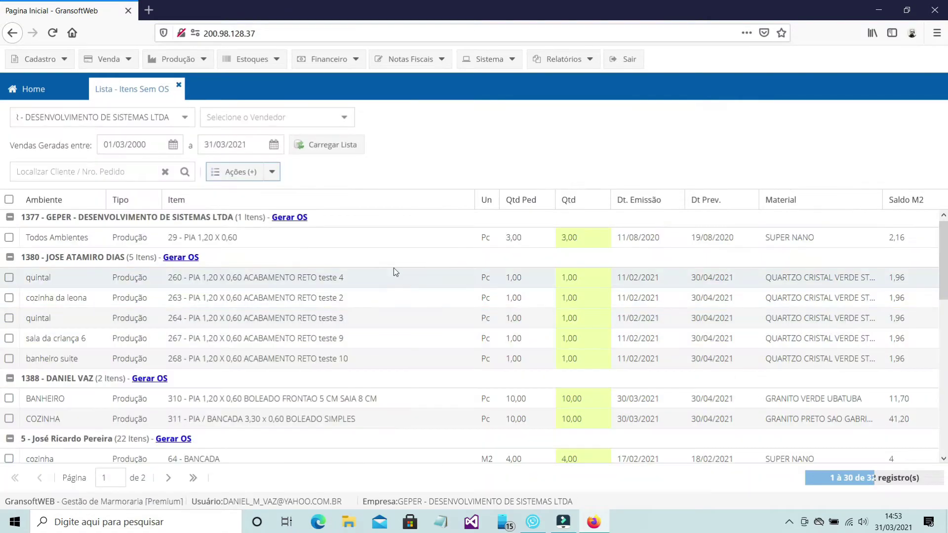
Step: Review the items of service order 1380/2 in the internal production OS list
{"action": "left_click", "coordinate": [178, 58]}
{"action": "mouse_move", "coordinate": [213, 78]}
{"action": "left_click", "coordinate": [325, 78]}
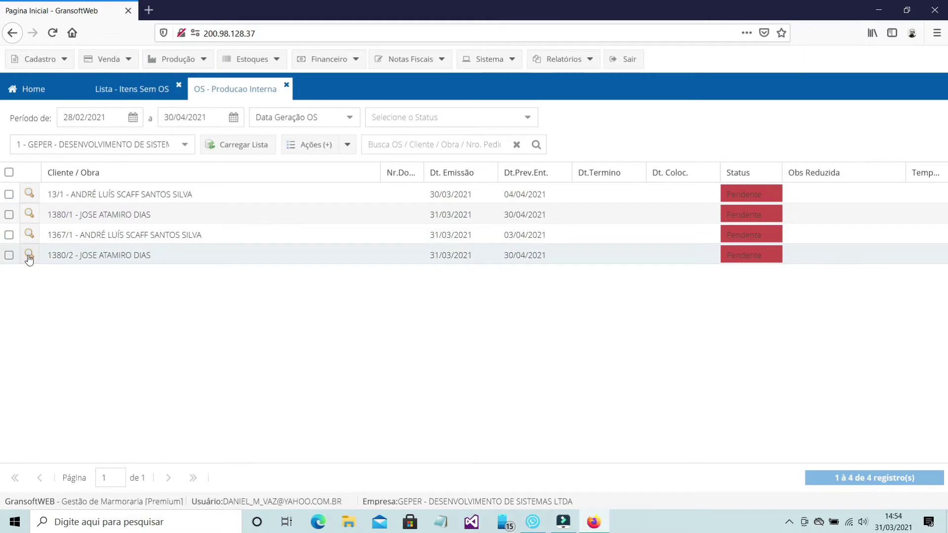
{"action": "left_click", "coordinate": [29, 254]}
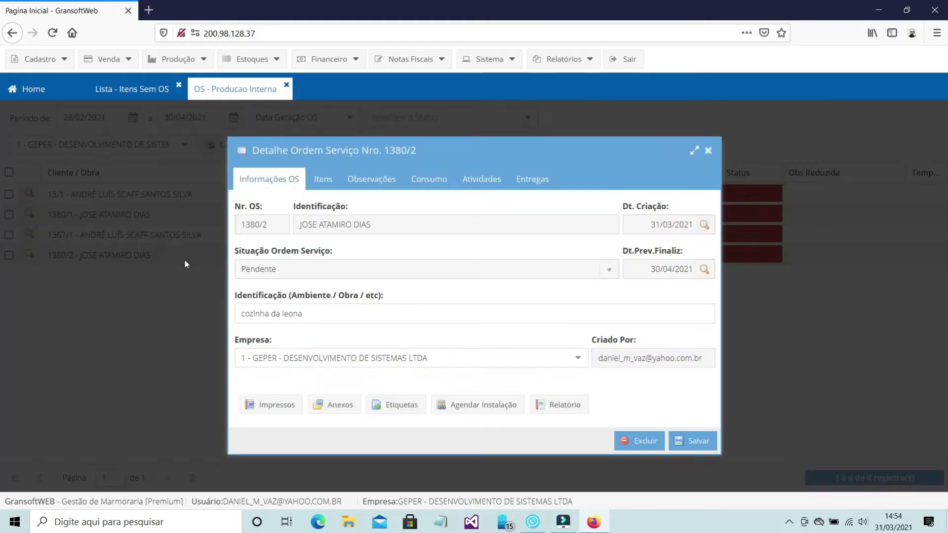
{"action": "left_click", "coordinate": [339, 187]}
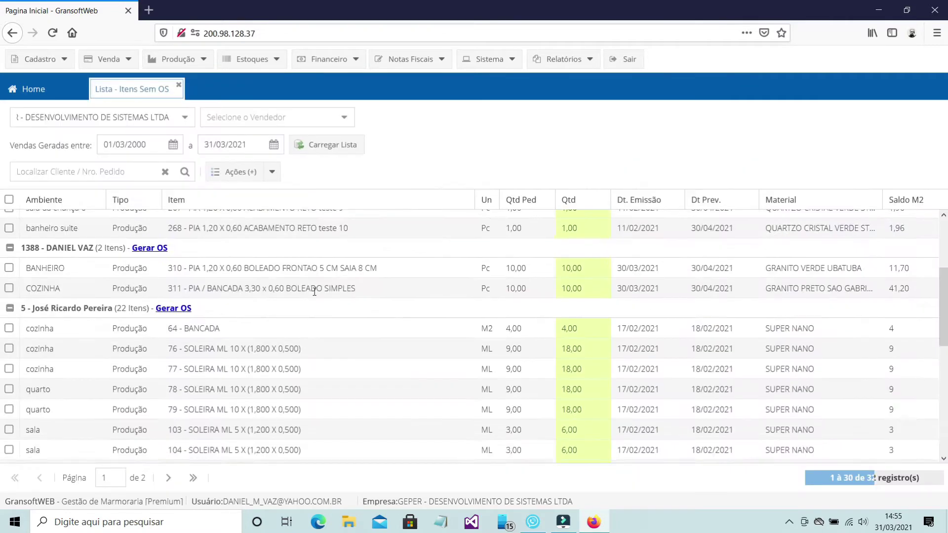
{"action": "scroll", "coordinate": [313, 292], "scroll_direction": "down", "scroll_amount": 10}
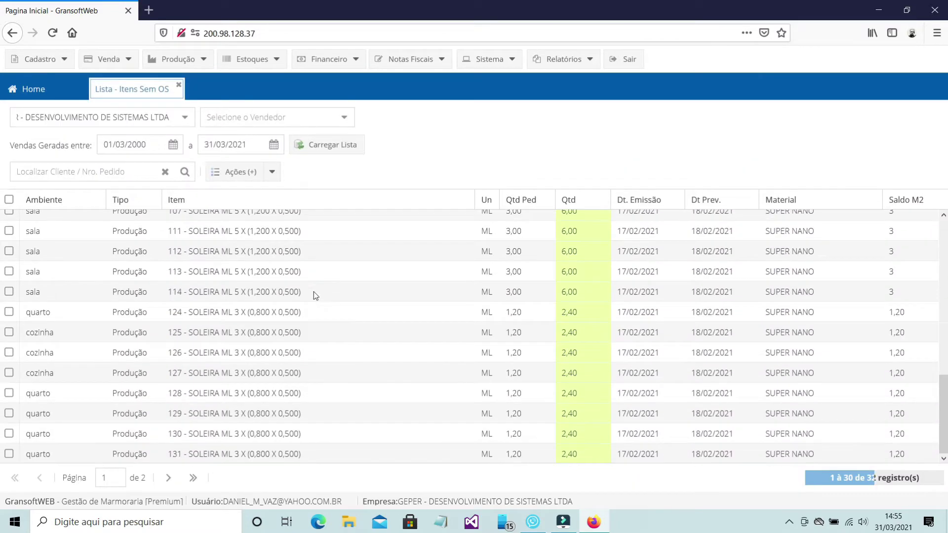
Step: Generate service orders for the client group's pending items
{"action": "scroll", "coordinate": [313, 292], "scroll_direction": "up", "scroll_amount": 10}
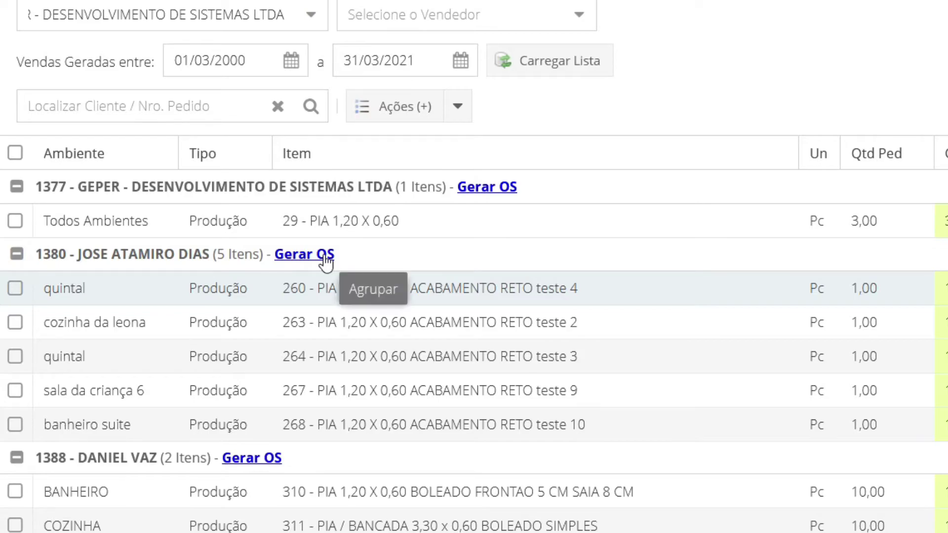
{"action": "left_click", "coordinate": [323, 255]}
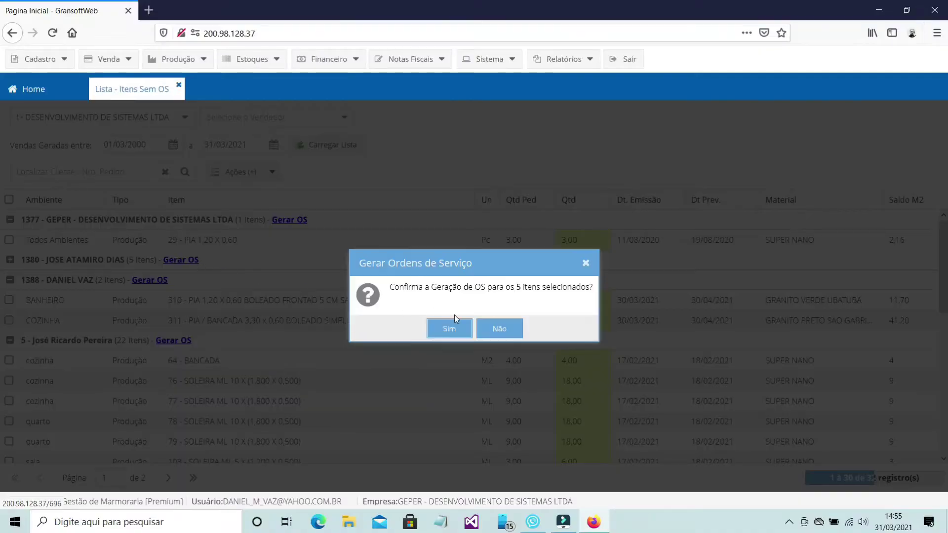
{"action": "left_click", "coordinate": [453, 326]}
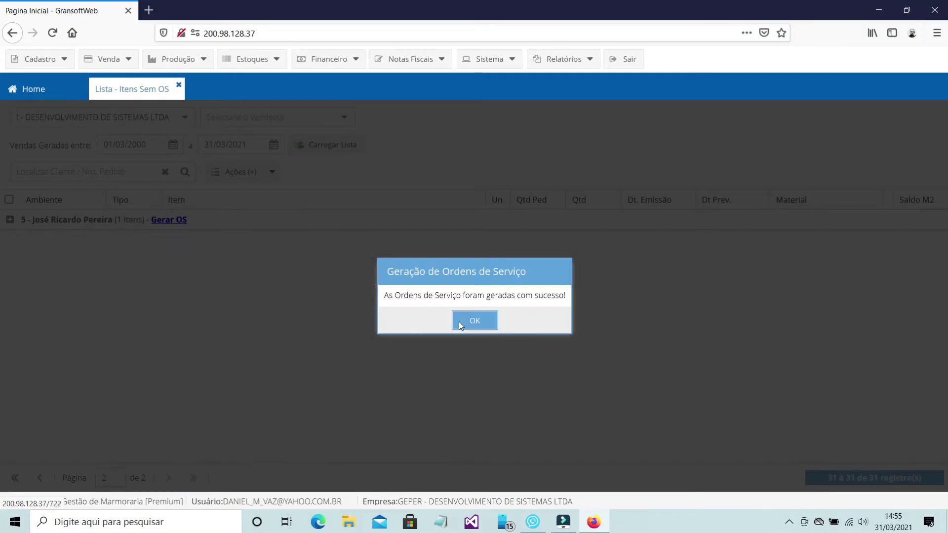
{"action": "left_click", "coordinate": [483, 323]}
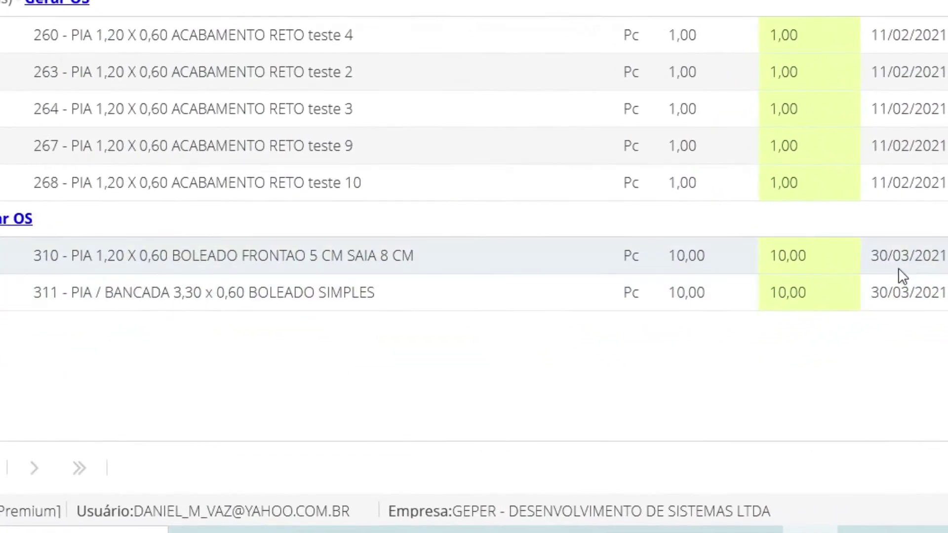
Step: Change row 310's quantity to 5
{"action": "left_click", "coordinate": [817, 257]}
{"action": "double_click", "coordinate": [817, 257]}
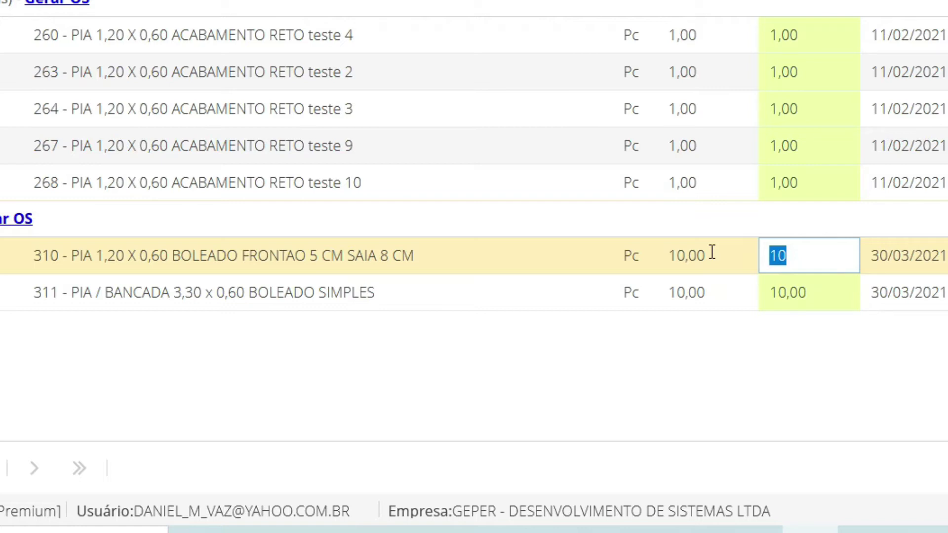
{"action": "type", "text": "5"}
{"action": "left_click", "coordinate": [830, 288]}
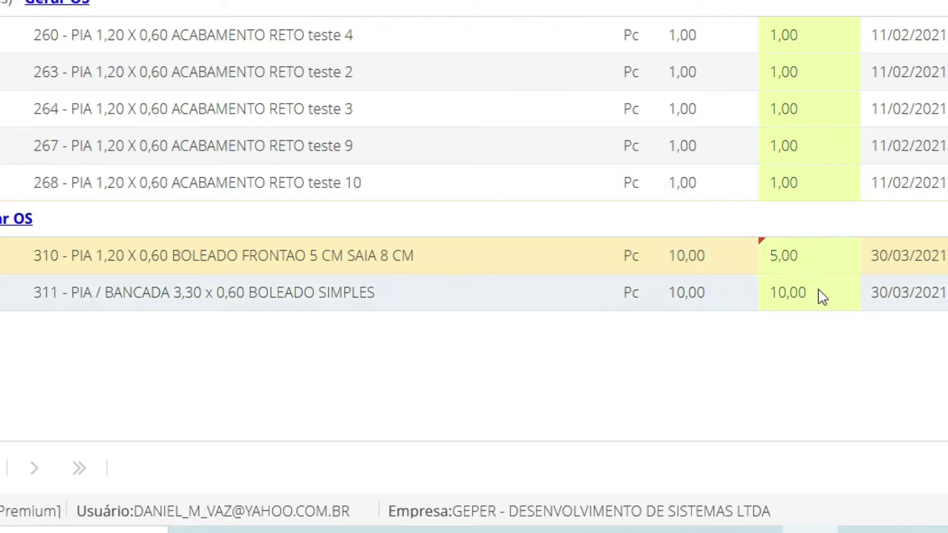
Step: Generate a service order for BANHEIRO item 310
{"action": "left_click", "coordinate": [9, 361]}
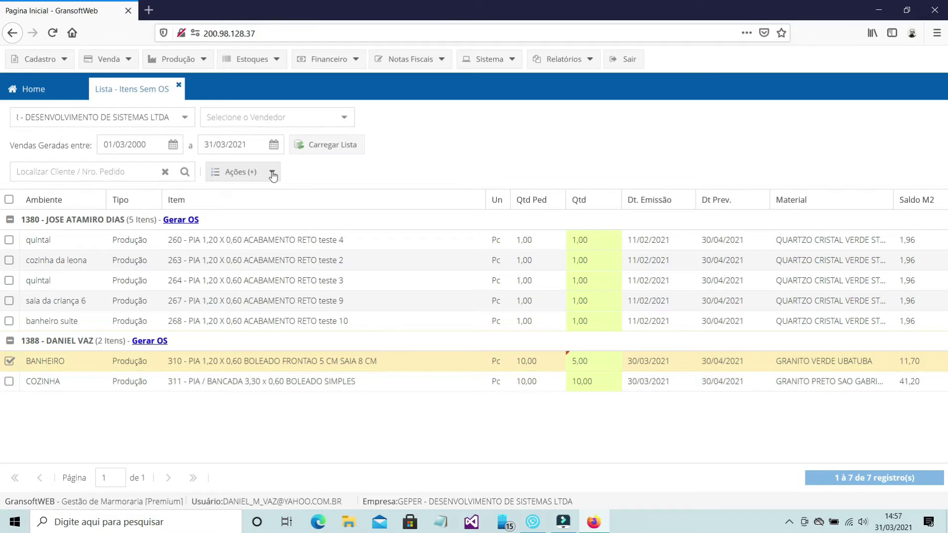
{"action": "left_click", "coordinate": [272, 173]}
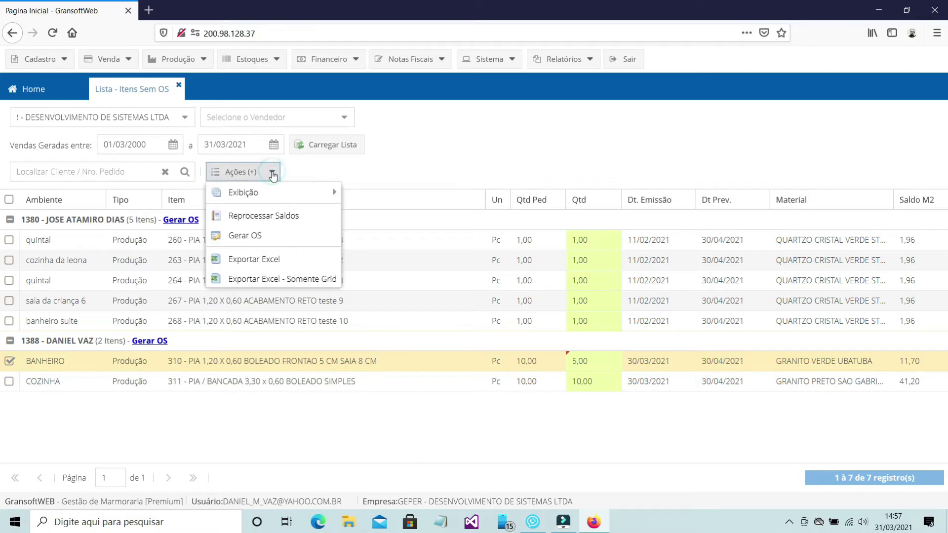
{"action": "left_click", "coordinate": [266, 236]}
{"action": "left_click", "coordinate": [449, 331]}
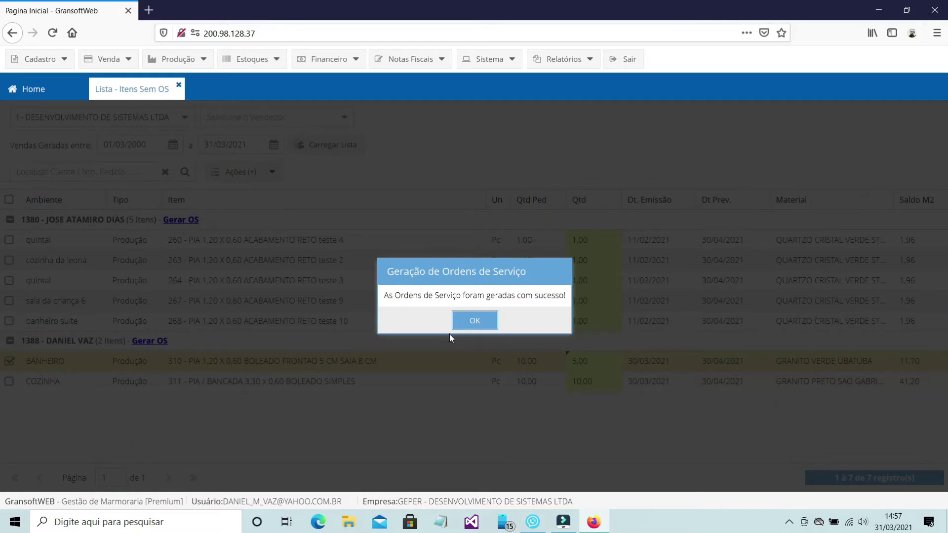
{"action": "left_click", "coordinate": [475, 322]}
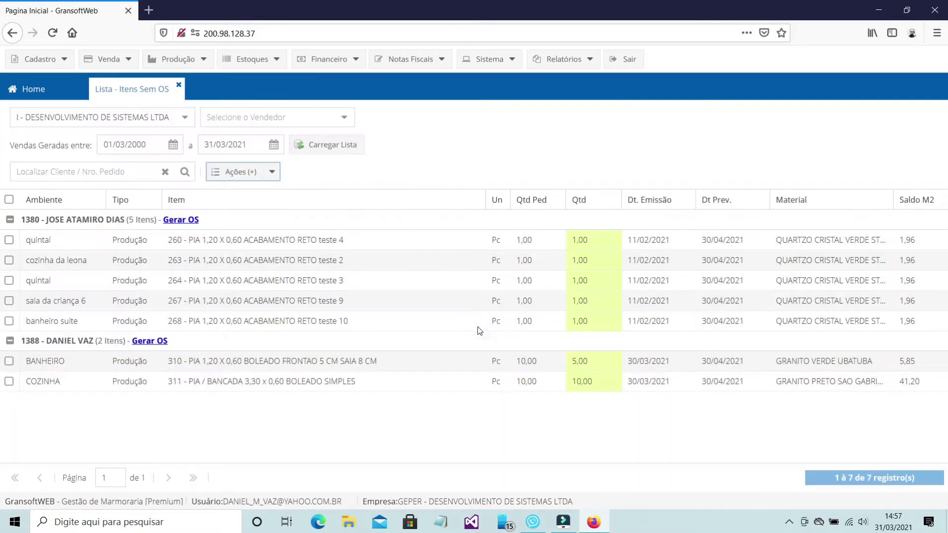
Step: Open the OS - Producao Interna list from Produção
{"action": "left_click", "coordinate": [175, 60]}
{"action": "mouse_move", "coordinate": [256, 79]}
{"action": "left_click", "coordinate": [330, 84]}
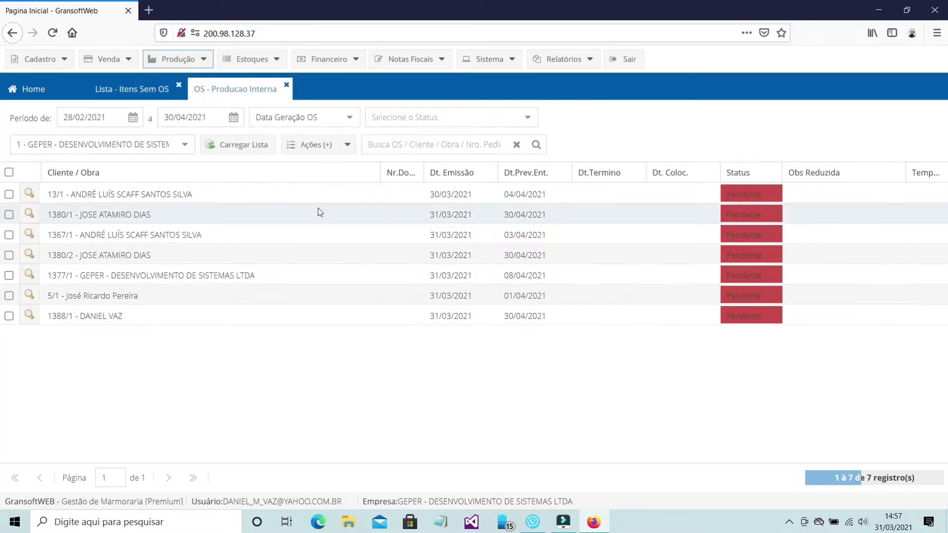
Step: Check that OS 1388/1 holds 5 Pc of item 310, then return to the items-without-OS list
{"action": "left_click", "coordinate": [35, 319]}
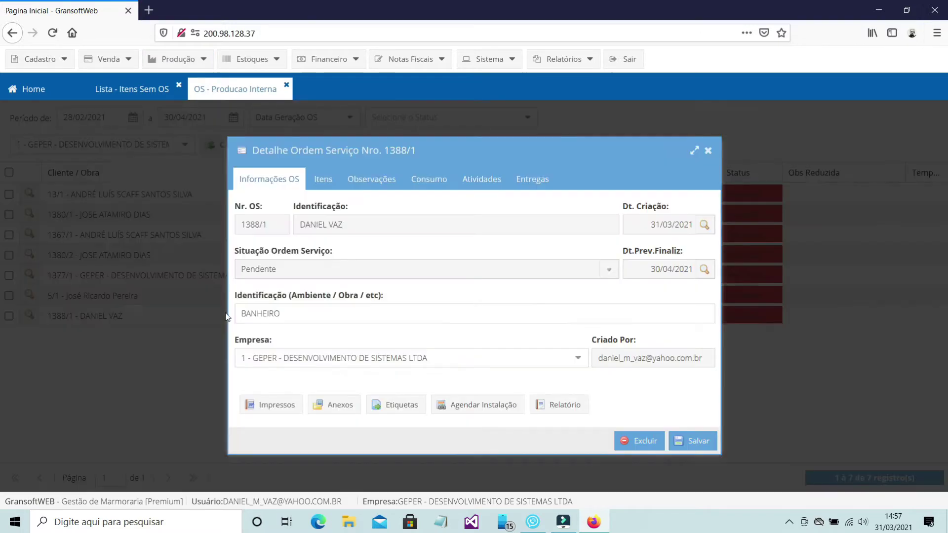
{"action": "left_click", "coordinate": [325, 180]}
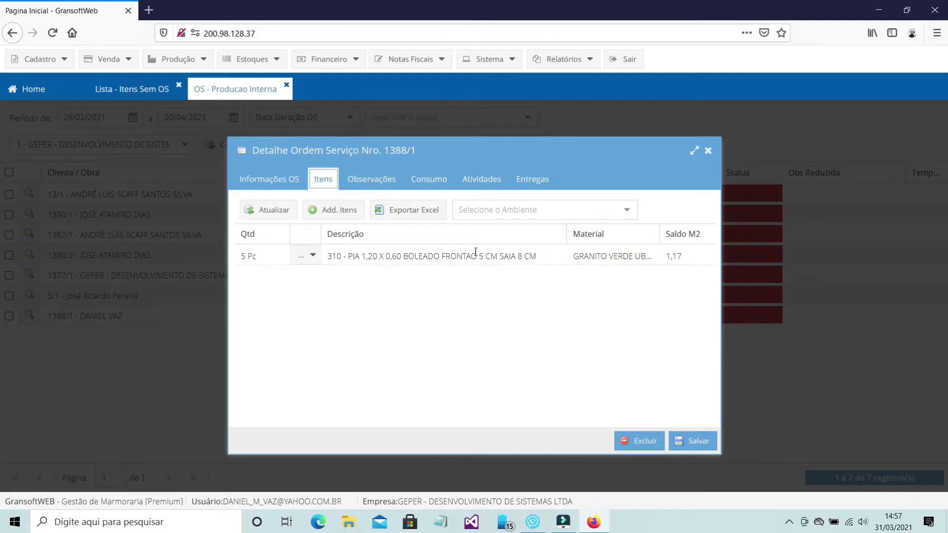
{"action": "left_click", "coordinate": [146, 92]}
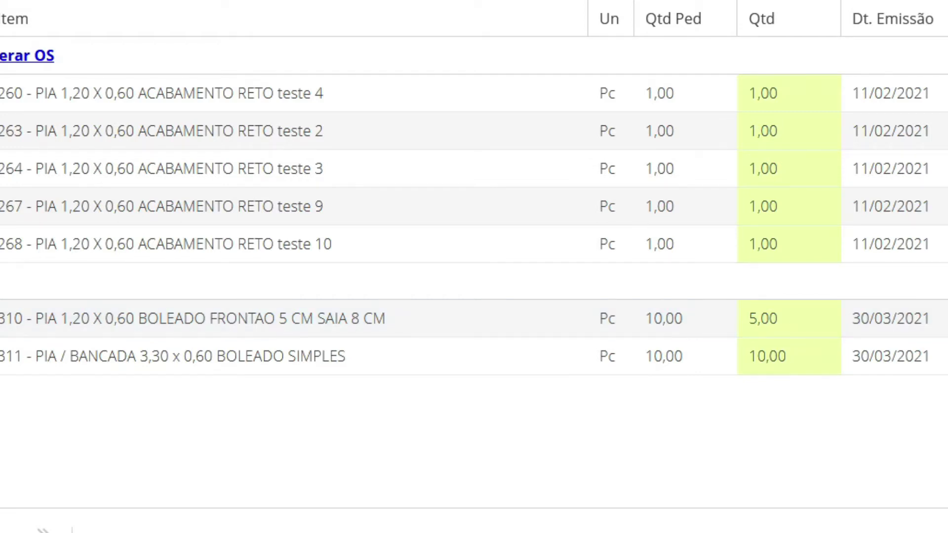
Step: Change item 310's quantity in the items-without-OS list to 3
{"action": "left_click", "coordinate": [790, 317]}
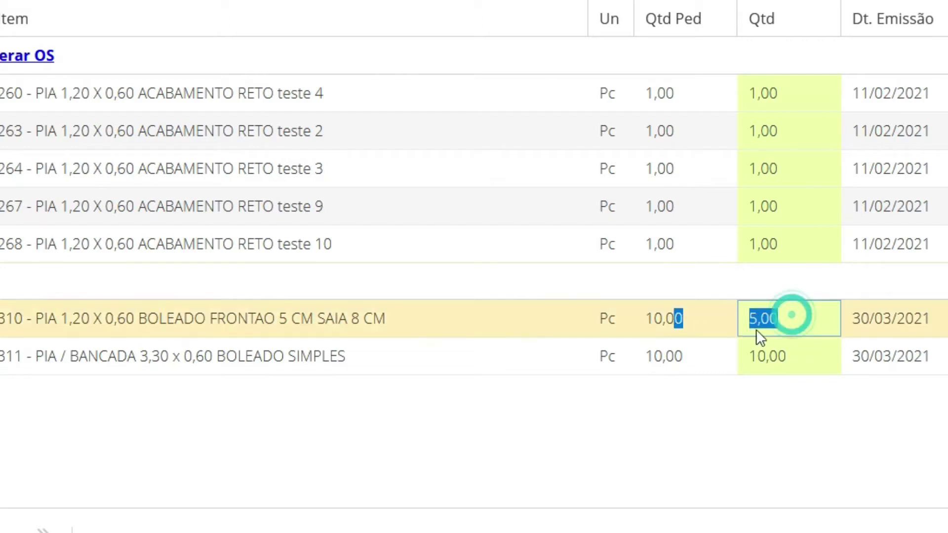
{"action": "left_click", "coordinate": [790, 319]}
{"action": "double_click", "coordinate": [790, 320]}
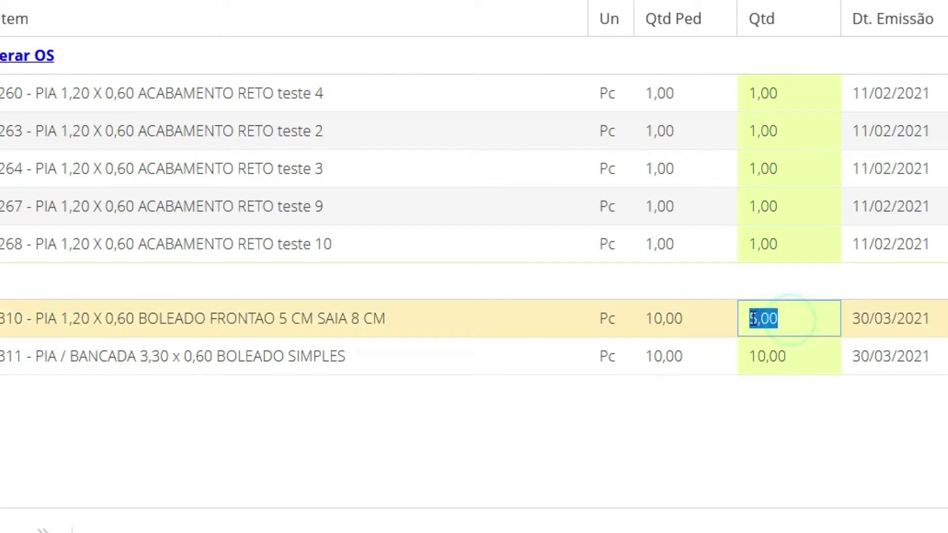
{"action": "type", "text": "53"}
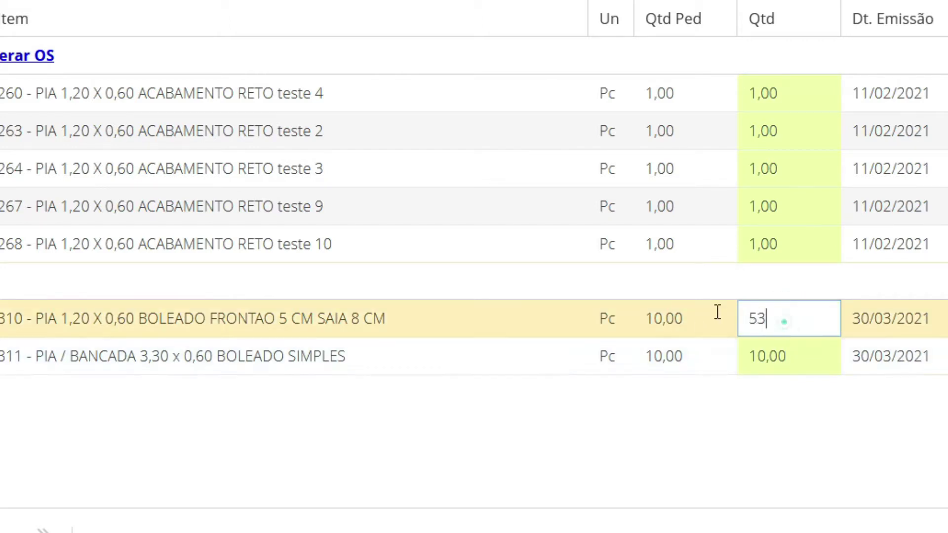
{"action": "key", "text": "ctrl+a"}
{"action": "type", "text": "3"}
{"action": "key", "text": "Return"}
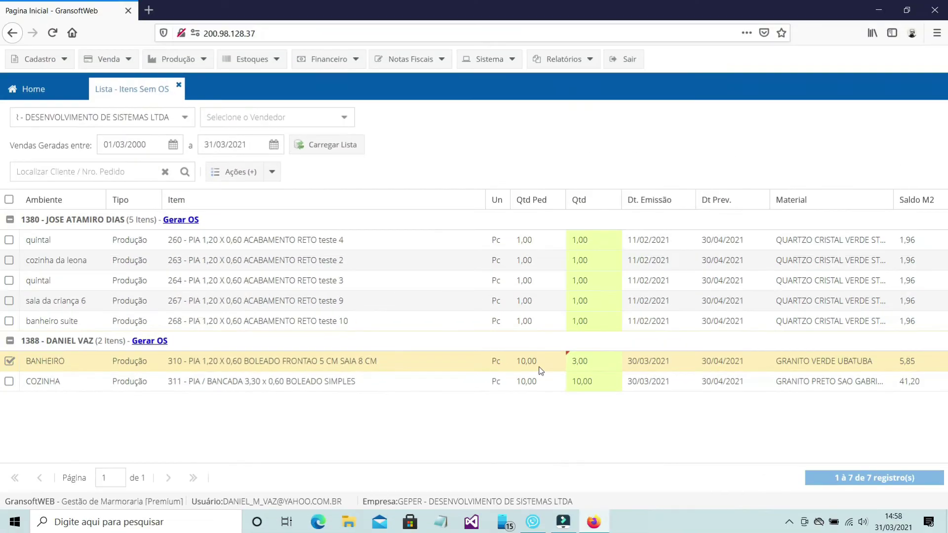
Step: Generate a service order for the ticked item 310 row and confirm it
{"action": "left_click", "coordinate": [272, 172]}
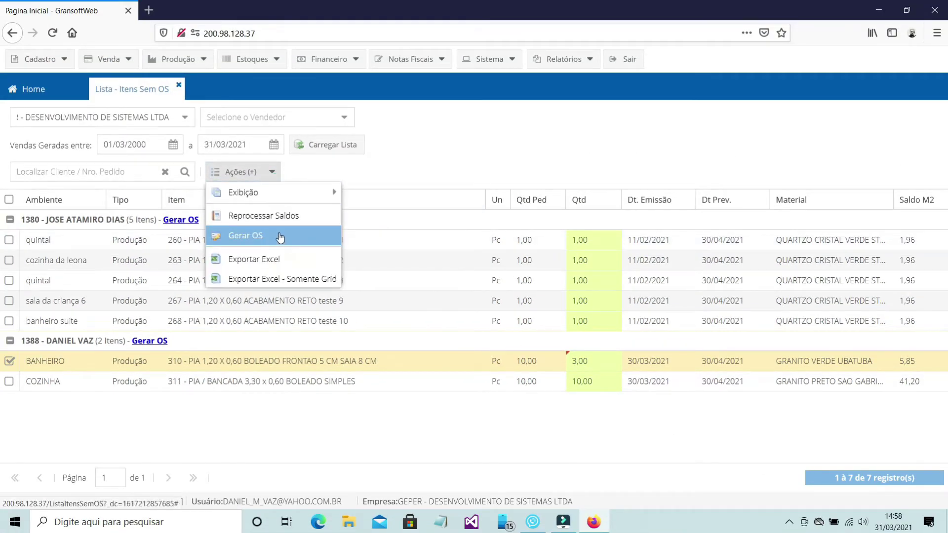
{"action": "left_click", "coordinate": [279, 236]}
{"action": "left_click", "coordinate": [449, 330]}
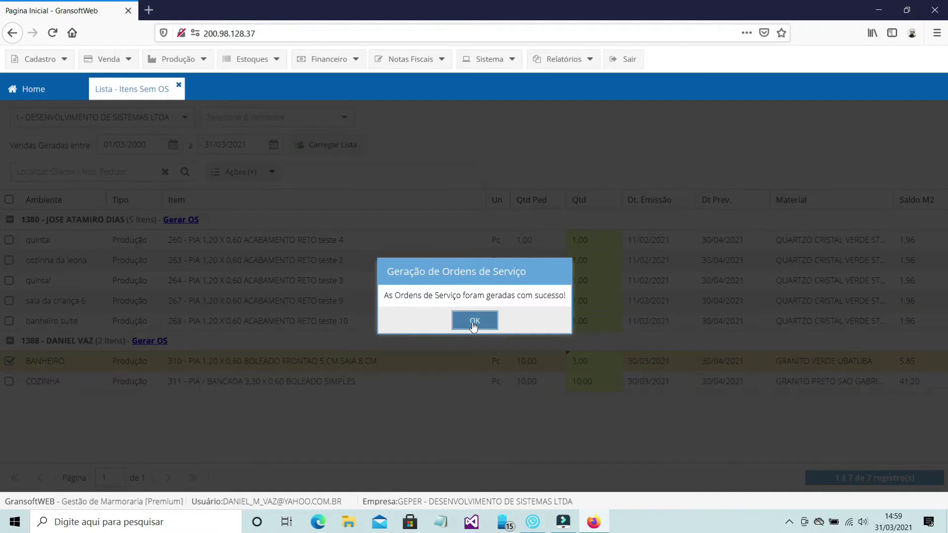
{"action": "left_click", "coordinate": [474, 322]}
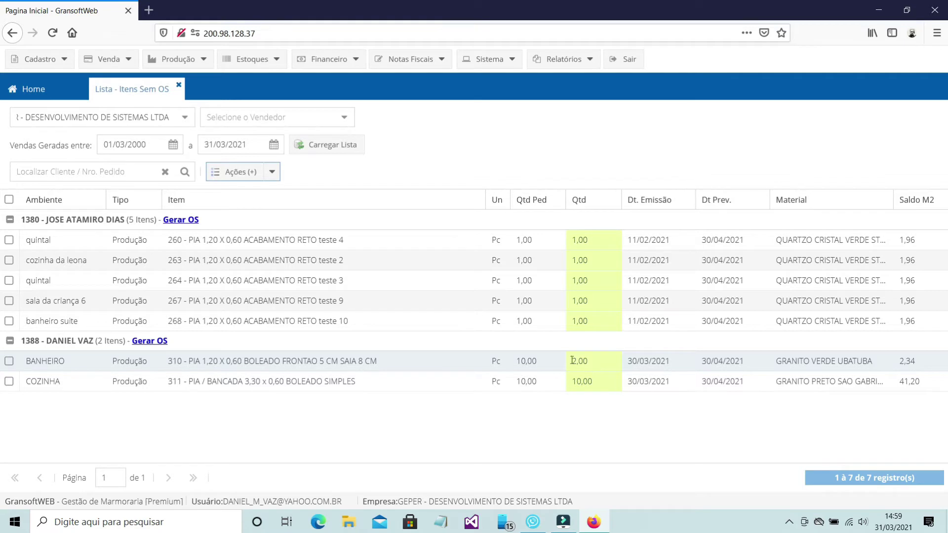
Step: Open the internal production OS list and check that OS 1388/2 holds 3 Pc of item 310
{"action": "left_click", "coordinate": [190, 61]}
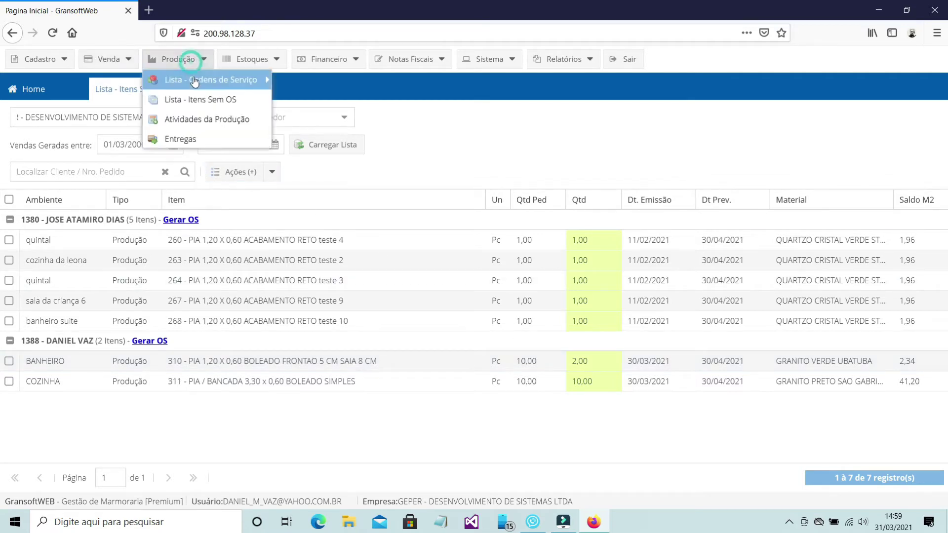
{"action": "mouse_move", "coordinate": [195, 81]}
{"action": "left_click", "coordinate": [328, 80]}
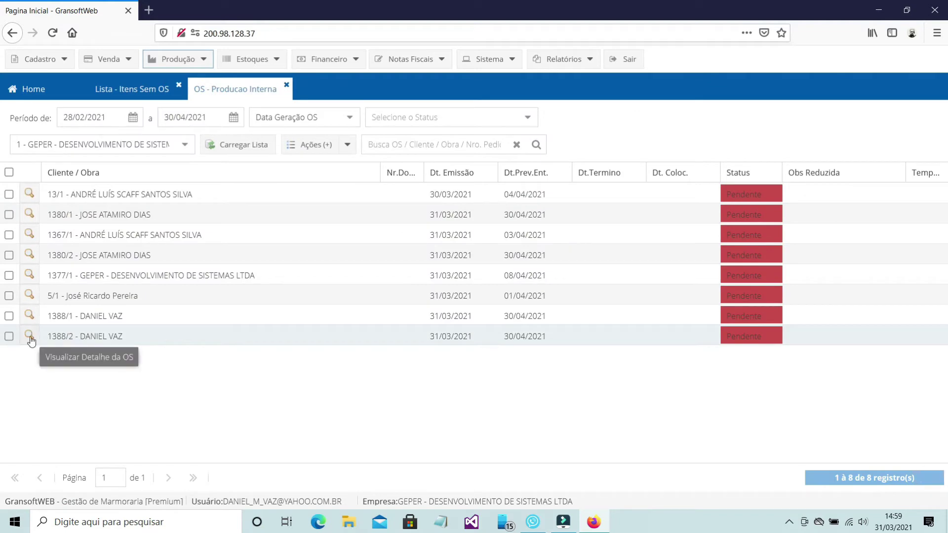
{"action": "left_click", "coordinate": [29, 336]}
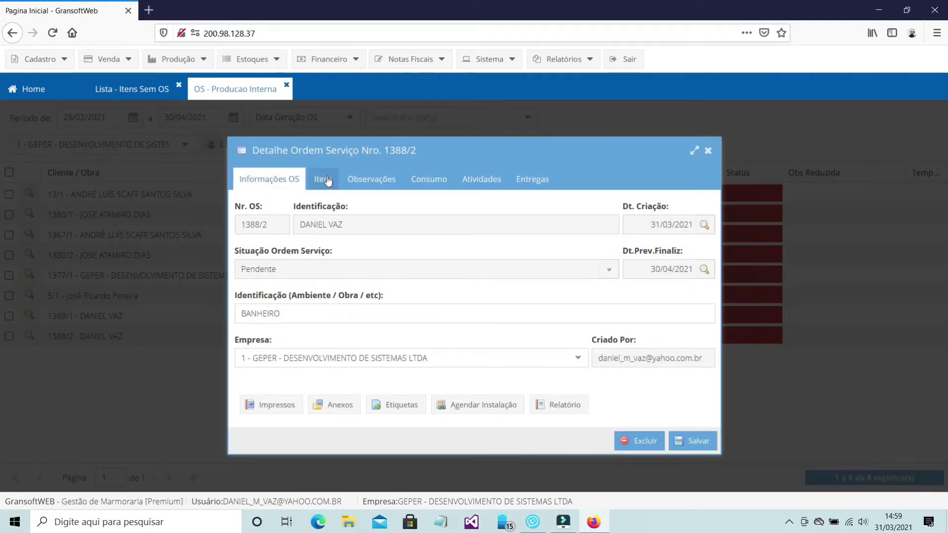
{"action": "left_click", "coordinate": [325, 181]}
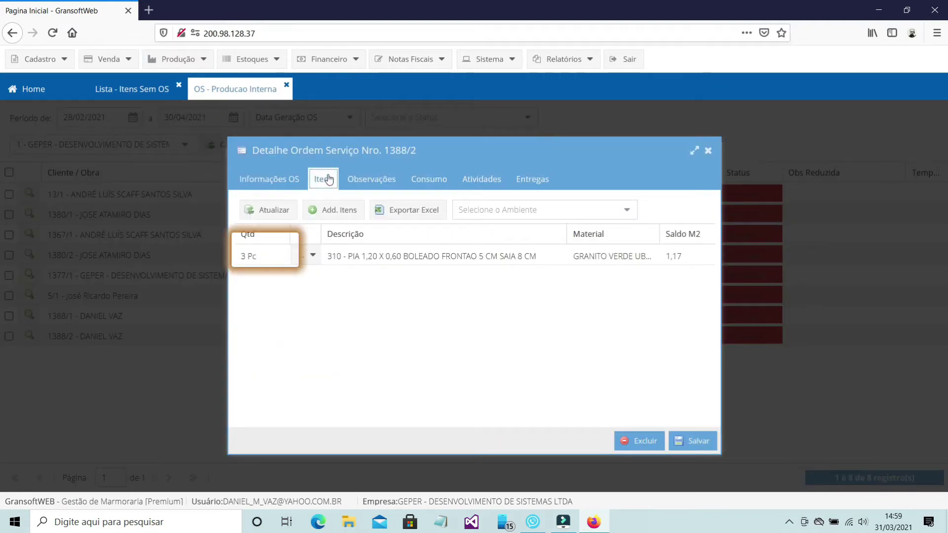
{"action": "left_click", "coordinate": [707, 150]}
Step: Check OS 1388/1 holds 5 Pc, close the production list, and tick the BANHEIRO item 310 row
{"action": "left_click", "coordinate": [29, 316]}
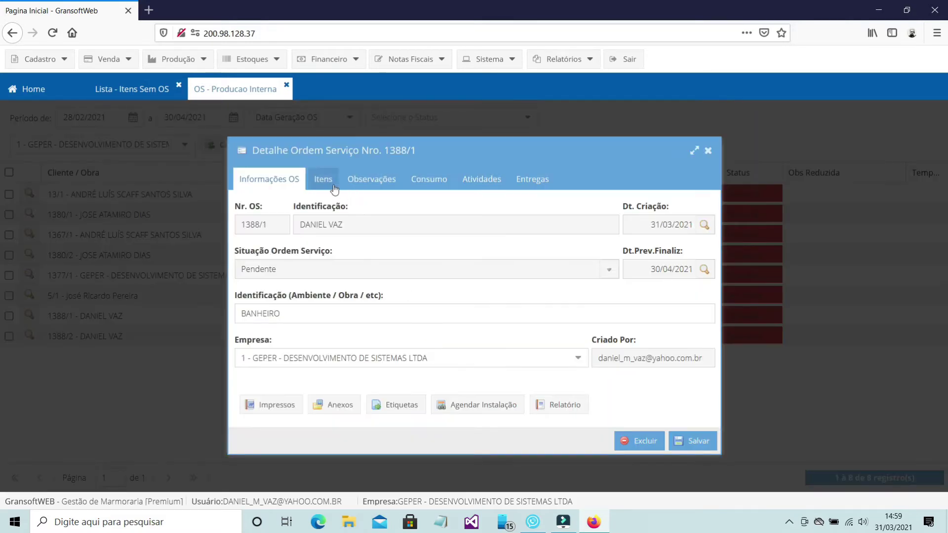
{"action": "left_click", "coordinate": [335, 188]}
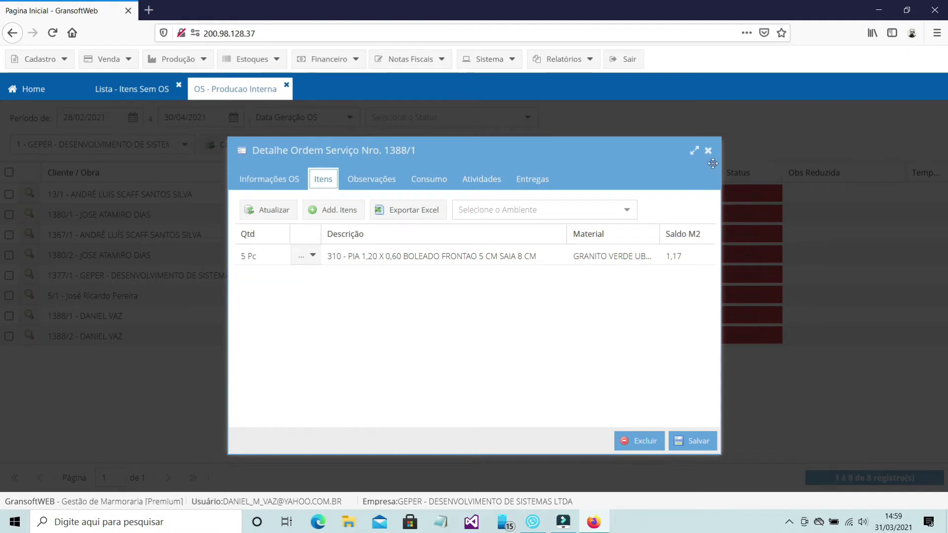
{"action": "left_click", "coordinate": [708, 150]}
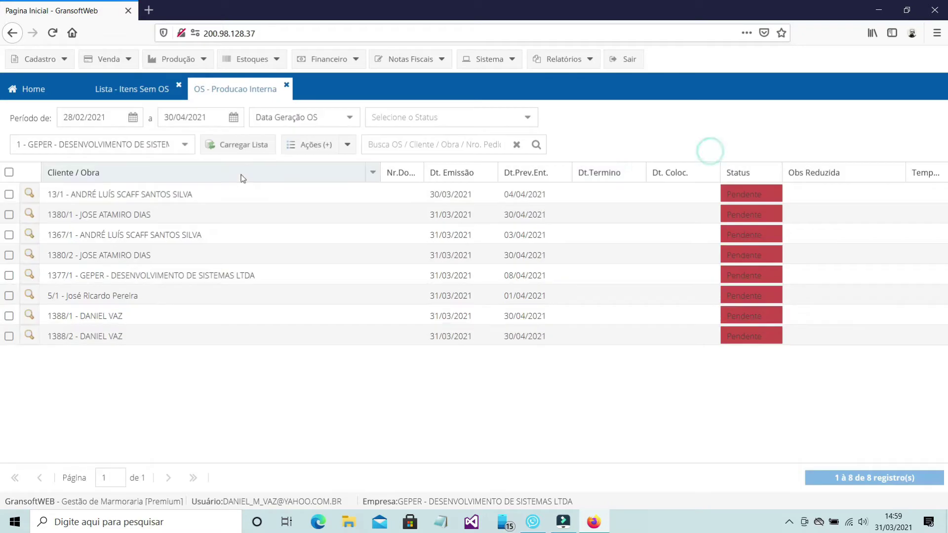
{"action": "left_click", "coordinate": [287, 86]}
{"action": "left_click", "coordinate": [10, 361]}
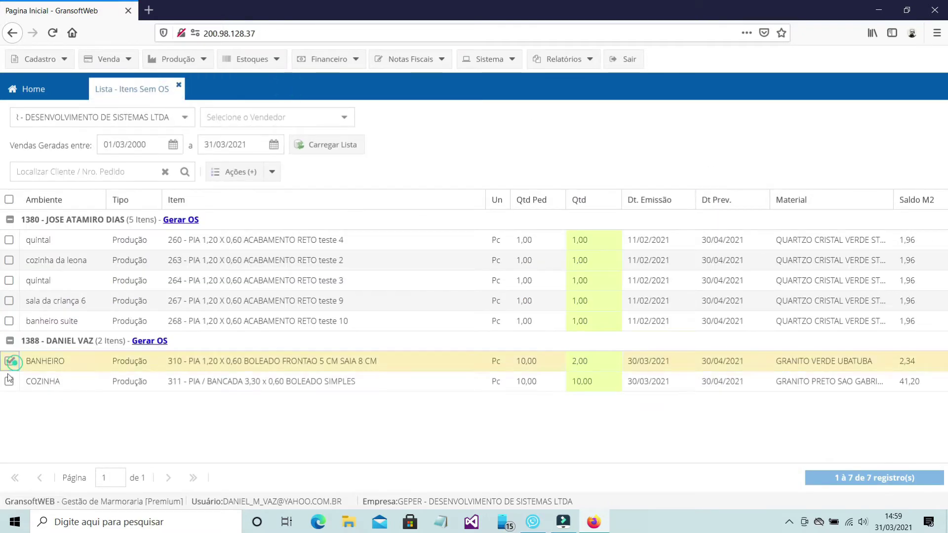
Step: Tick the COZINHA item 311 row and generate service orders for both ticked items
{"action": "left_click", "coordinate": [9, 380]}
{"action": "left_click", "coordinate": [272, 171]}
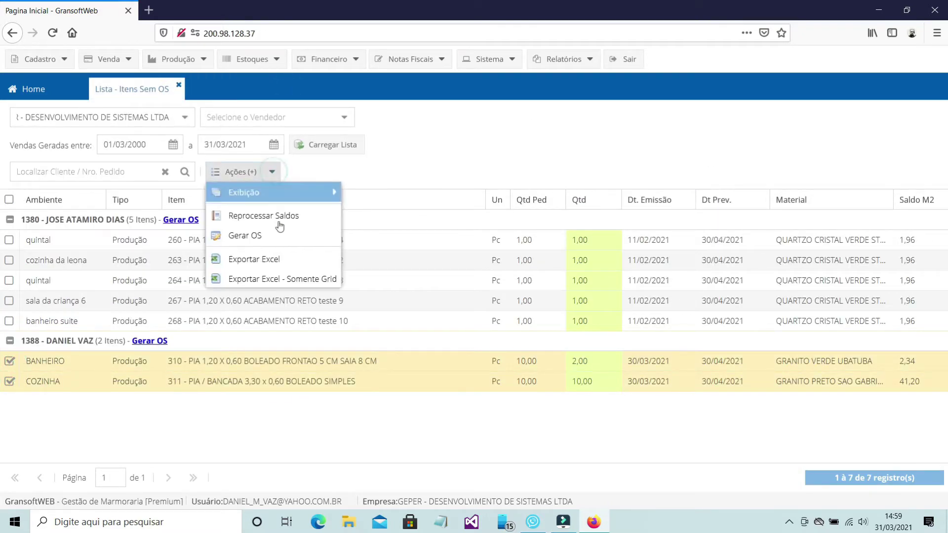
{"action": "left_click", "coordinate": [280, 238]}
{"action": "left_click", "coordinate": [454, 329]}
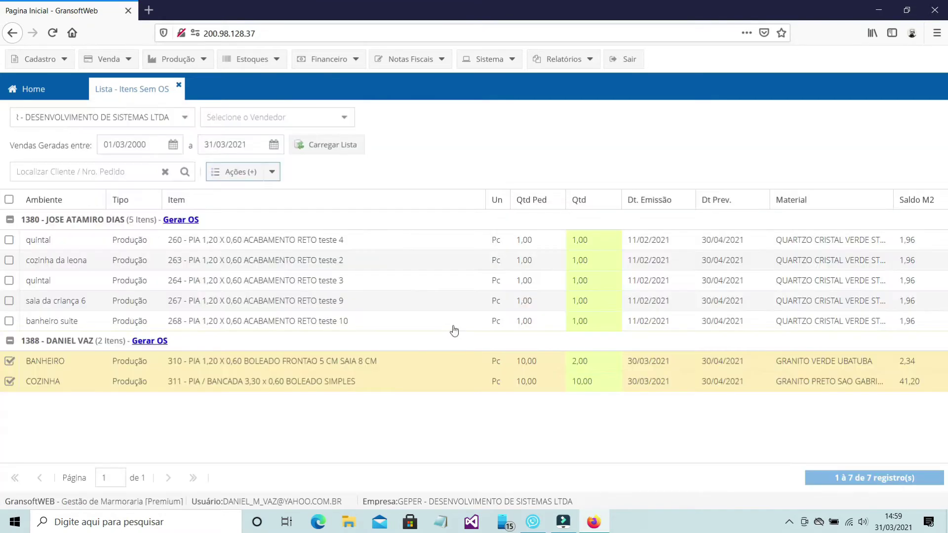
{"action": "left_click", "coordinate": [469, 327]}
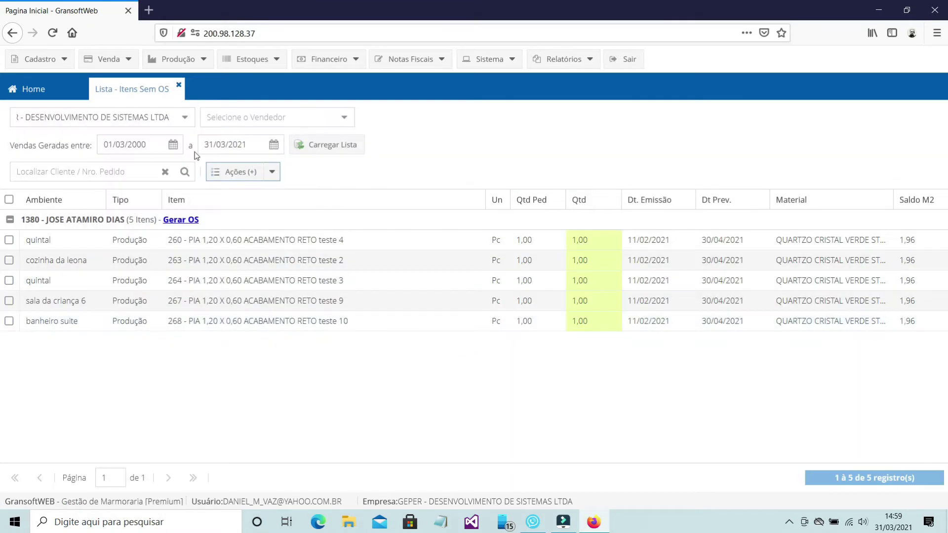
Step: Open the internal production OS list and view OS 1388/2's items
{"action": "left_click", "coordinate": [178, 61]}
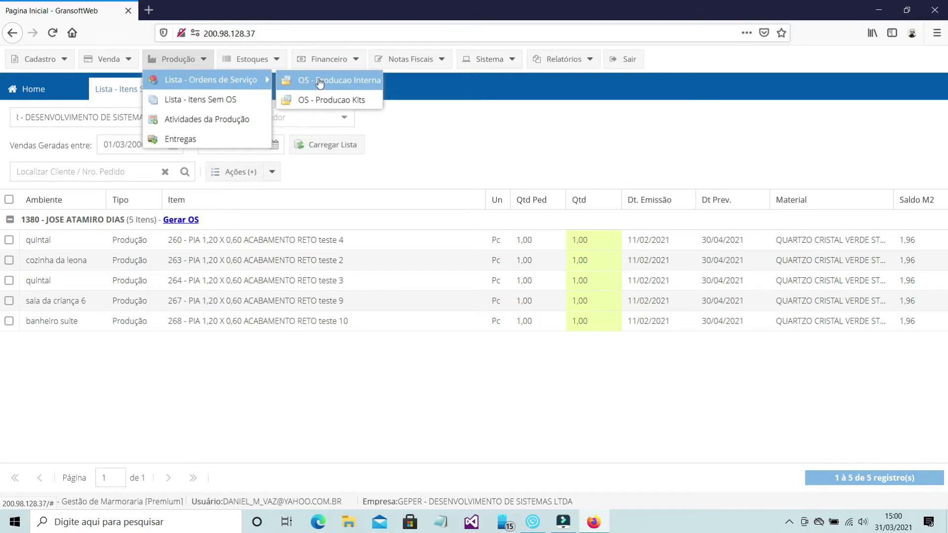
{"action": "left_click", "coordinate": [320, 83]}
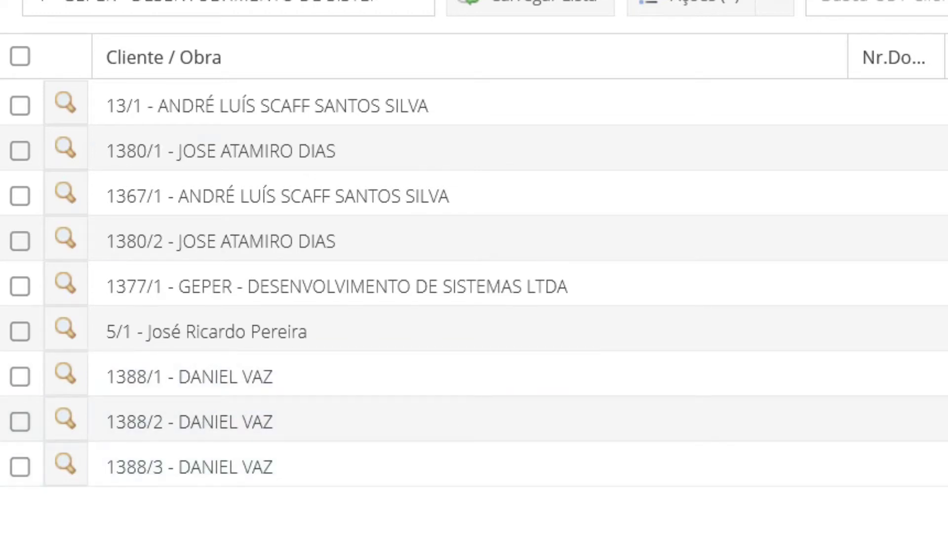
{"action": "left_click", "coordinate": [65, 420]}
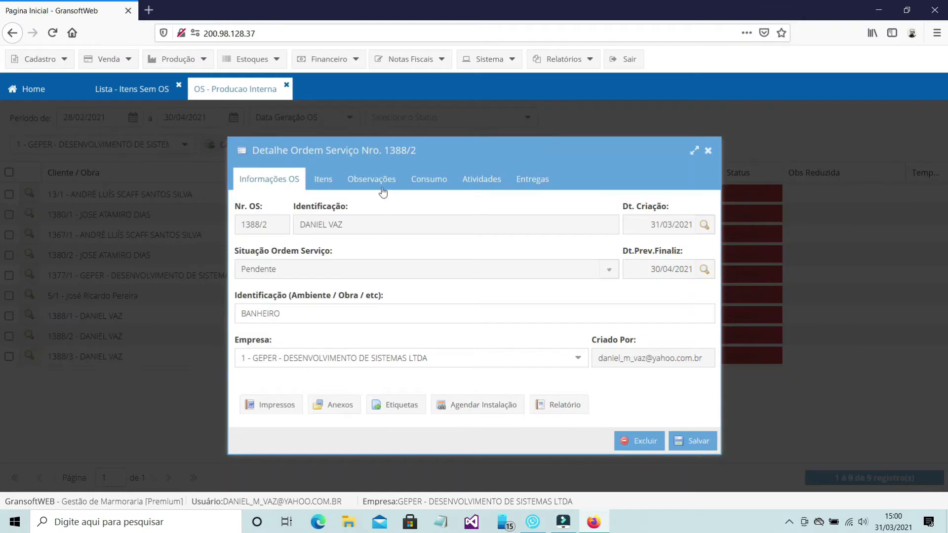
{"action": "left_click", "coordinate": [323, 179]}
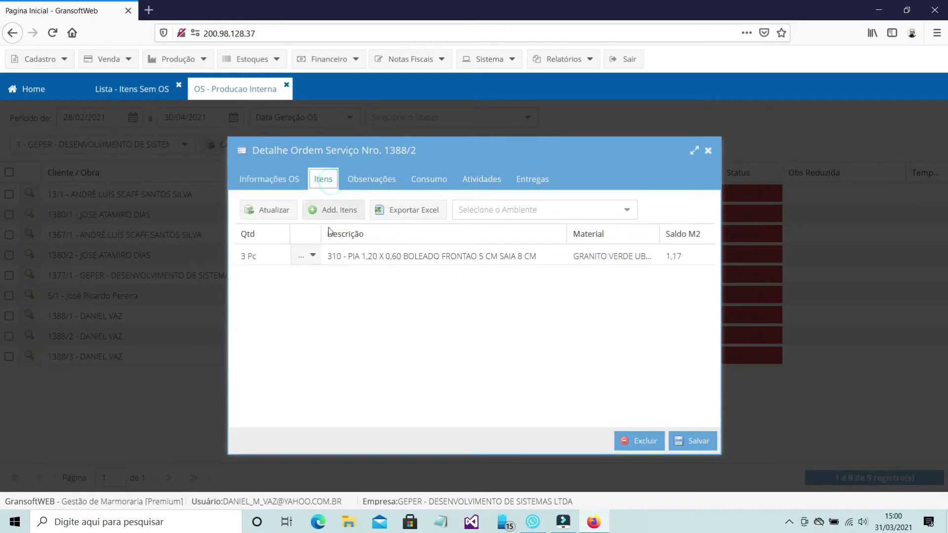
Step: Reduce item 310's quantity in OS 1388/2 to 2 Pc, save, and close the details
{"action": "left_click", "coordinate": [313, 257]}
{"action": "left_click", "coordinate": [322, 275]}
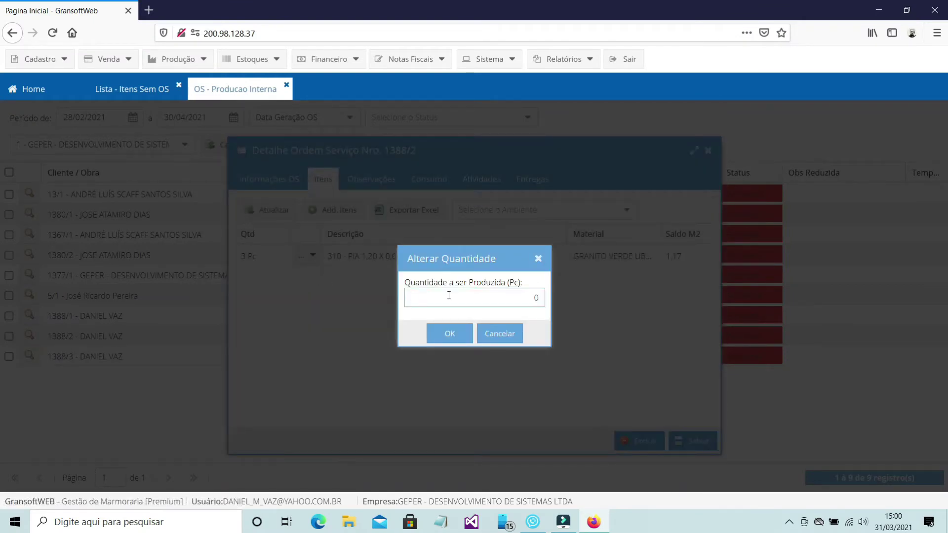
{"action": "left_click", "coordinate": [482, 299]}
{"action": "type", "text": "2"}
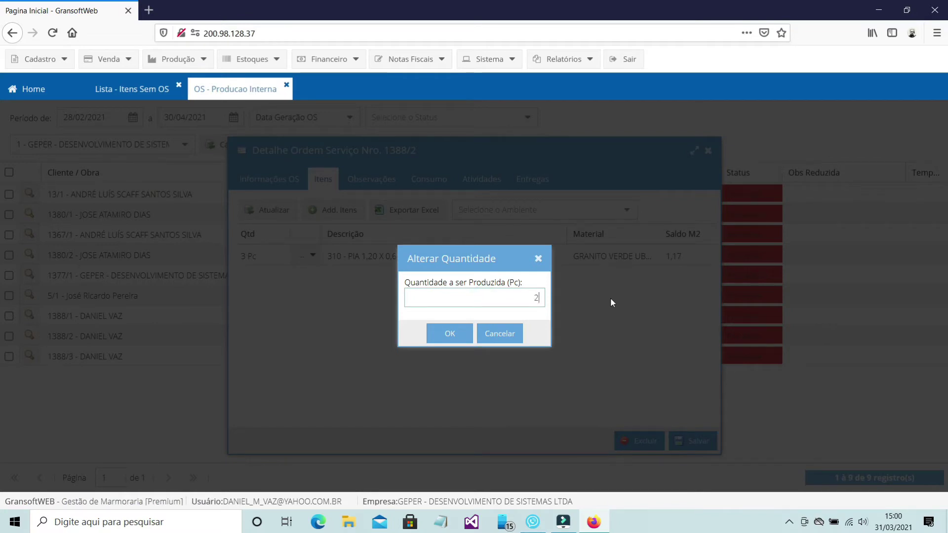
{"action": "left_click", "coordinate": [460, 337]}
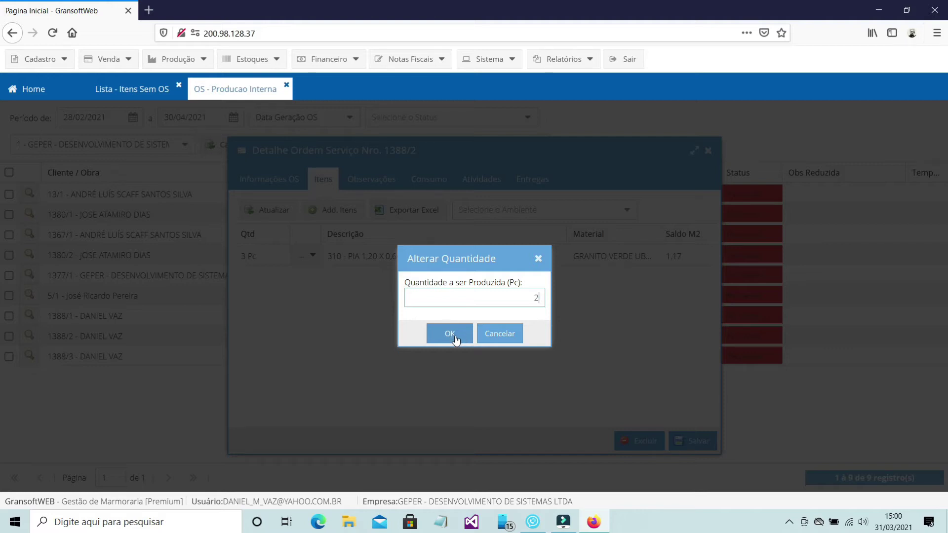
{"action": "left_click", "coordinate": [700, 443]}
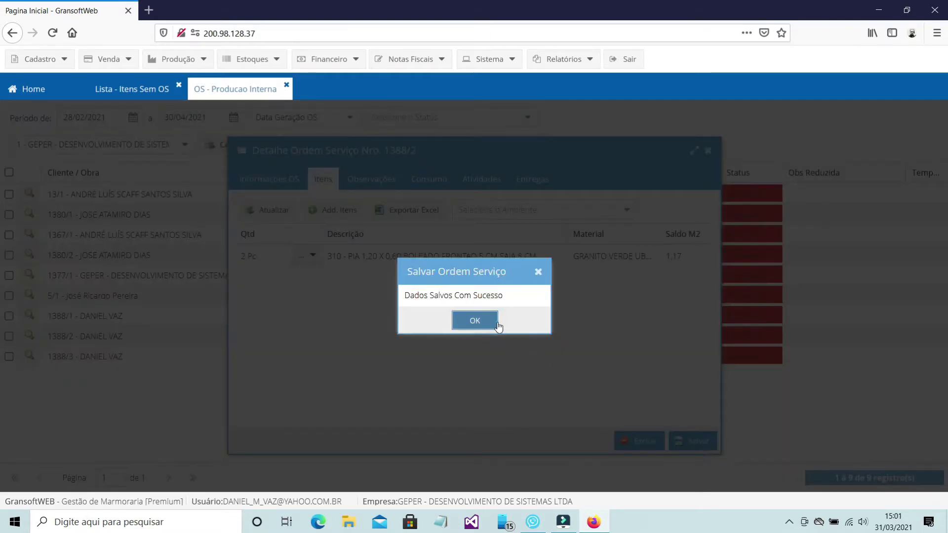
{"action": "left_click", "coordinate": [498, 324]}
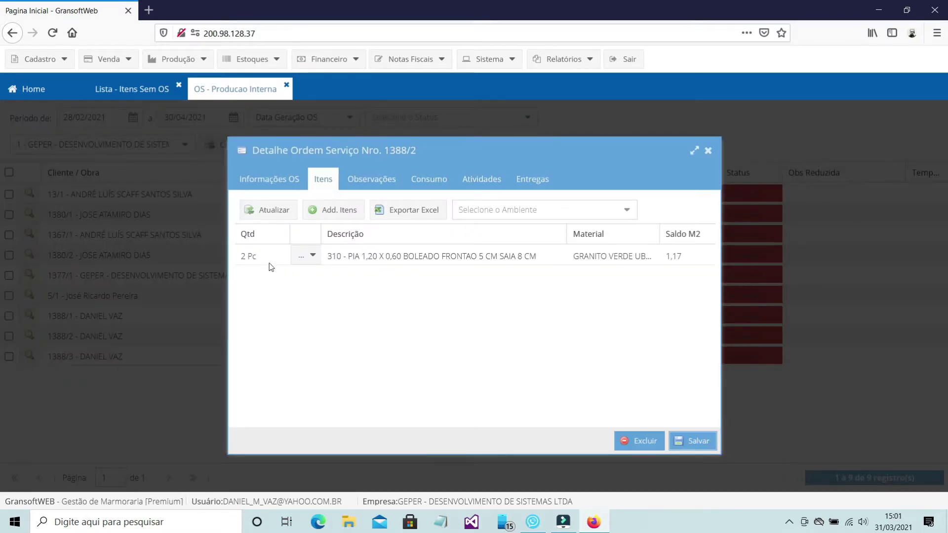
{"action": "left_click", "coordinate": [708, 150]}
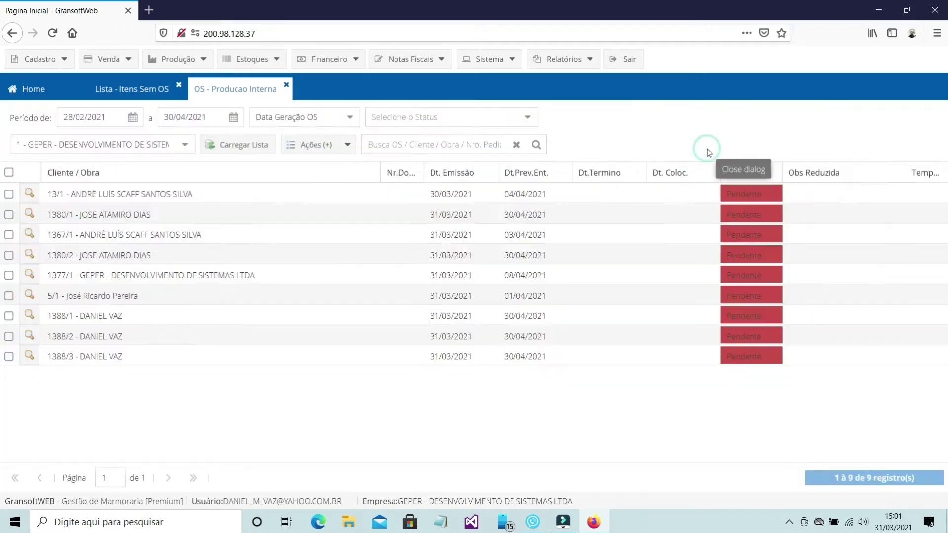
Step: Reload the items-without-OS list to show order 1388's pending items
{"action": "left_click", "coordinate": [154, 93]}
{"action": "left_click", "coordinate": [346, 147]}
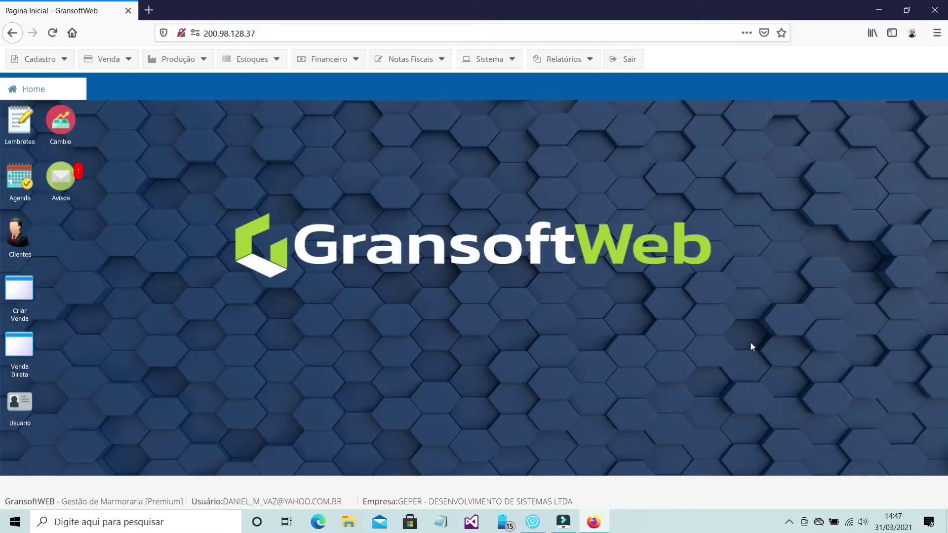
Step: Tick BANCADA items 6, 7 and 8 in the items-without-OS list and generate their service orders
{"action": "left_click", "coordinate": [174, 59]}
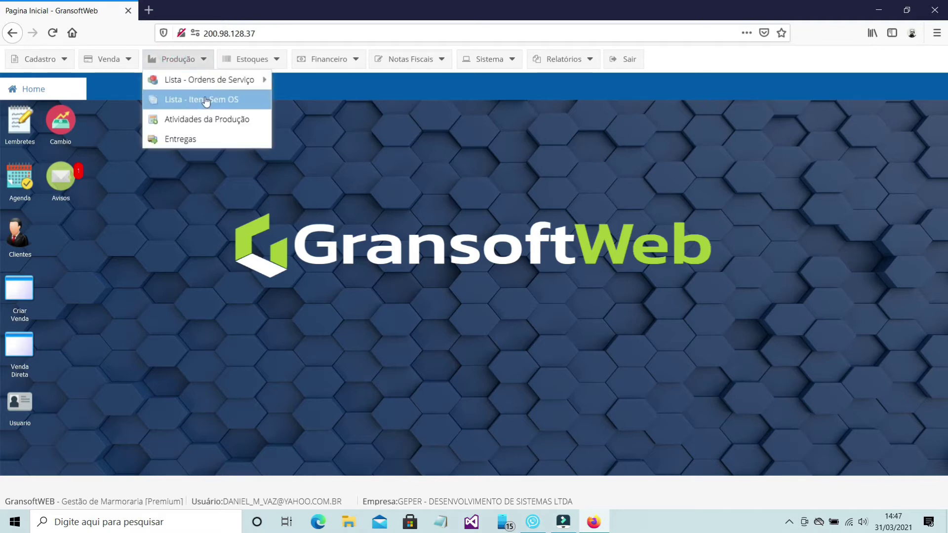
{"action": "left_click", "coordinate": [206, 100]}
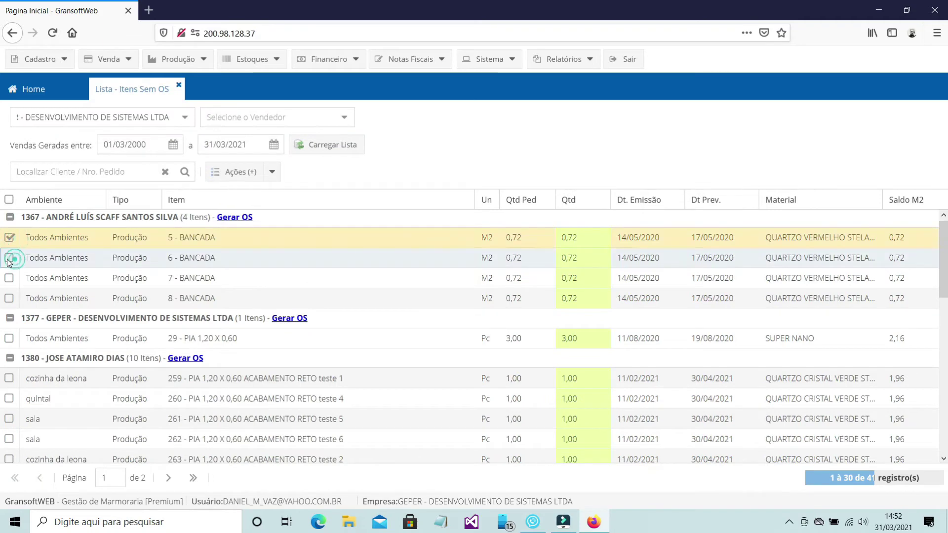
{"action": "left_click", "coordinate": [10, 257]}
{"action": "left_click", "coordinate": [12, 278]}
{"action": "left_click", "coordinate": [11, 298]}
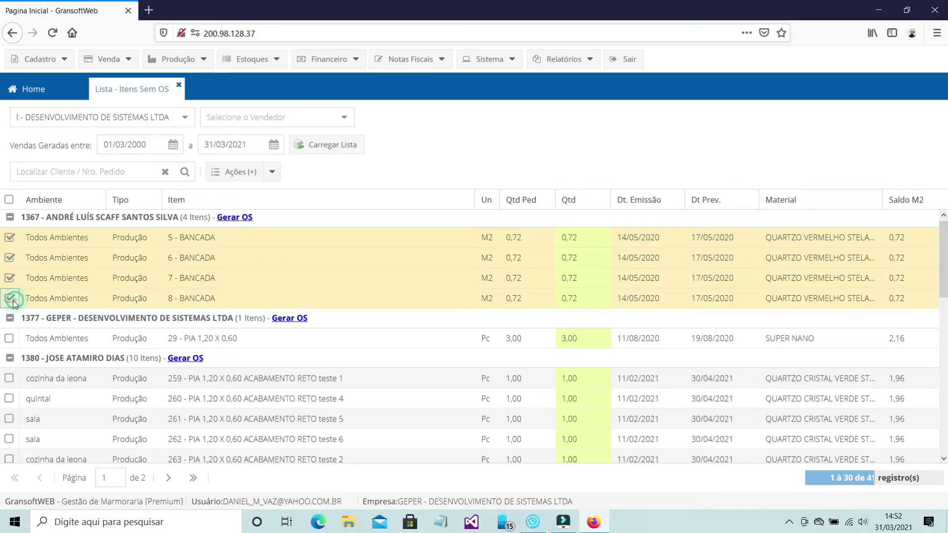
{"action": "left_click", "coordinate": [271, 171]}
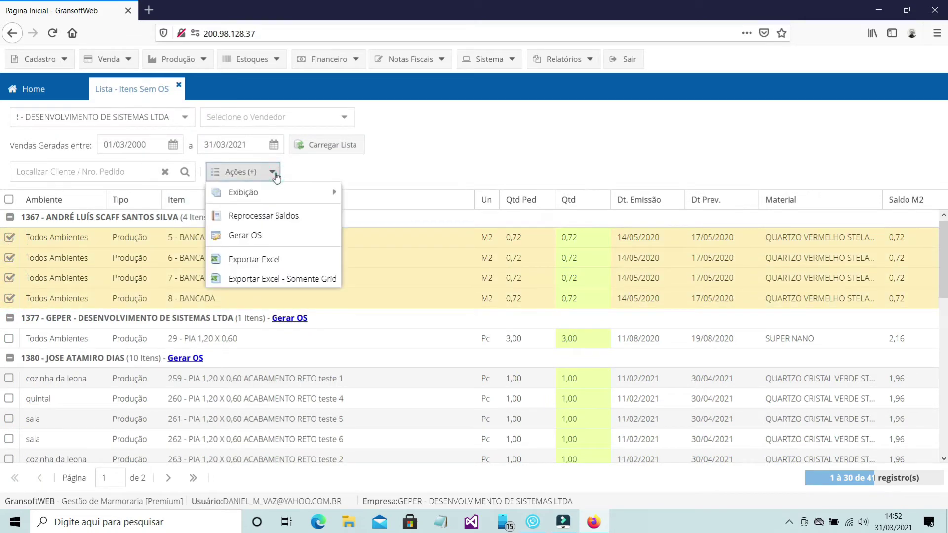
{"action": "left_click", "coordinate": [263, 237]}
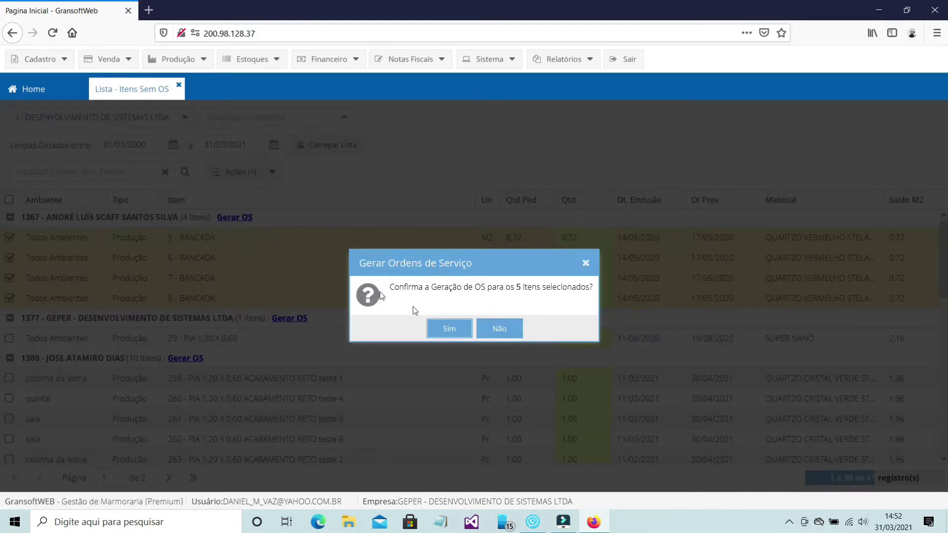
{"action": "left_click", "coordinate": [449, 329]}
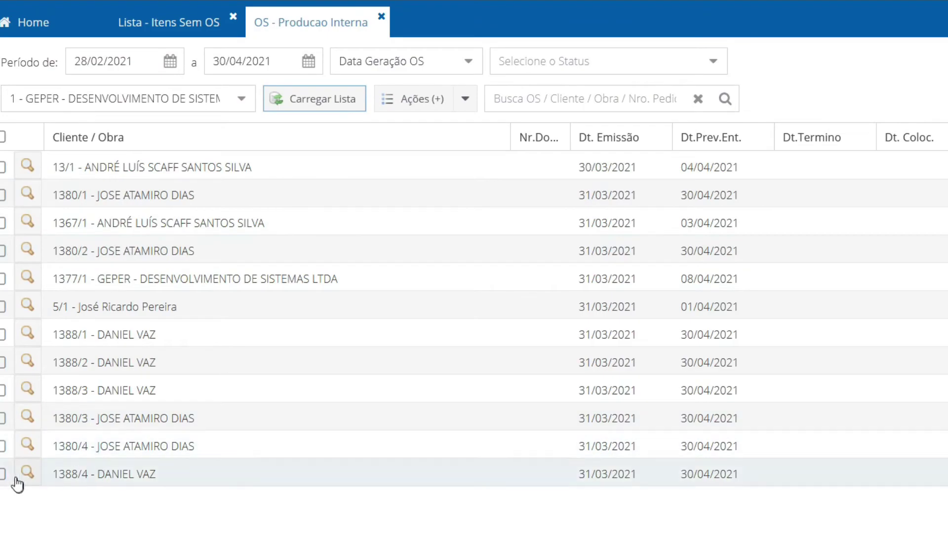
Step: Open OS 1388/4's details and pick a new forecast completion date from the calendar
{"action": "left_click", "coordinate": [26, 475]}
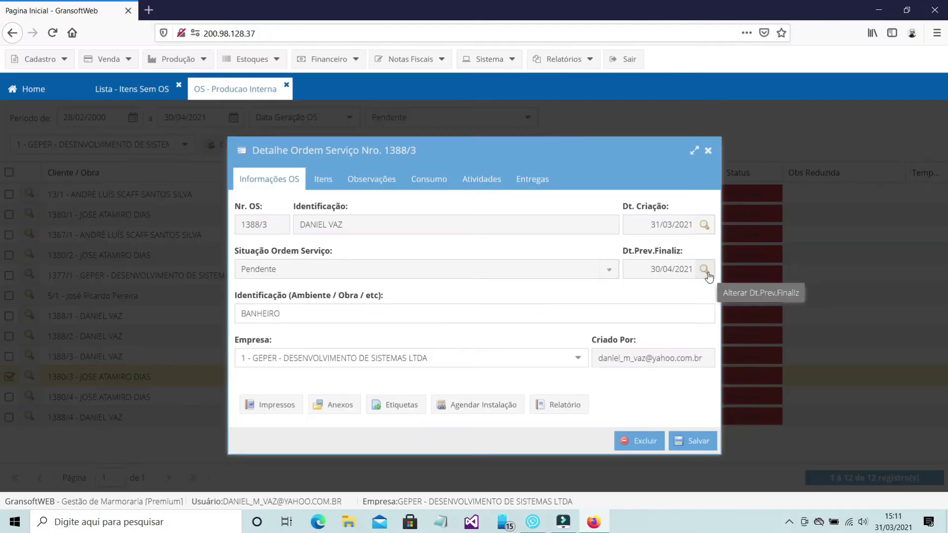
{"action": "left_click", "coordinate": [705, 270]}
{"action": "left_click", "coordinate": [517, 294]}
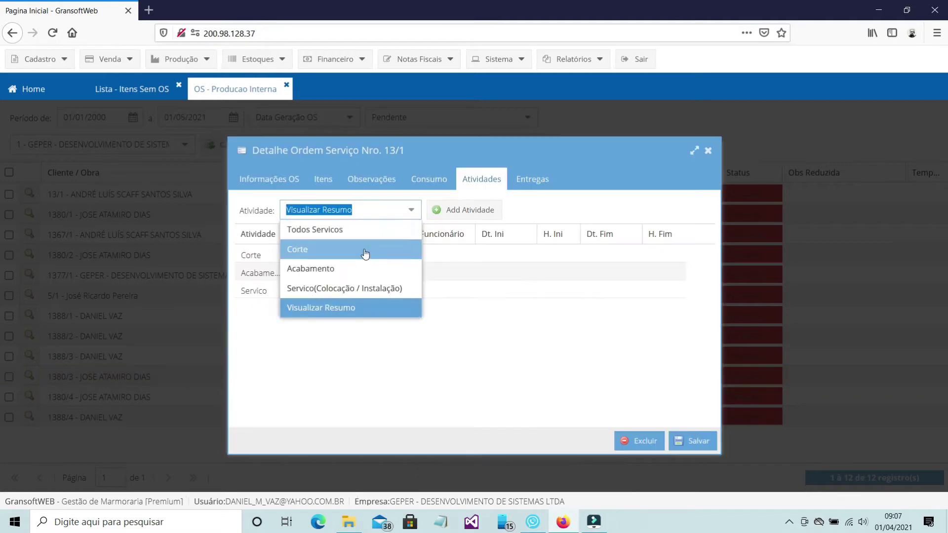
Step: Filter the OS activities to Corte, then switch the filter to Acabamento
{"action": "left_click", "coordinate": [363, 250]}
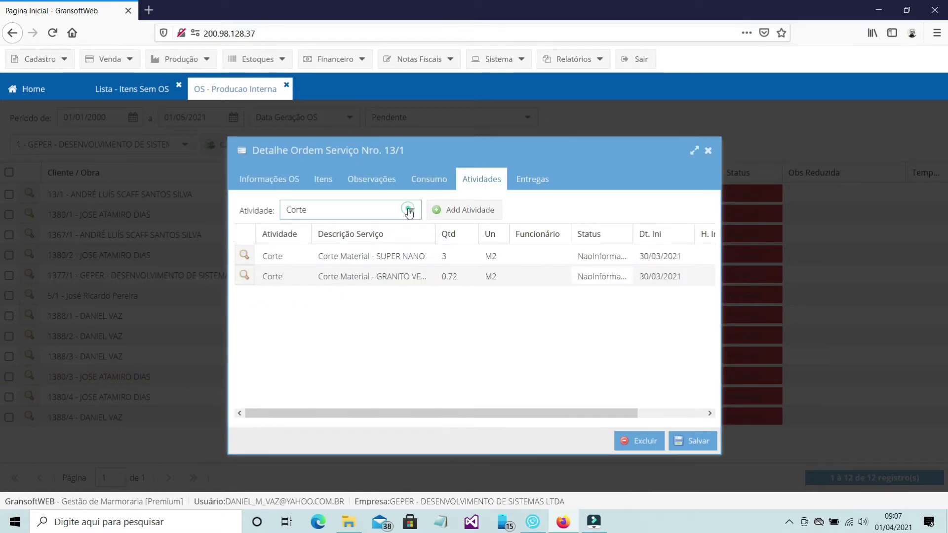
{"action": "left_click", "coordinate": [409, 210]}
{"action": "left_click", "coordinate": [376, 268]}
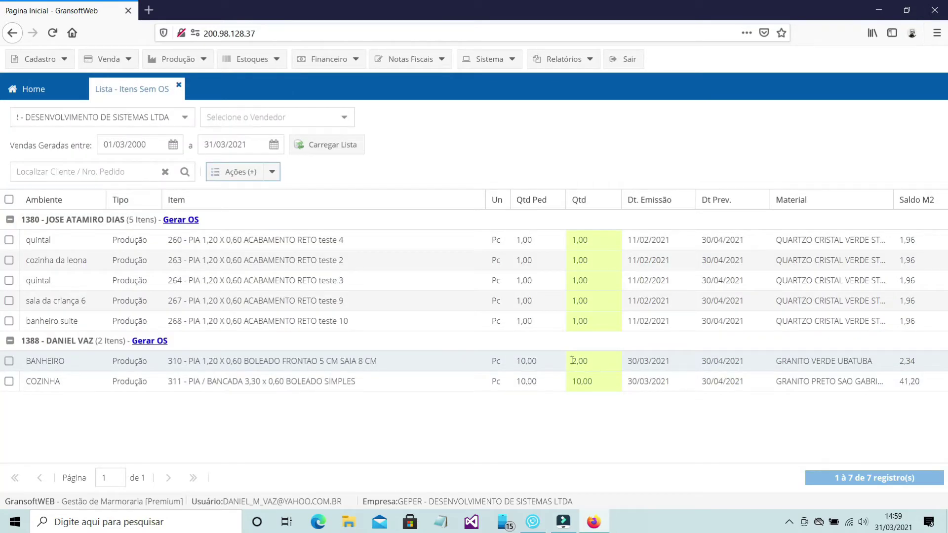
Step: Open the internal production OS list, review OS 1388/2's items, and close its details
{"action": "left_click", "coordinate": [191, 63]}
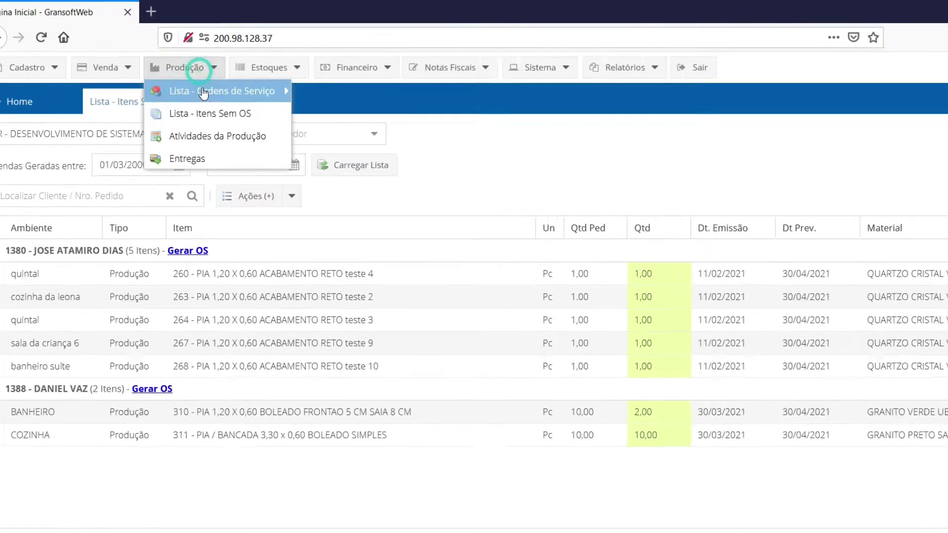
{"action": "mouse_move", "coordinate": [203, 93]}
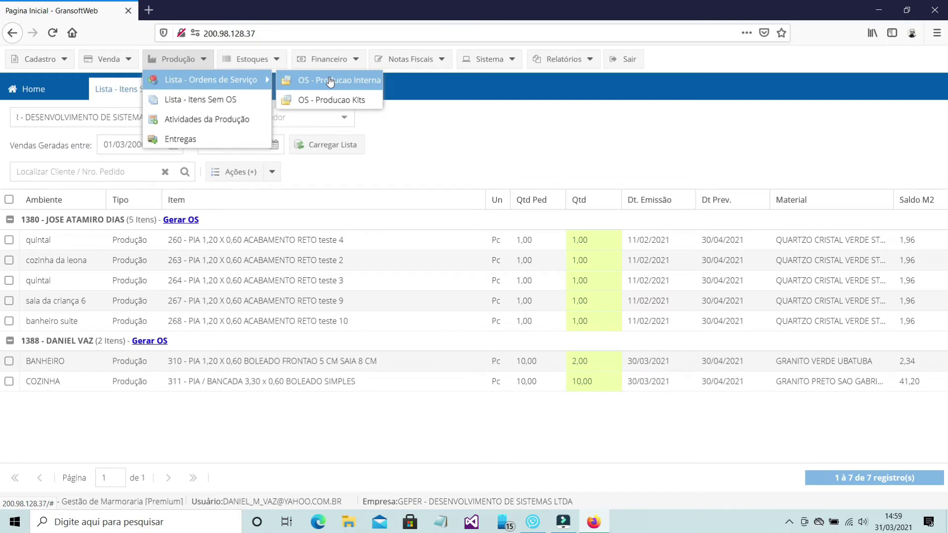
{"action": "left_click", "coordinate": [330, 81]}
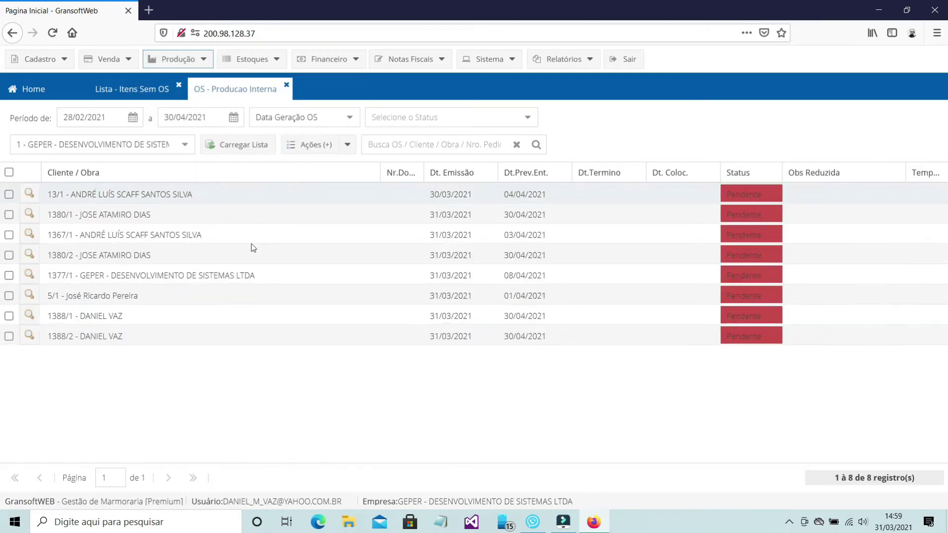
{"action": "left_click", "coordinate": [29, 336]}
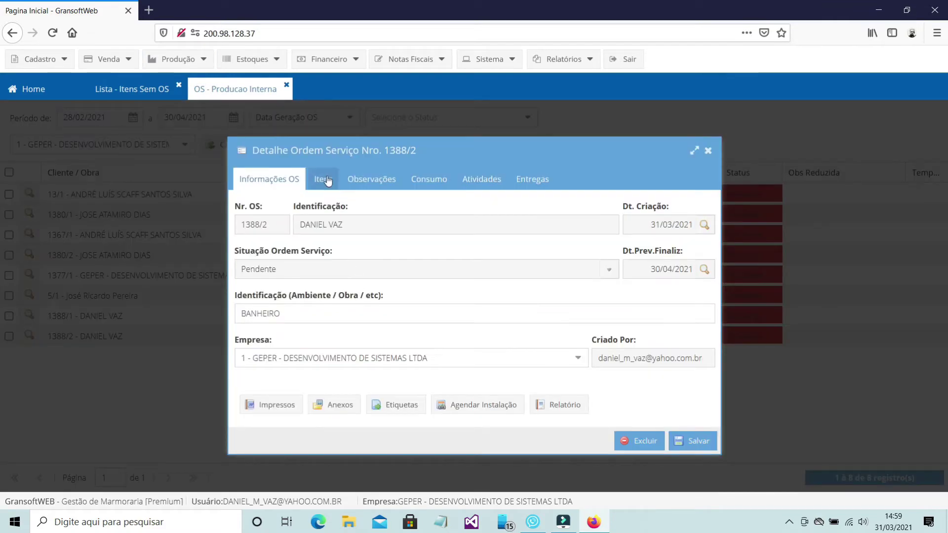
{"action": "left_click", "coordinate": [327, 180]}
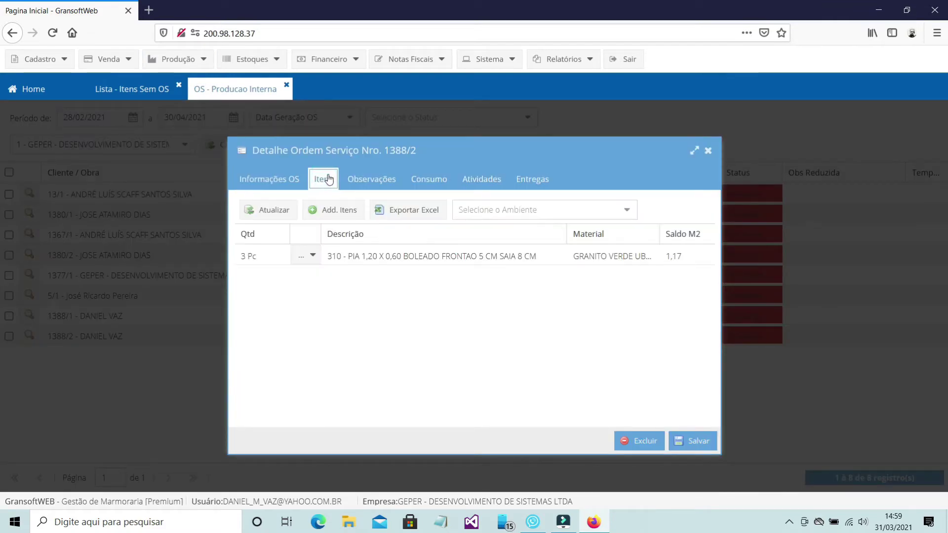
{"action": "left_click", "coordinate": [708, 152]}
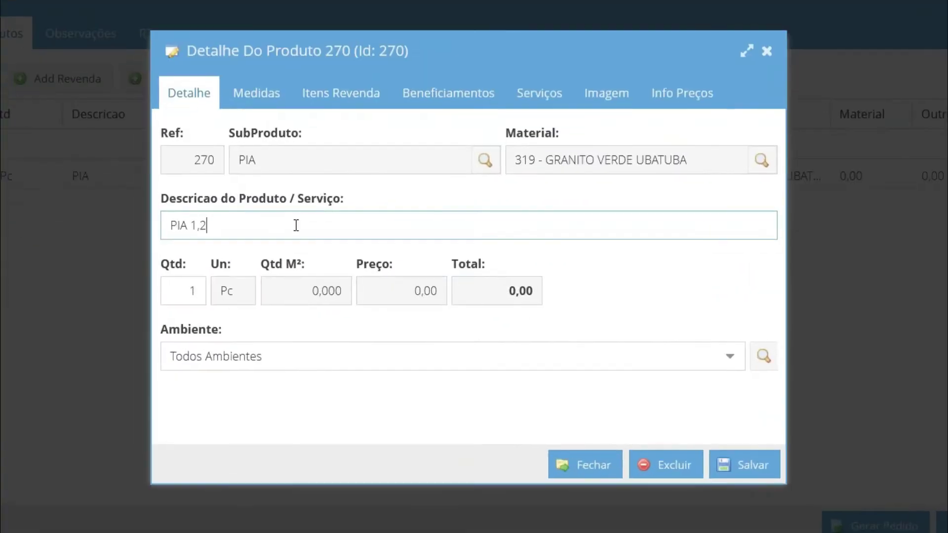
Step: Finish product 270's description as 'PIA 1,20 x 0,60 FRONTAO 5 SAIA 08 ACABAMENTO RETO' and add a SAIA measure
{"action": "type", "text": "0 x 0,60 FRONTAO"}
{"action": "type", "text": " 5 SAIA 08 ACABAMENTO RETO"}
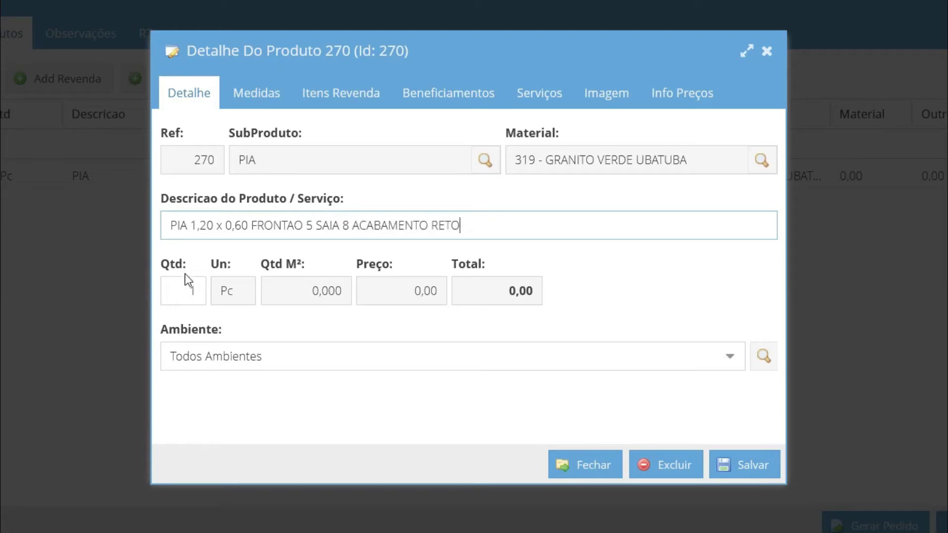
{"action": "left_click", "coordinate": [730, 358]}
{"action": "left_click", "coordinate": [641, 332]}
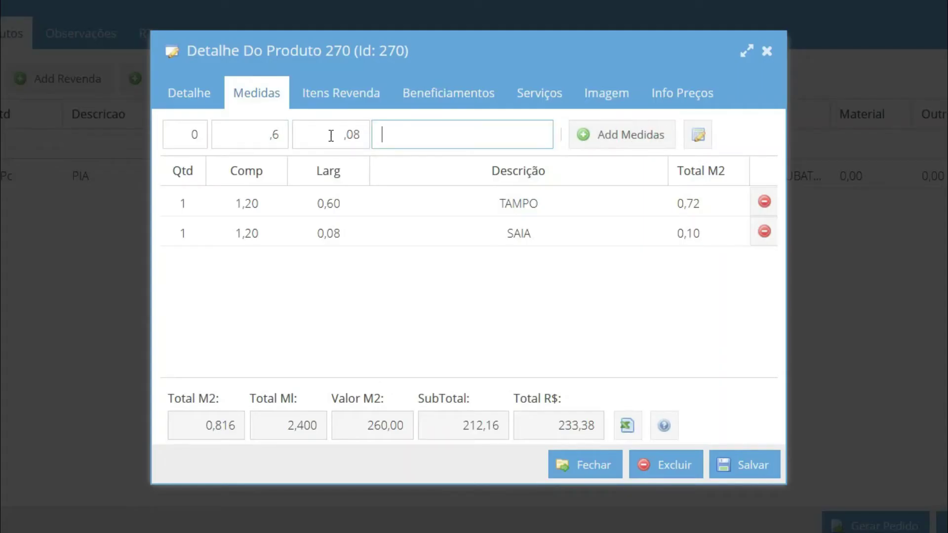
{"action": "type", "text": "SAIA"}
{"action": "left_click", "coordinate": [623, 142]}
Step: Add a 1,20 x 0,05 FRONTAO measure
{"action": "left_click", "coordinate": [239, 133]}
{"action": "type", "text": "1,20"}
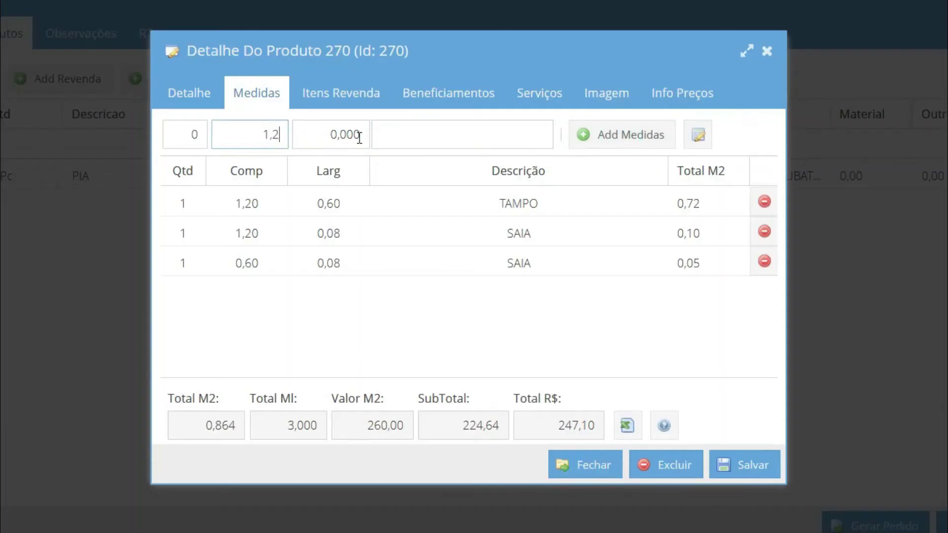
{"action": "left_click", "coordinate": [360, 133]}
{"action": "type", "text": ",05"}
{"action": "left_click", "coordinate": [432, 135]}
{"action": "type", "text": "FRONTAO"}
{"action": "left_click", "coordinate": [604, 134]}
Step: Add a second FRONTAO measure of 0,60 x 0,05
{"action": "left_click", "coordinate": [251, 132]}
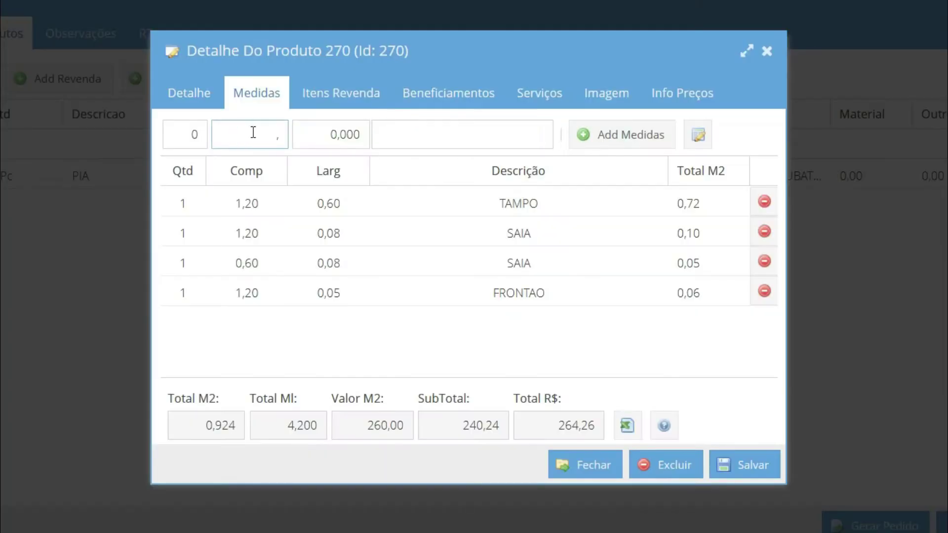
{"action": "type", "text": ",60"}
{"action": "key", "text": "Tab"}
{"action": "type", "text": ",05"}
{"action": "key", "text": "Tab"}
{"action": "type", "text": "FRONTAO"}
{"action": "left_click", "coordinate": [606, 136]}
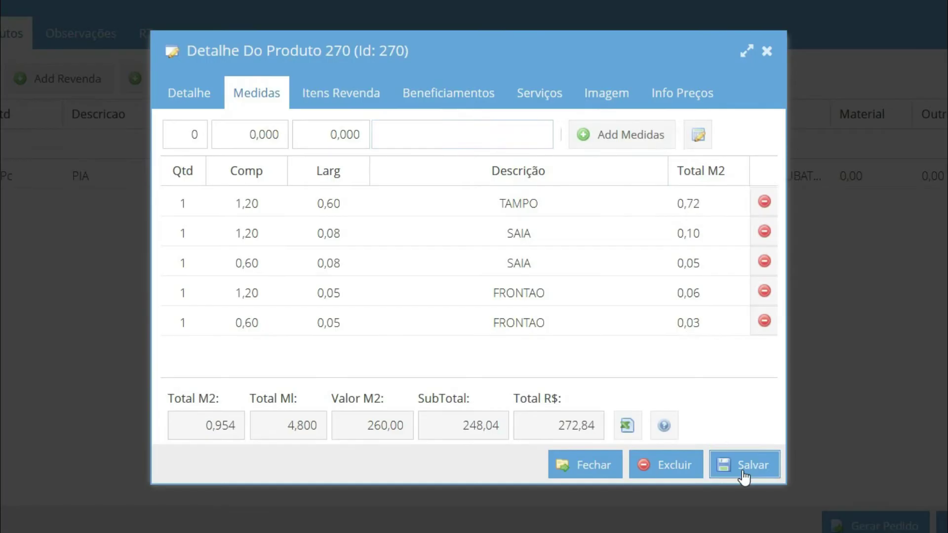
Step: Start a new measure for 2 'FRONTAO / SAIA' pieces with length 1,20
{"action": "left_click", "coordinate": [535, 309]}
{"action": "left_click", "coordinate": [201, 138]}
{"action": "type", "text": "2"}
{"action": "left_click", "coordinate": [450, 136]}
{"action": "type", "text": "FRONTAO / SAIA"}
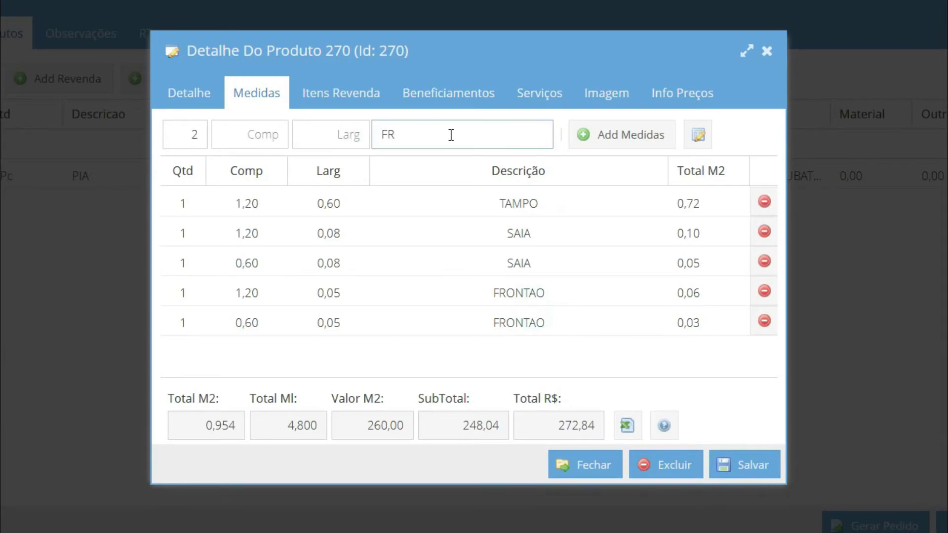
{"action": "left_click", "coordinate": [249, 138]}
{"action": "type", "text": "1,20"}
{"action": "key", "text": "Tab"}
Step: In OS - Producao Kits, start a new service order and select item 339, Janela Veneziana Alumínio Brilhante 6 Folhas
{"action": "type", "text": ",05"}
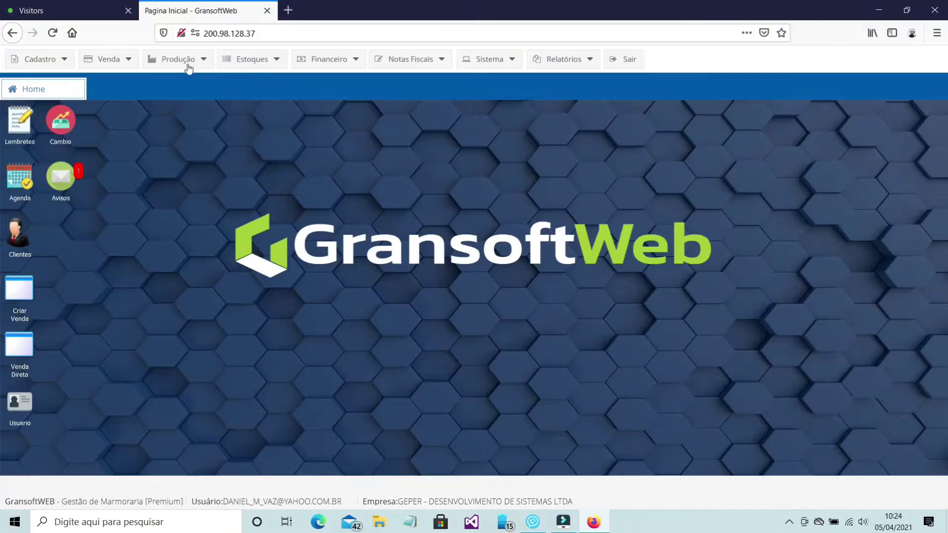
{"action": "left_click", "coordinate": [189, 60]}
{"action": "mouse_move", "coordinate": [192, 83]}
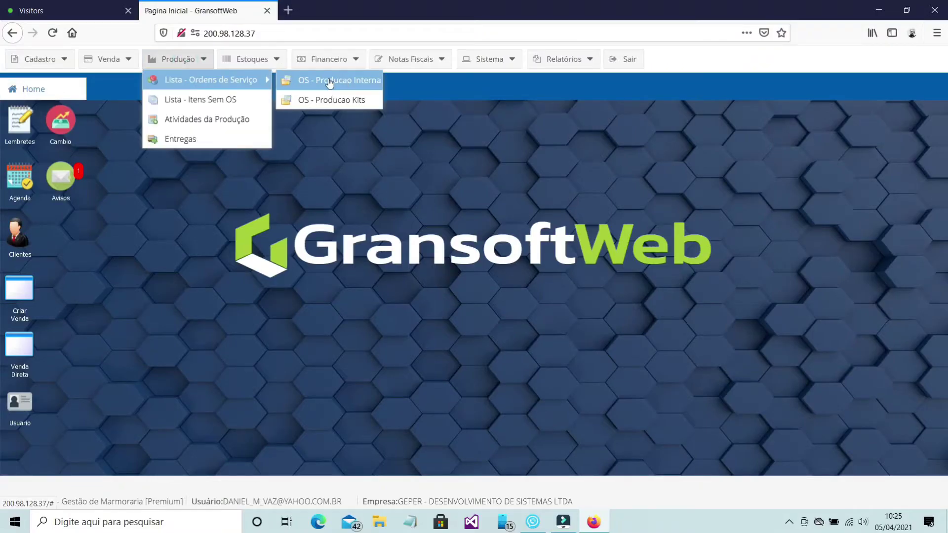
{"action": "left_click", "coordinate": [345, 100]}
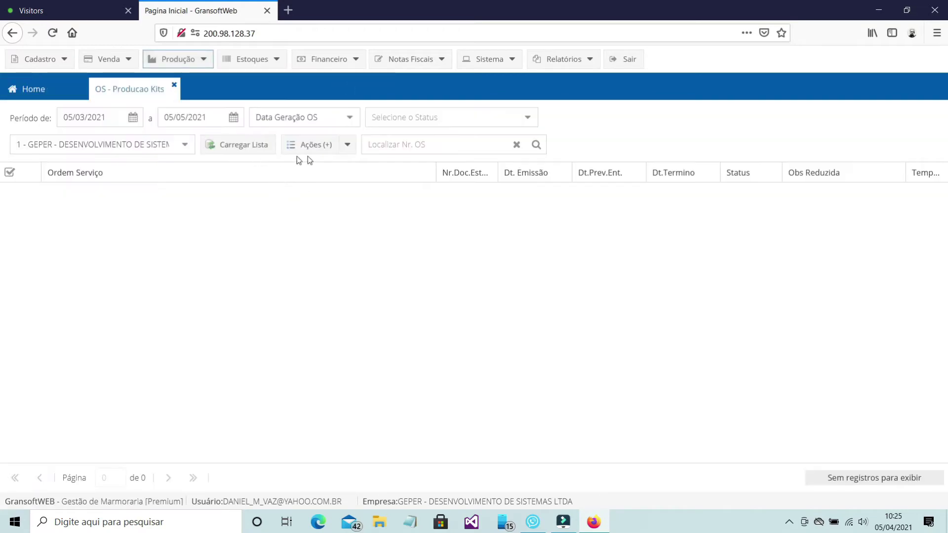
{"action": "left_click", "coordinate": [348, 146]}
{"action": "left_click", "coordinate": [364, 186]}
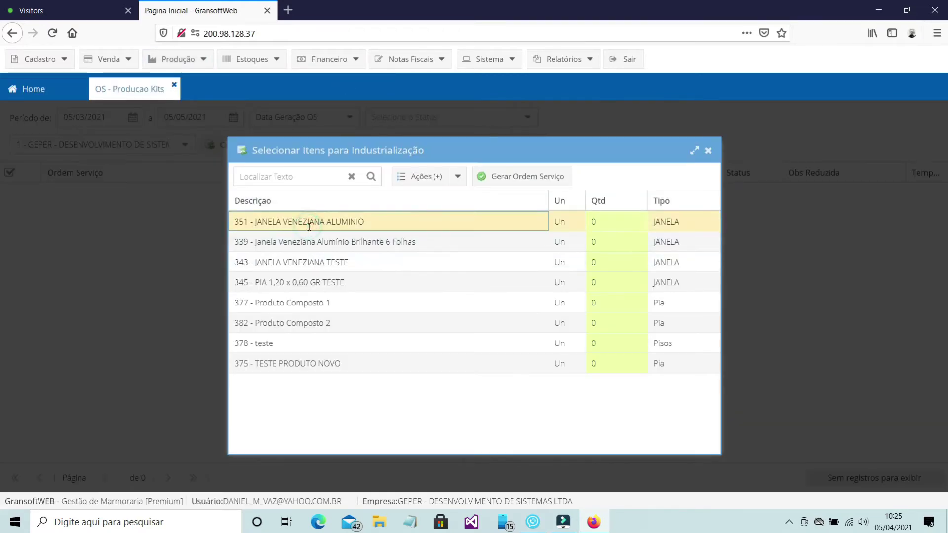
{"action": "left_click", "coordinate": [307, 242]}
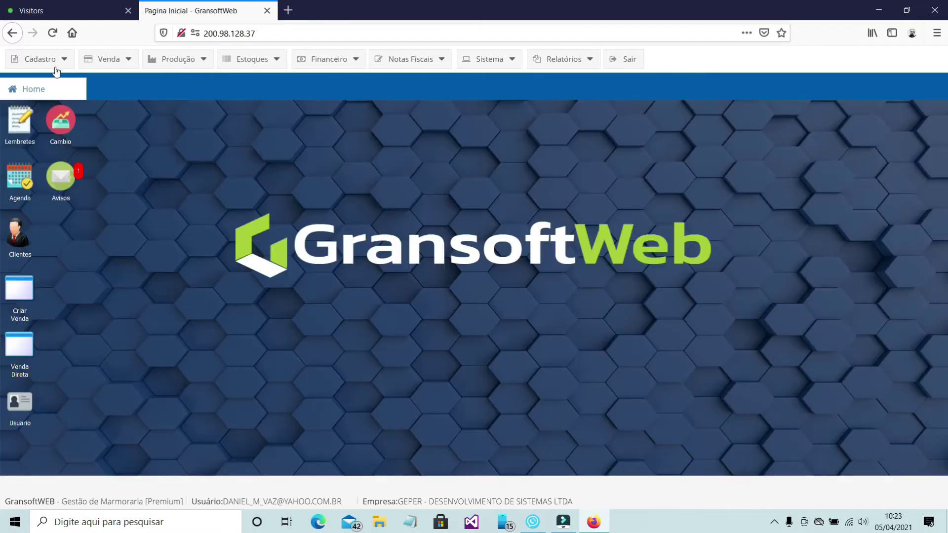
{"action": "left_click", "coordinate": [39, 59]}
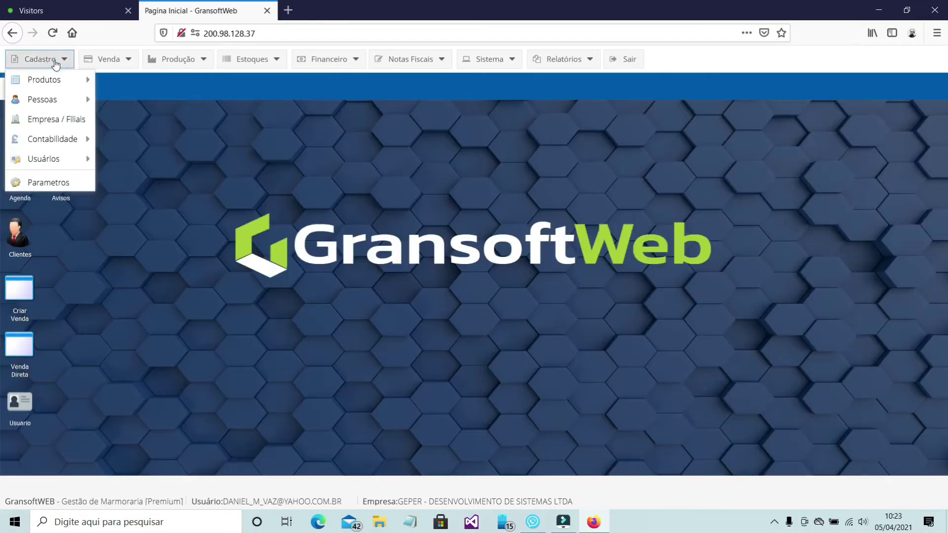
Step: Open composite product 339 from Produtos Compostos and view its Composição tab
{"action": "mouse_move", "coordinate": [45, 79]}
{"action": "mouse_move", "coordinate": [149, 82]}
{"action": "left_click", "coordinate": [296, 120]}
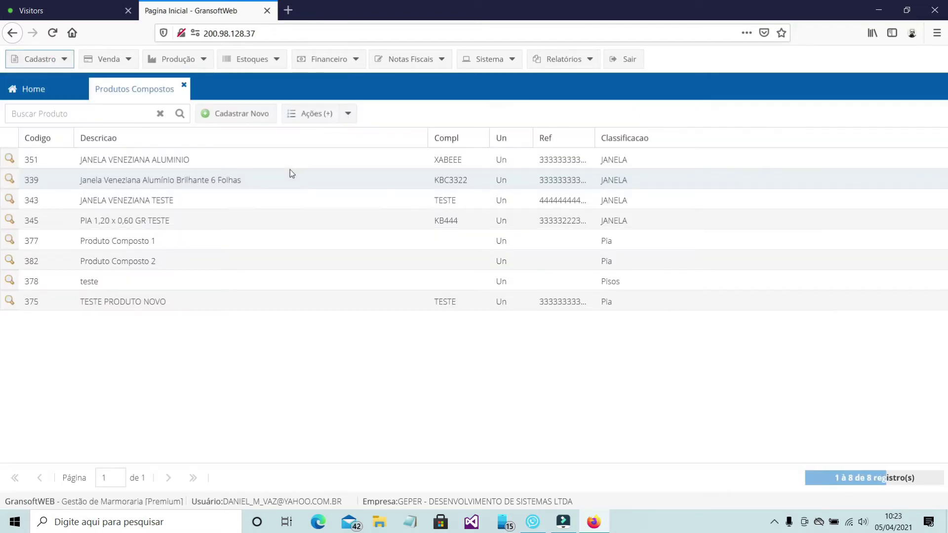
{"action": "left_click", "coordinate": [11, 179]}
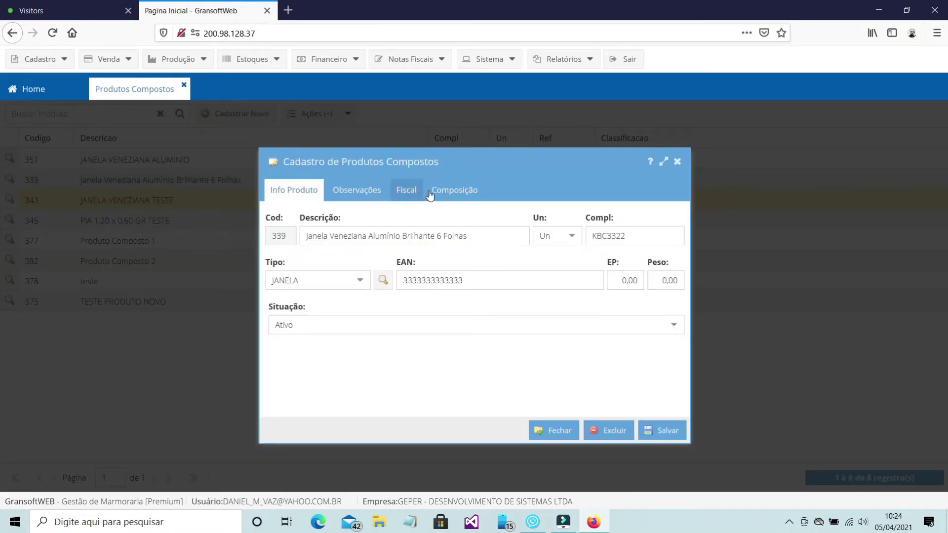
{"action": "left_click", "coordinate": [451, 195]}
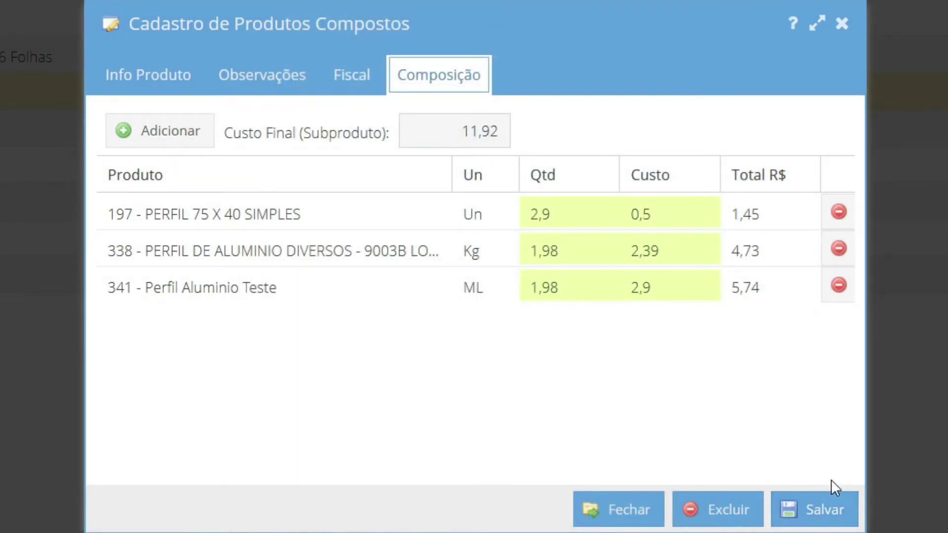
Step: Save the three-profile composition with final cost 11,92, then close the record and list
{"action": "left_click", "coordinate": [810, 511]}
{"action": "left_click", "coordinate": [487, 326]}
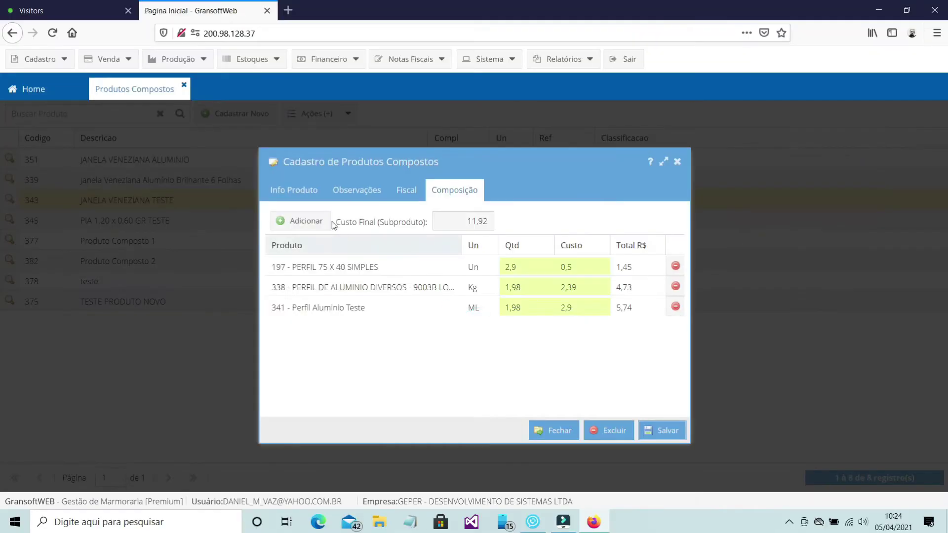
{"action": "left_click", "coordinate": [301, 192]}
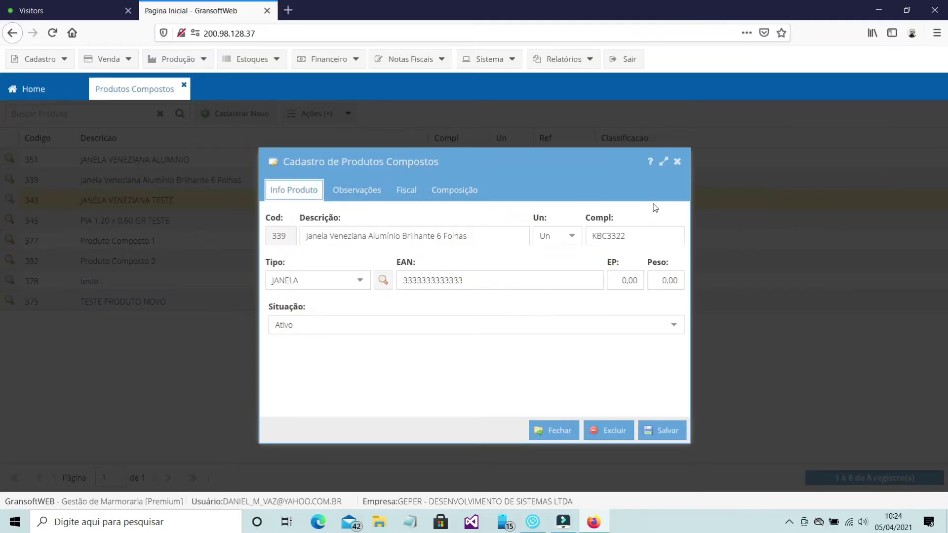
{"action": "left_click", "coordinate": [677, 162]}
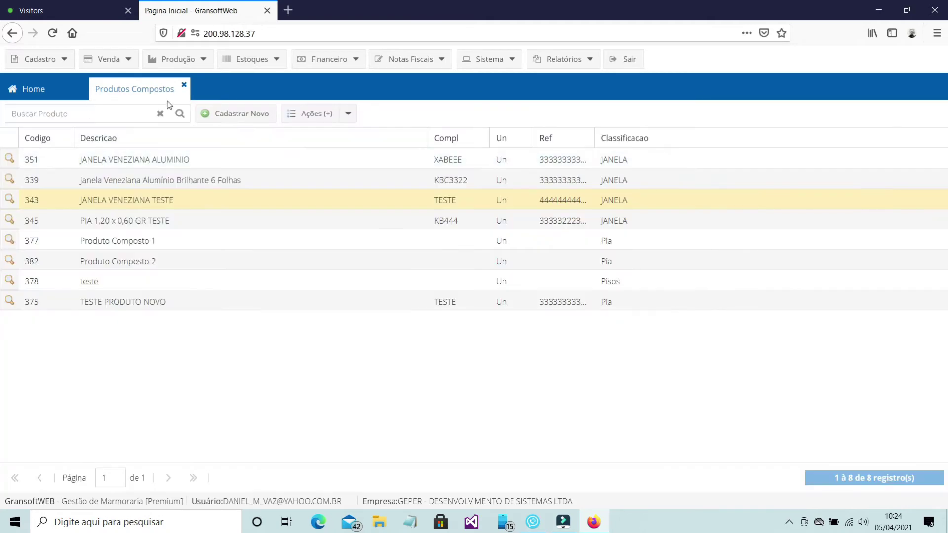
{"action": "left_click", "coordinate": [184, 85]}
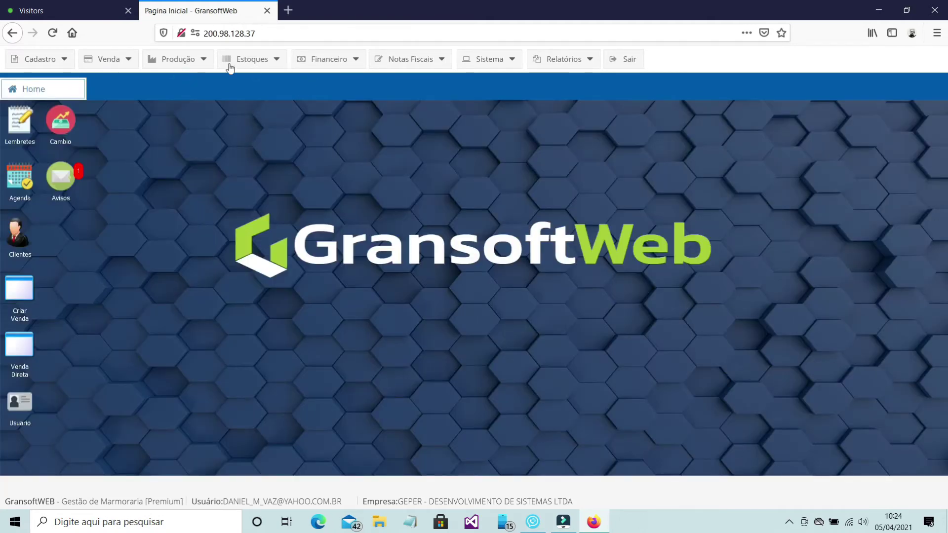
Step: Start a new kit production service order and select item 339
{"action": "left_click", "coordinate": [186, 59]}
{"action": "mouse_move", "coordinate": [193, 80]}
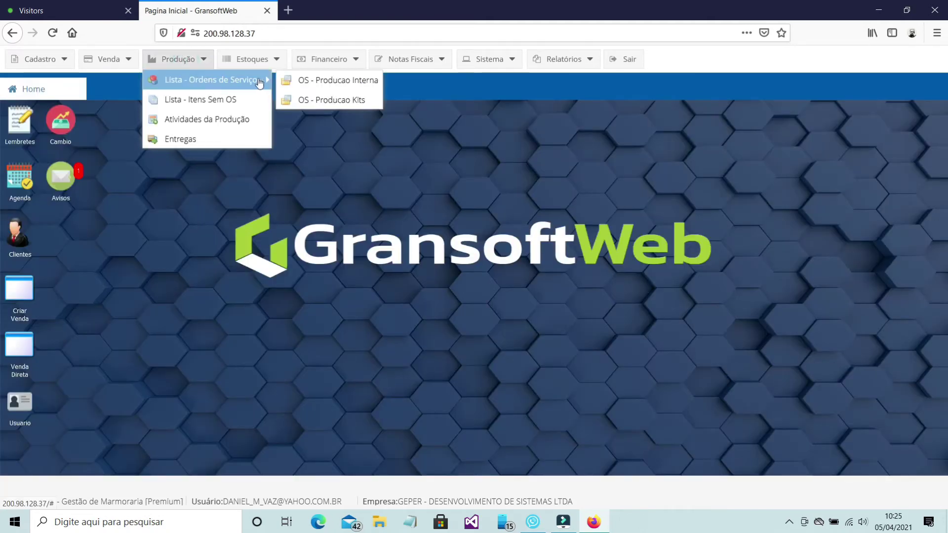
{"action": "left_click", "coordinate": [346, 100]}
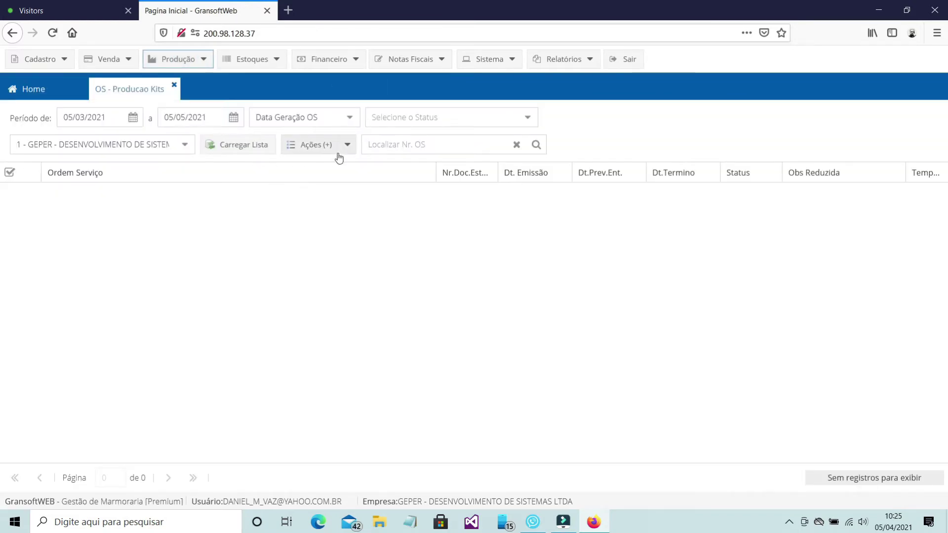
{"action": "left_click", "coordinate": [345, 144]}
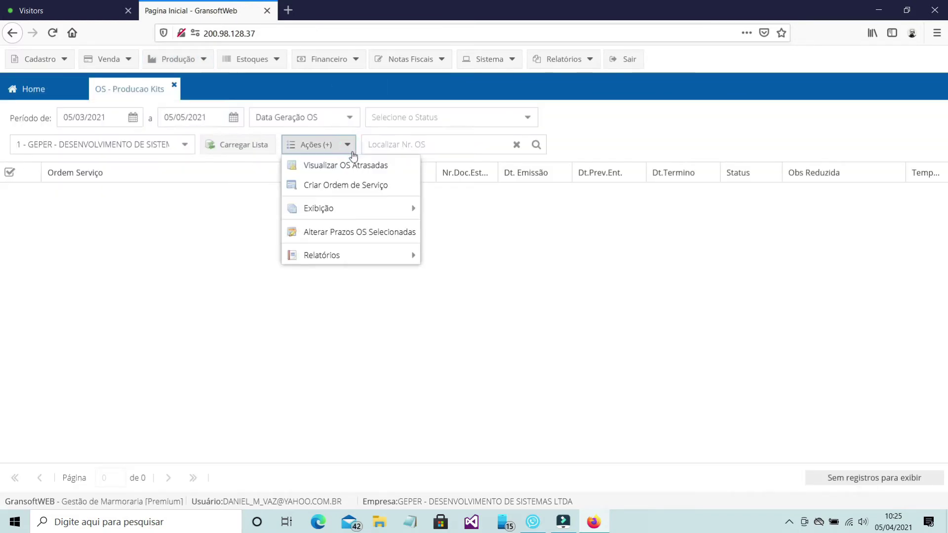
{"action": "left_click", "coordinate": [365, 185]}
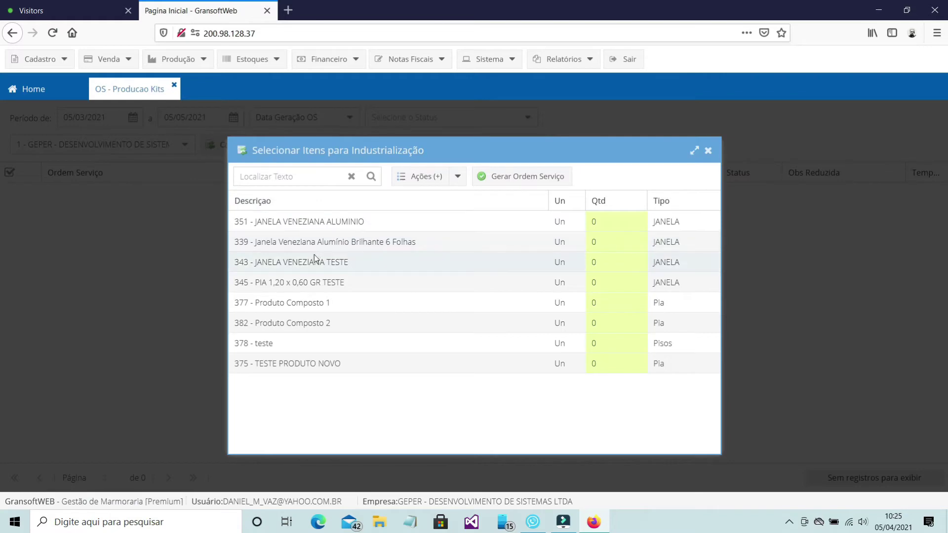
{"action": "left_click", "coordinate": [307, 245]}
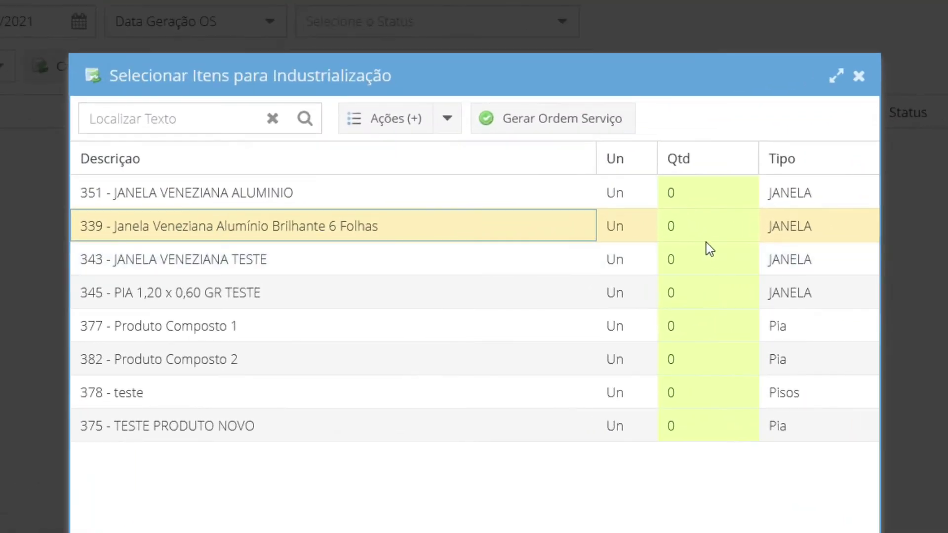
Step: Set item 339's quantity to 10 and generate the service order
{"action": "left_click", "coordinate": [609, 242]}
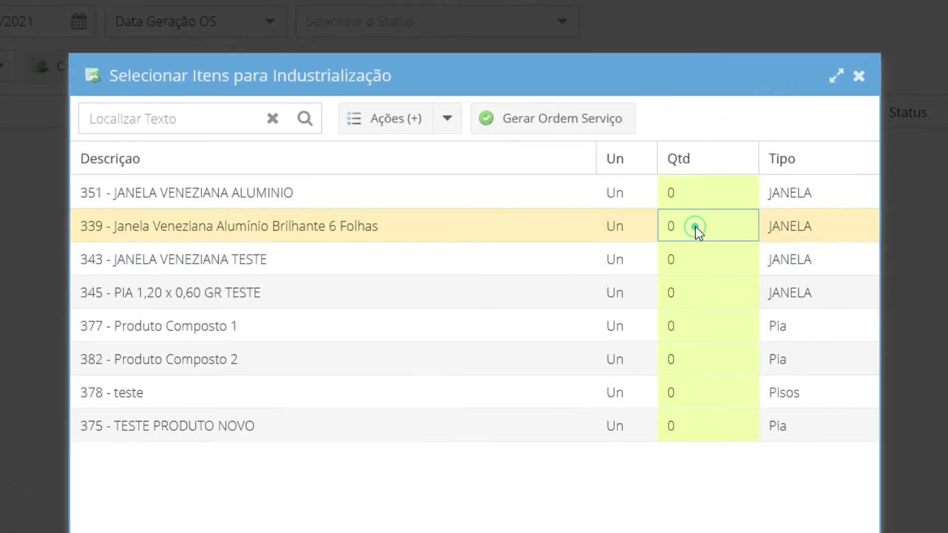
{"action": "double_click", "coordinate": [695, 226]}
{"action": "type", "text": "1"}
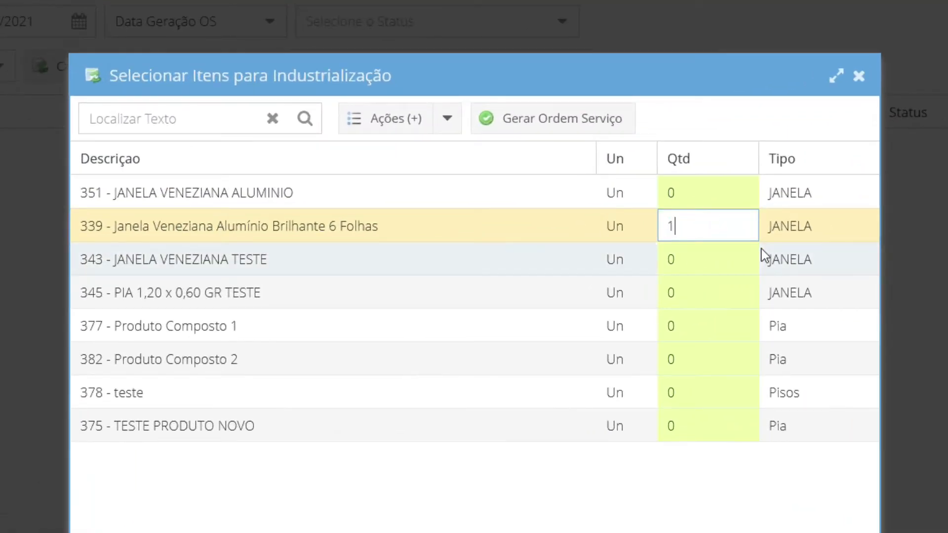
{"action": "type", "text": "0"}
{"action": "key", "text": "Return"}
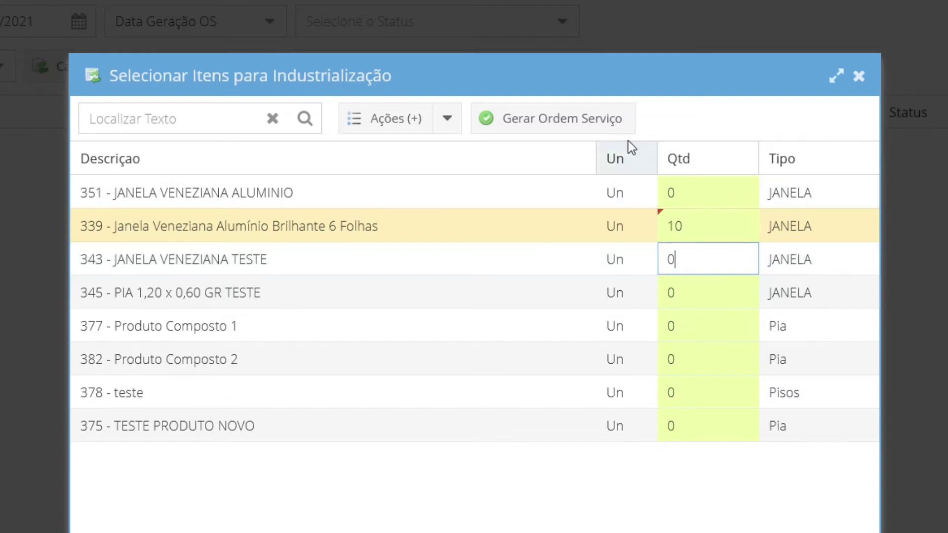
{"action": "left_click", "coordinate": [597, 124]}
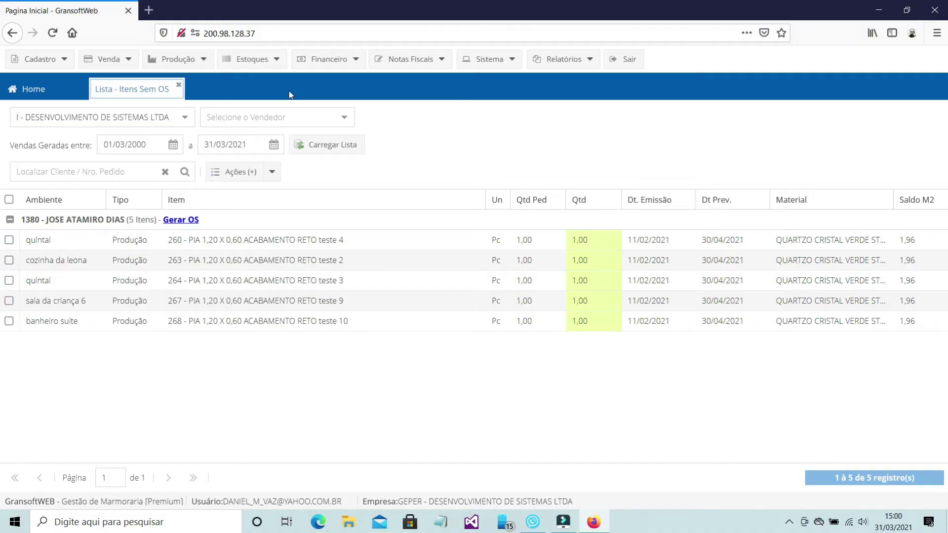
Step: Open OS - Producao Interna and change the start date to 01/01/2000
{"action": "left_click", "coordinate": [176, 60]}
{"action": "mouse_move", "coordinate": [256, 80]}
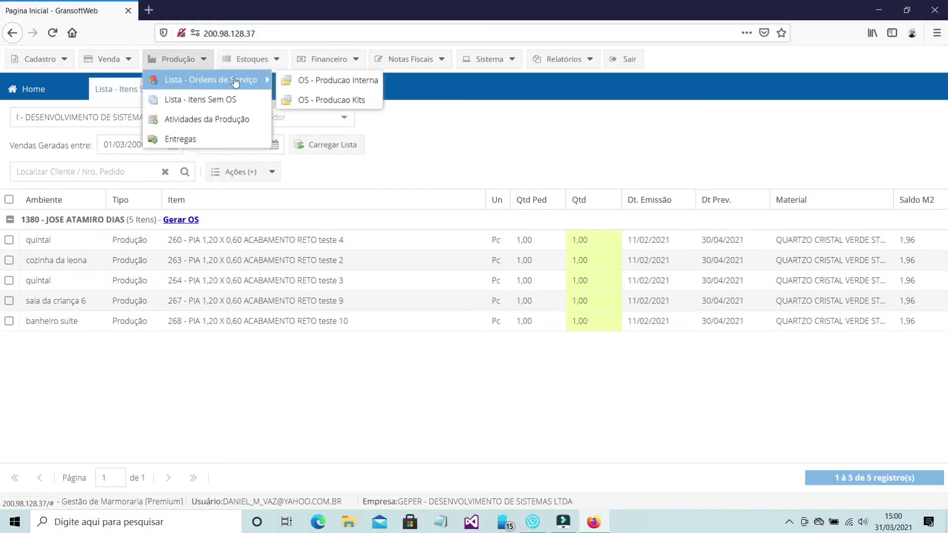
{"action": "left_click", "coordinate": [314, 80]}
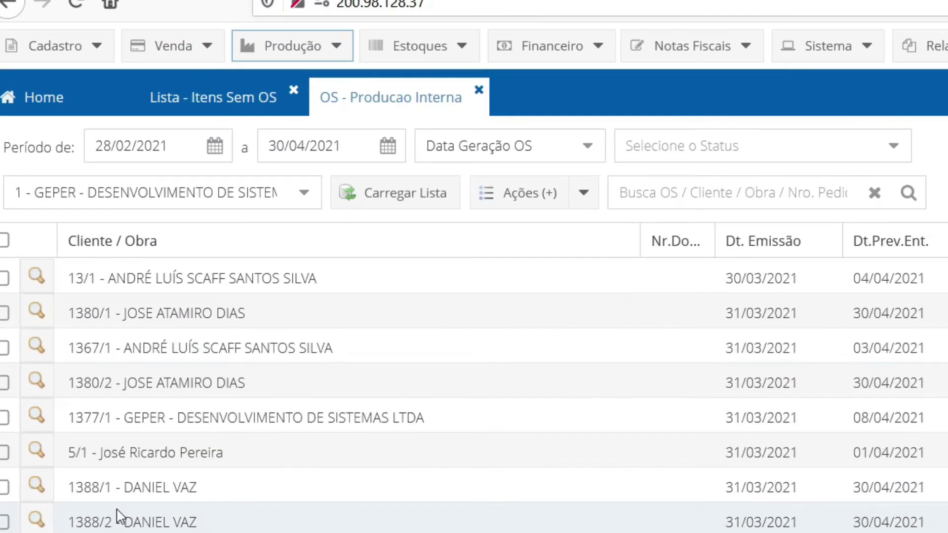
{"action": "left_click_drag", "start_coordinate": [152, 146], "coordinate": [186, 146]}
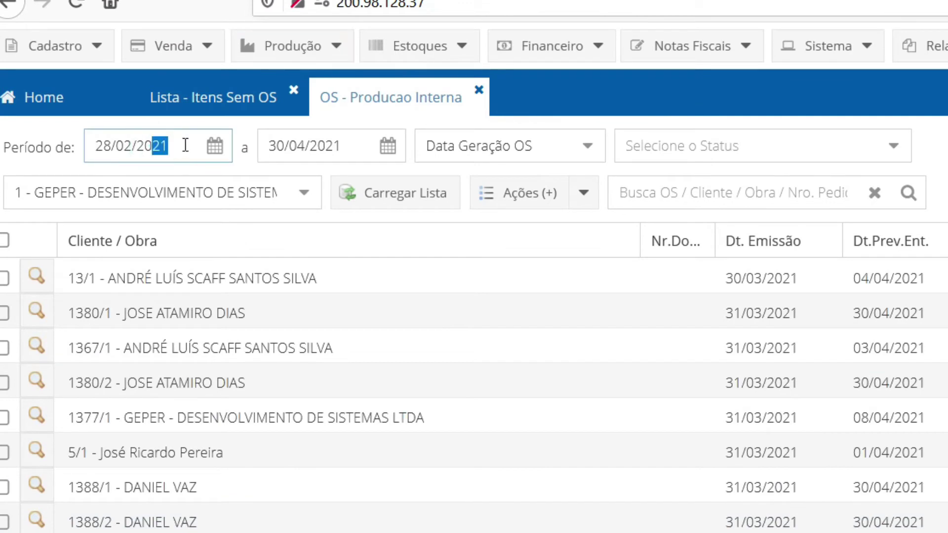
{"action": "type", "text": "00"}
{"action": "key", "text": "Tab"}
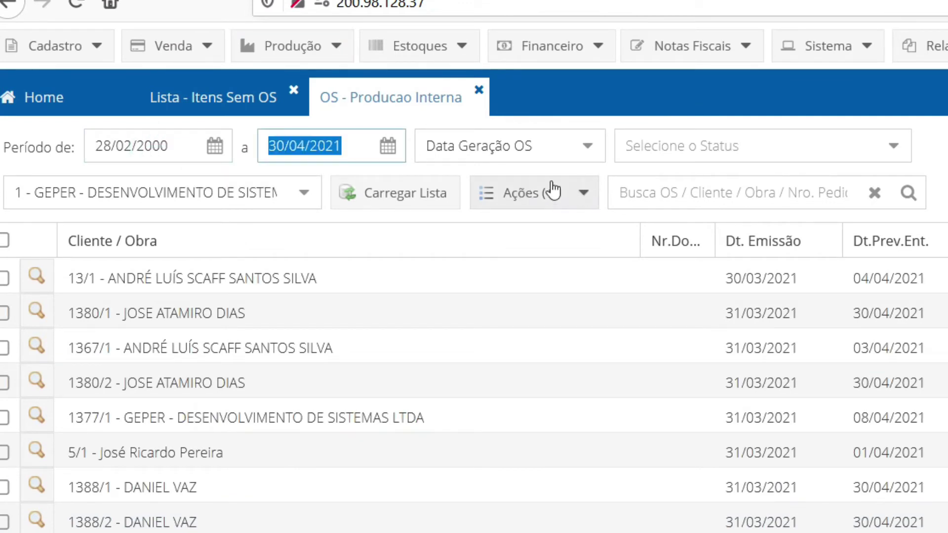
Step: Filter by OS generation date with status Pendente and reload the list
{"action": "left_click", "coordinate": [583, 156]}
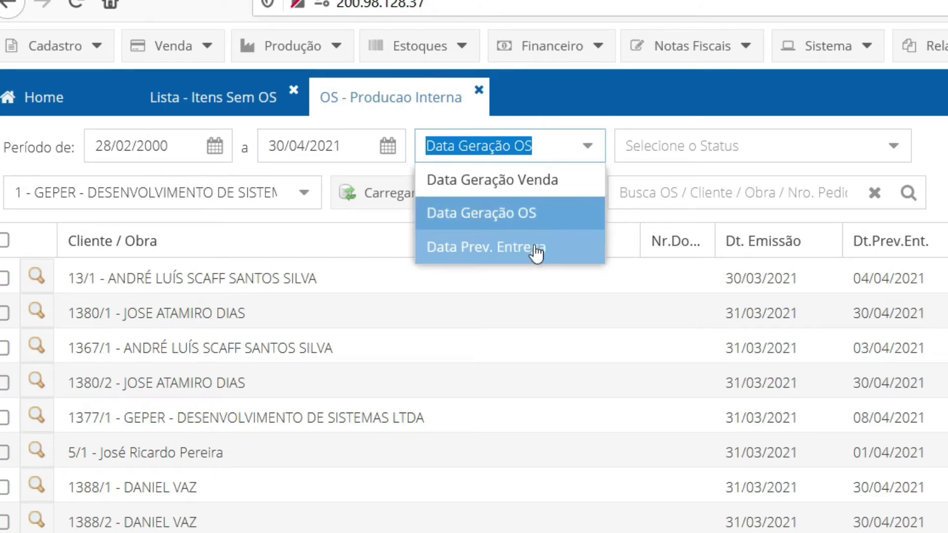
{"action": "left_click", "coordinate": [528, 216]}
{"action": "left_click", "coordinate": [898, 150]}
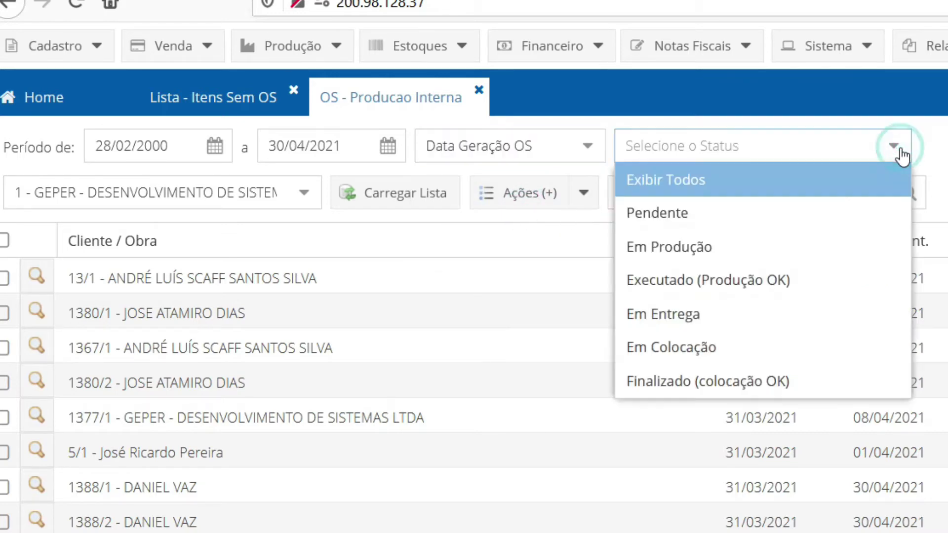
{"action": "left_click", "coordinate": [737, 222]}
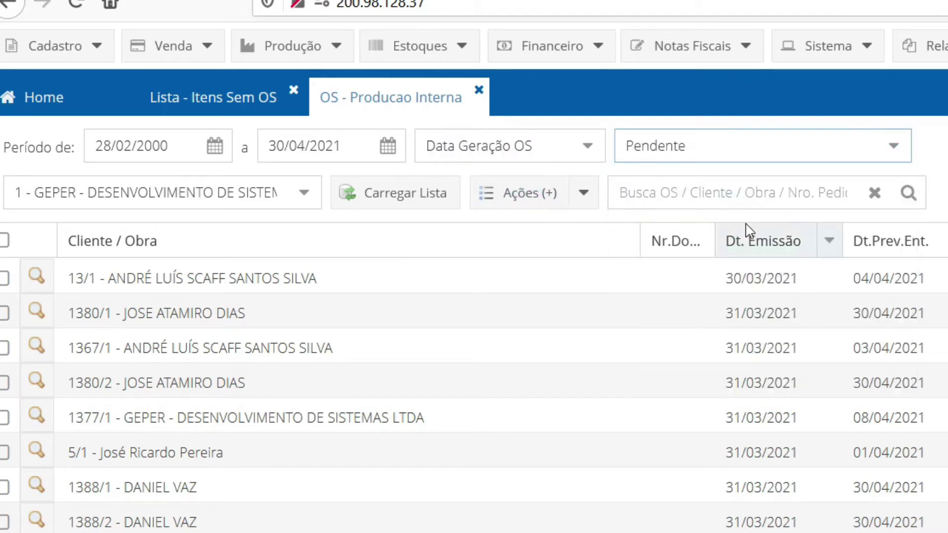
{"action": "left_click", "coordinate": [399, 208]}
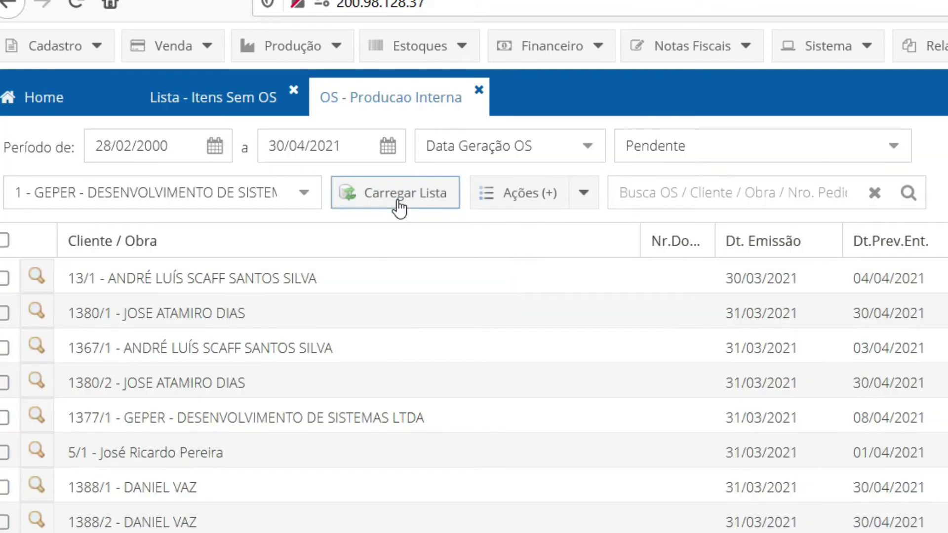
Step: Try searching for '188' and an employee's name, then clear the search and reload
{"action": "left_click", "coordinate": [739, 194]}
{"action": "type", "text": "188"}
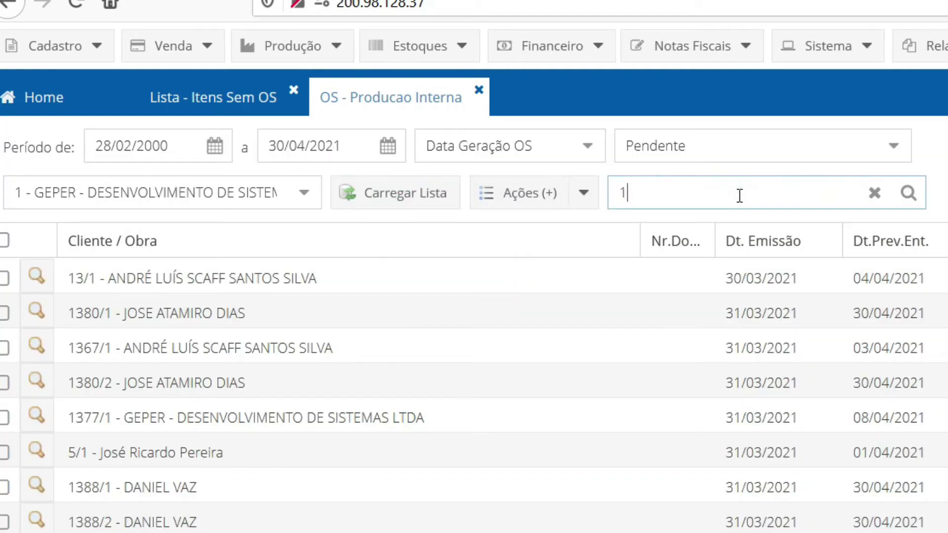
{"action": "key", "text": "BackSpace"}
{"action": "key", "text": "BackSpace"}
{"action": "key", "text": "BackSpace"}
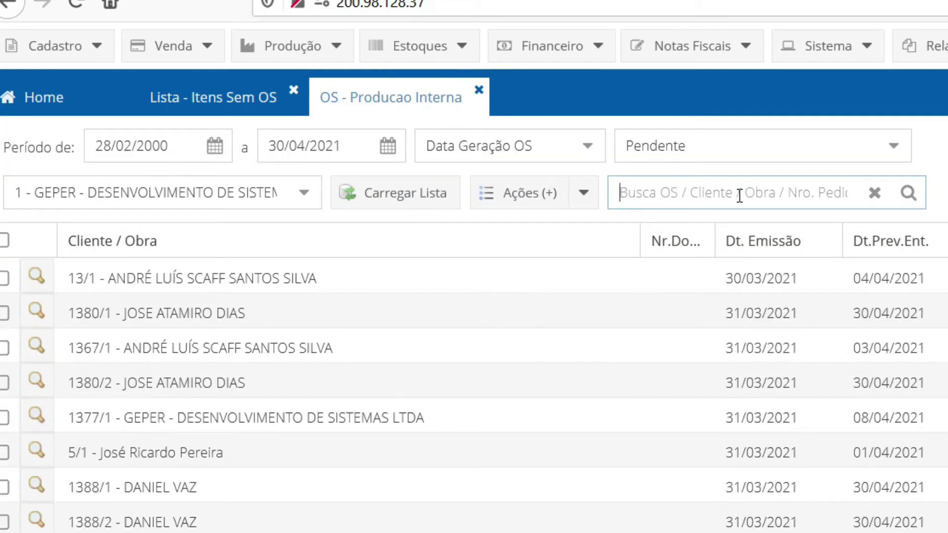
{"action": "type", "text": "daniel"}
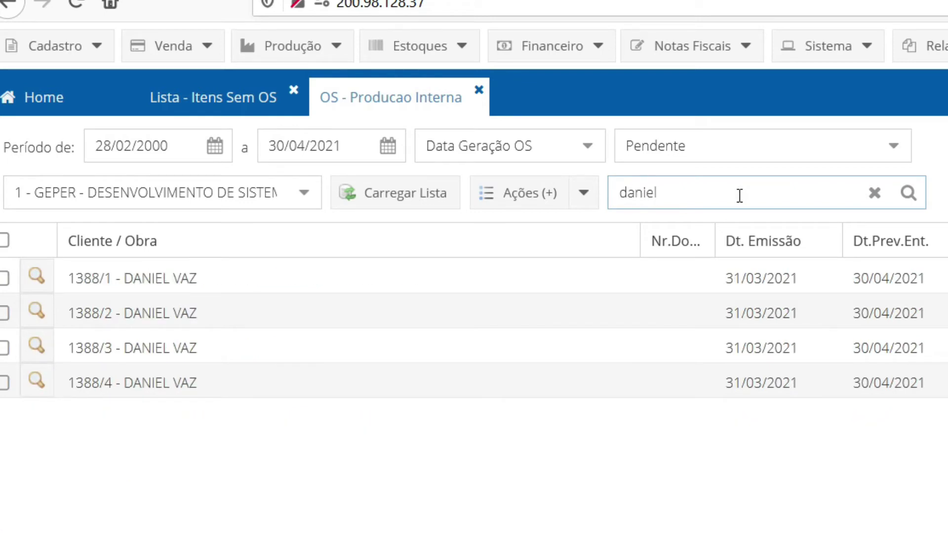
{"action": "key", "text": "BackSpace"}
{"action": "key", "text": "BackSpace"}
{"action": "key", "text": "BackSpace"}
{"action": "key", "text": "BackSpace"}
{"action": "key", "text": "BackSpace"}
{"action": "key", "text": "BackSpace"}
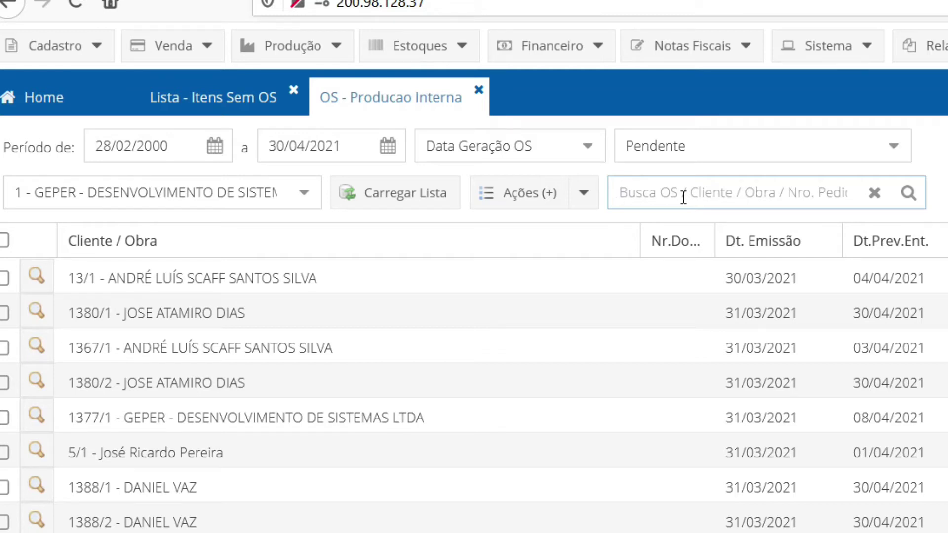
{"action": "left_click", "coordinate": [397, 201]}
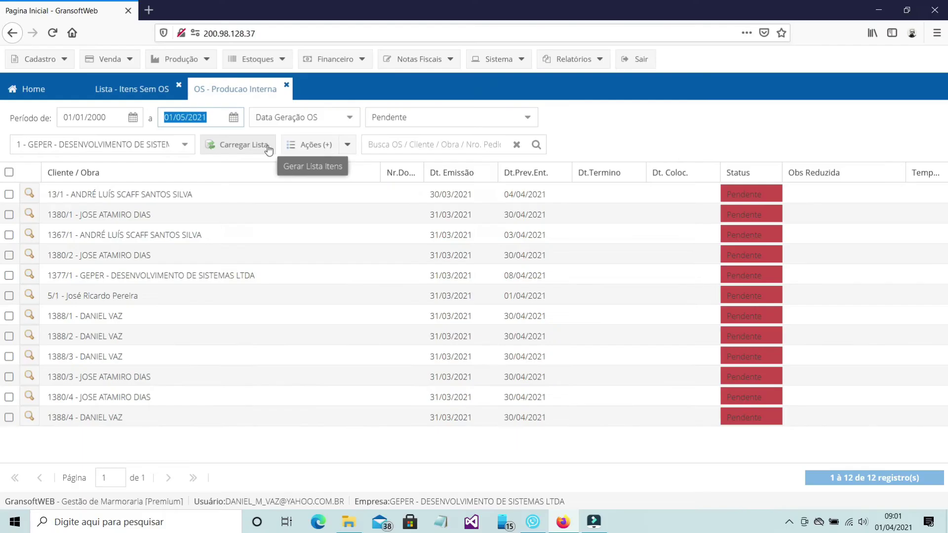
Step: Reload the order list and open the details of service order 13/1
{"action": "left_click", "coordinate": [268, 148]}
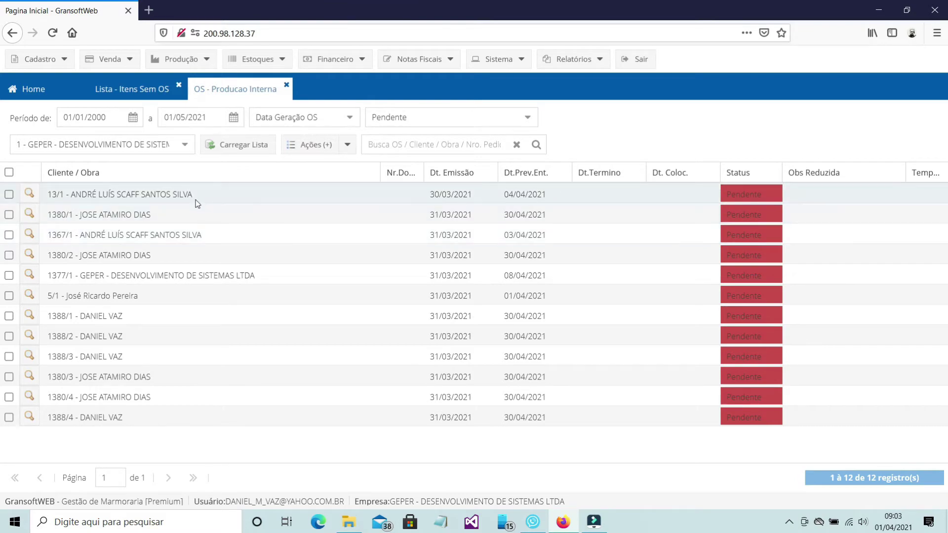
{"action": "left_click", "coordinate": [35, 195]}
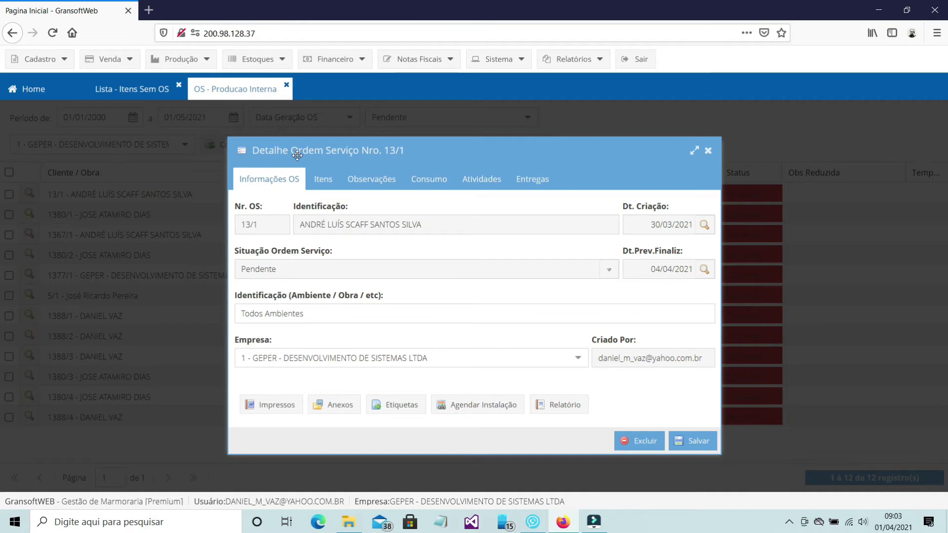
Step: Inspect the 60 - BANCADA item's full detail and measurements in order 13/1
{"action": "left_click", "coordinate": [324, 180]}
{"action": "left_click", "coordinate": [313, 255]}
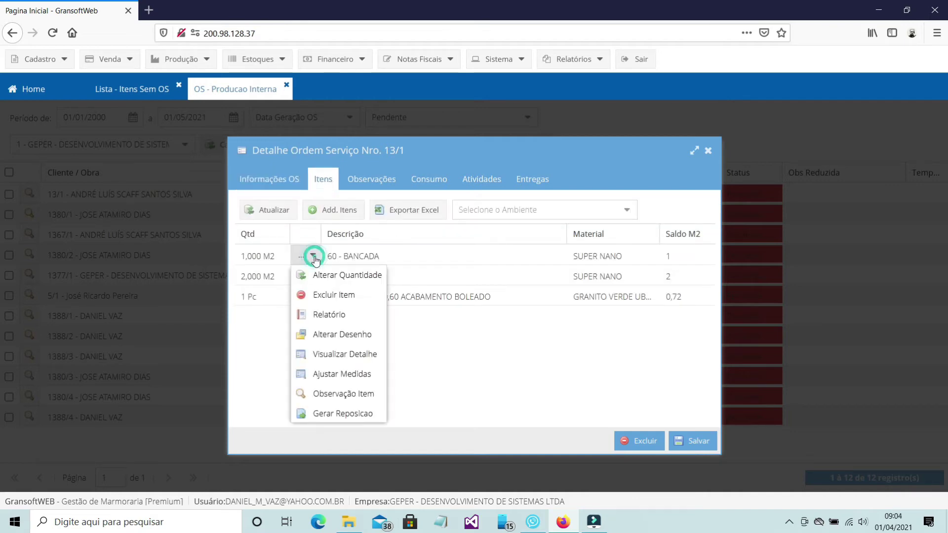
{"action": "left_click", "coordinate": [327, 354]}
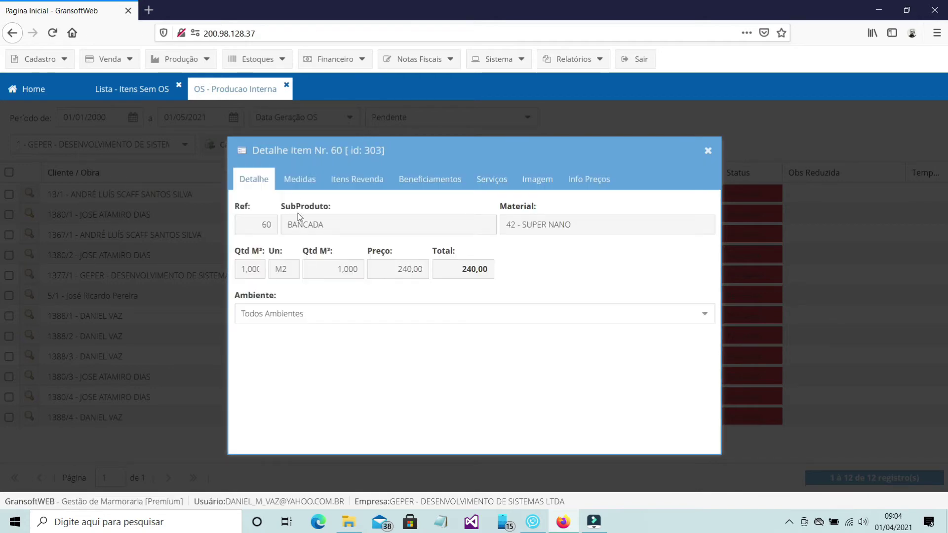
{"action": "left_click", "coordinate": [302, 181]}
{"action": "left_click", "coordinate": [708, 150]}
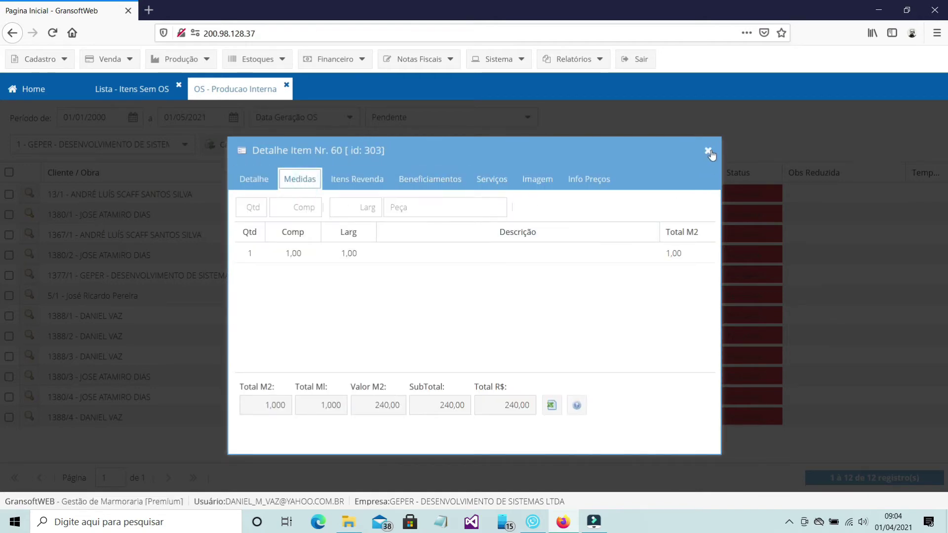
Step: Review order 13/1's observations, items and material consumption
{"action": "left_click", "coordinate": [362, 183]}
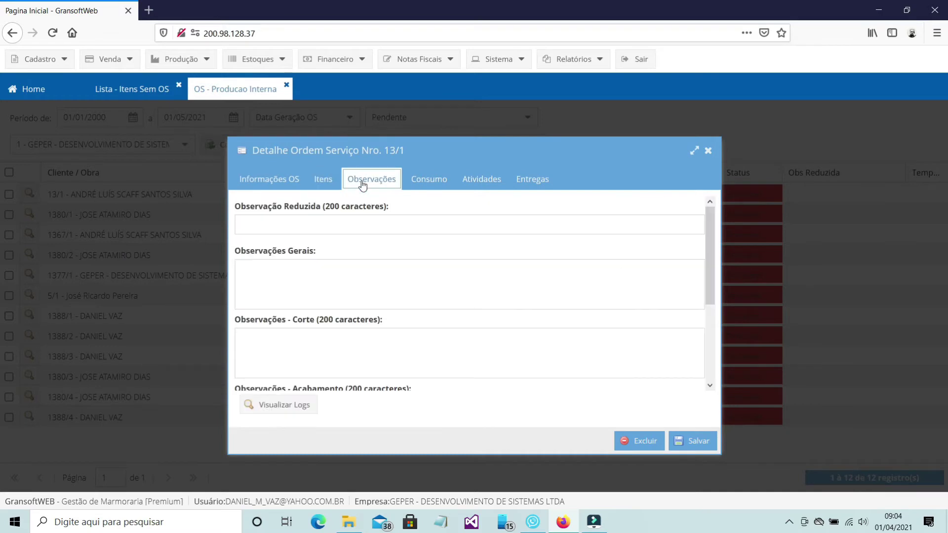
{"action": "left_click_drag", "start_coordinate": [708, 260], "coordinate": [707, 237]}
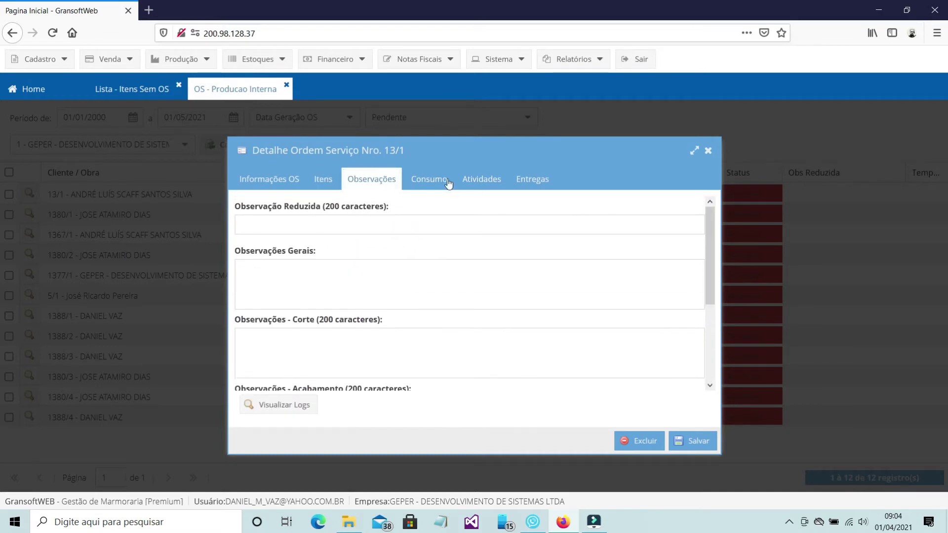
{"action": "left_click", "coordinate": [419, 178]}
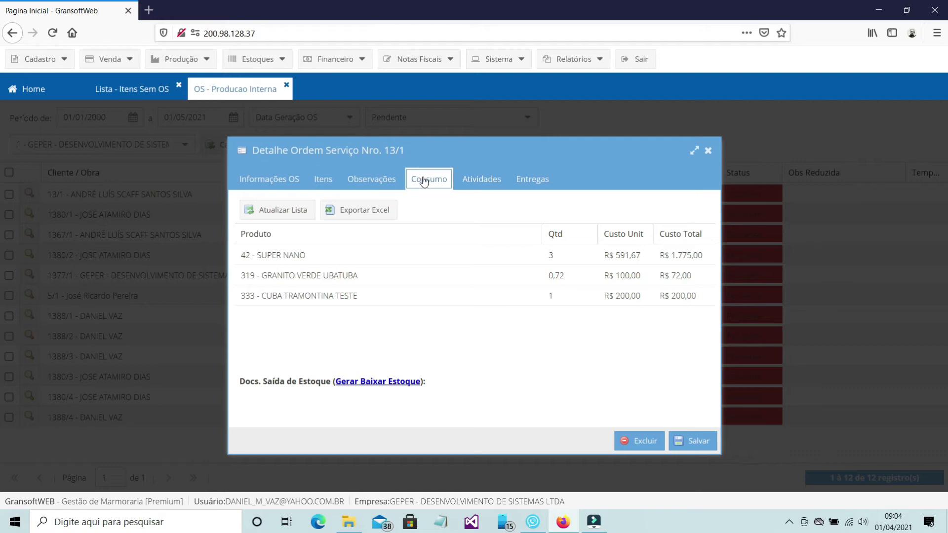
{"action": "left_click", "coordinate": [329, 184]}
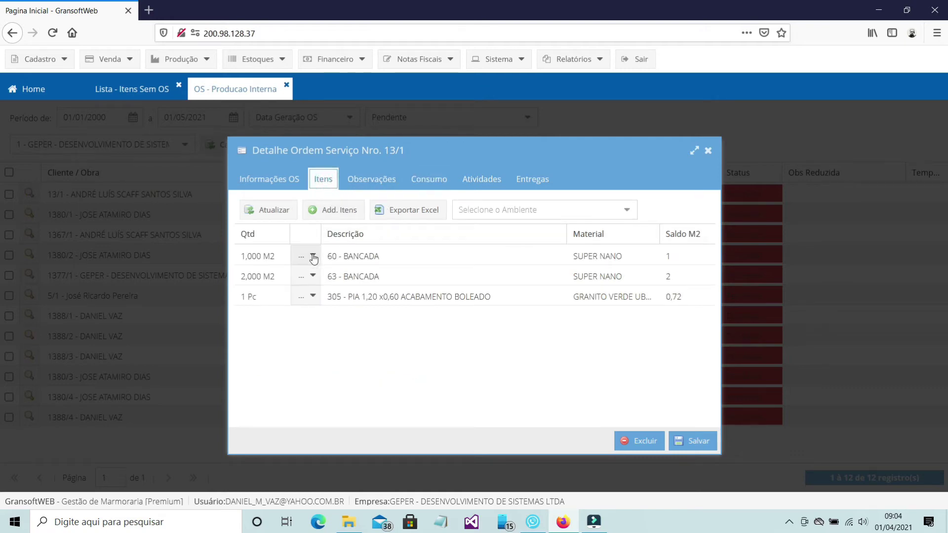
{"action": "left_click", "coordinate": [431, 186]}
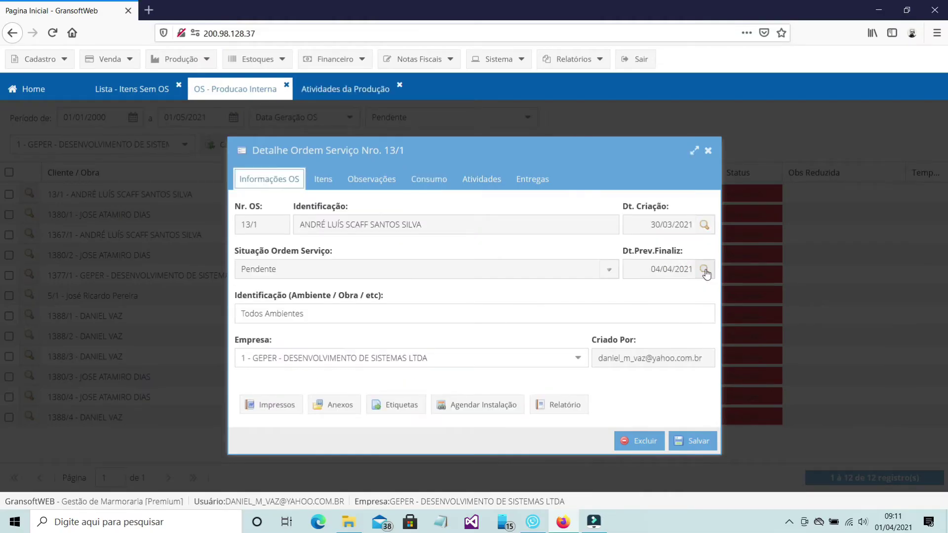
Step: Change order 13/1's forecast completion date to 02/04/2021
{"action": "left_click", "coordinate": [704, 270]}
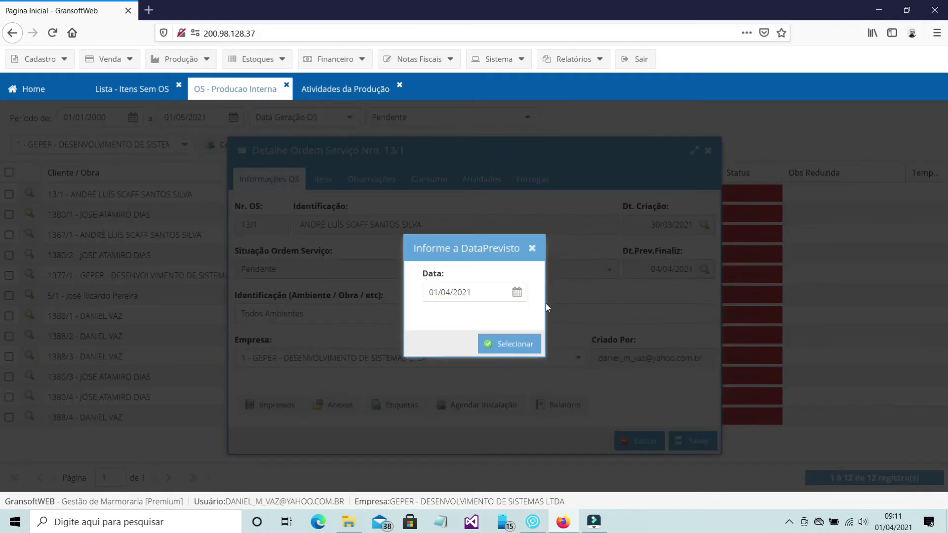
{"action": "left_click", "coordinate": [516, 293]}
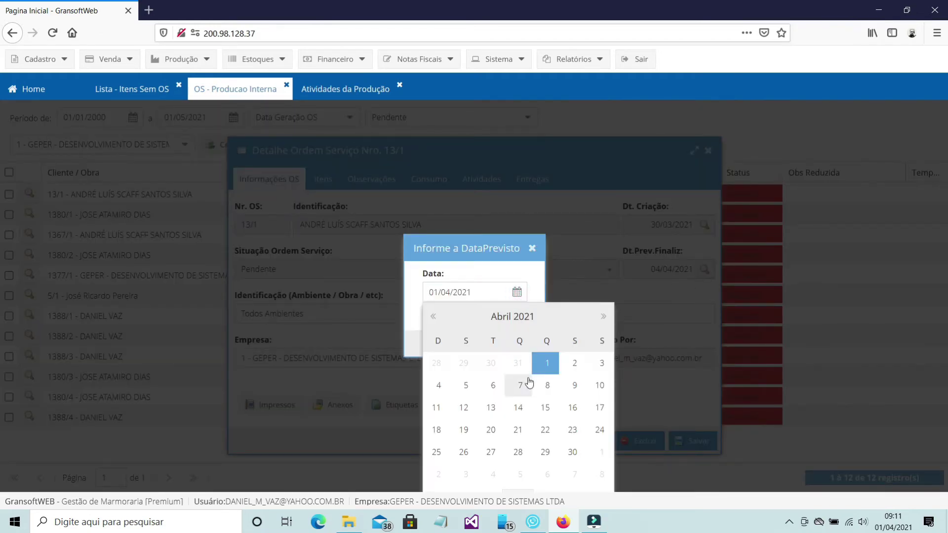
{"action": "left_click", "coordinate": [574, 365]}
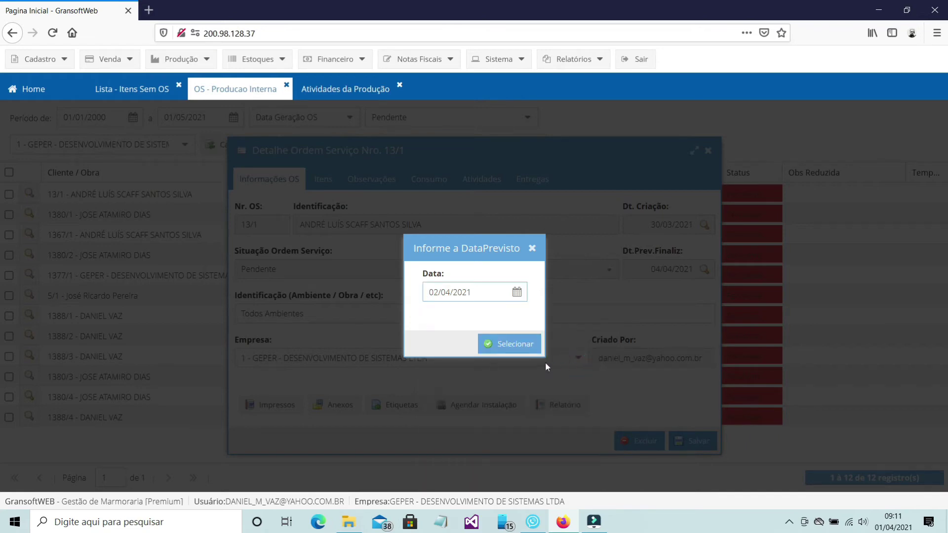
{"action": "left_click", "coordinate": [515, 345]}
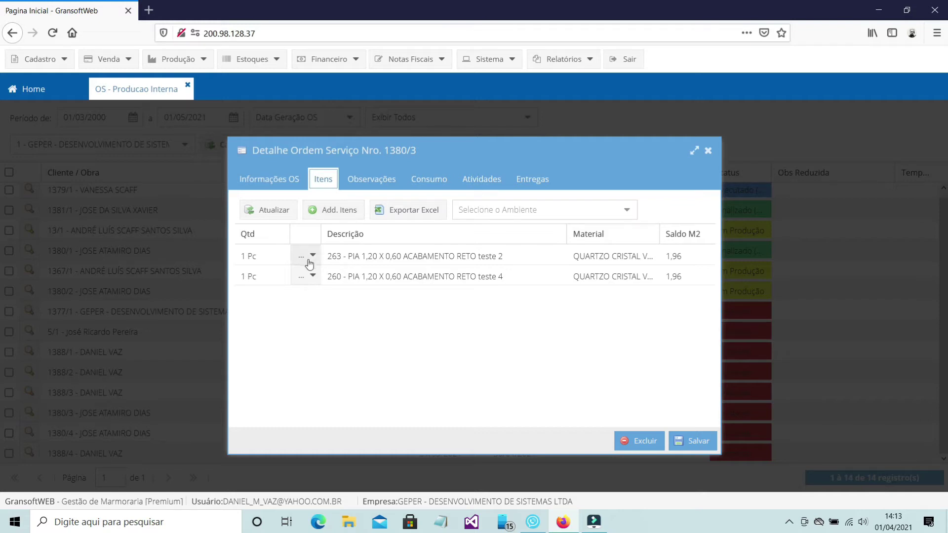
Step: Open PIA item 263's measurement check and correct the first saia piece's length and width
{"action": "left_click", "coordinate": [312, 255]}
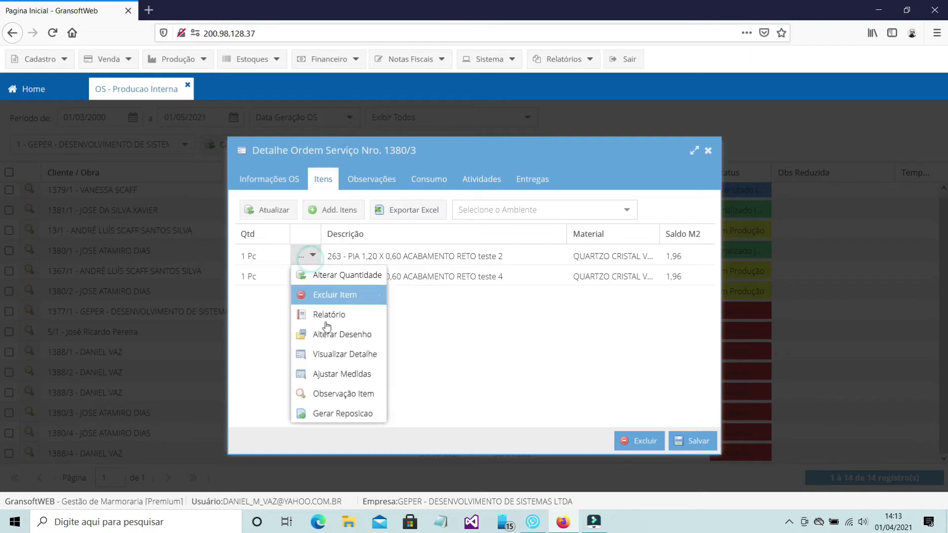
{"action": "left_click", "coordinate": [348, 374]}
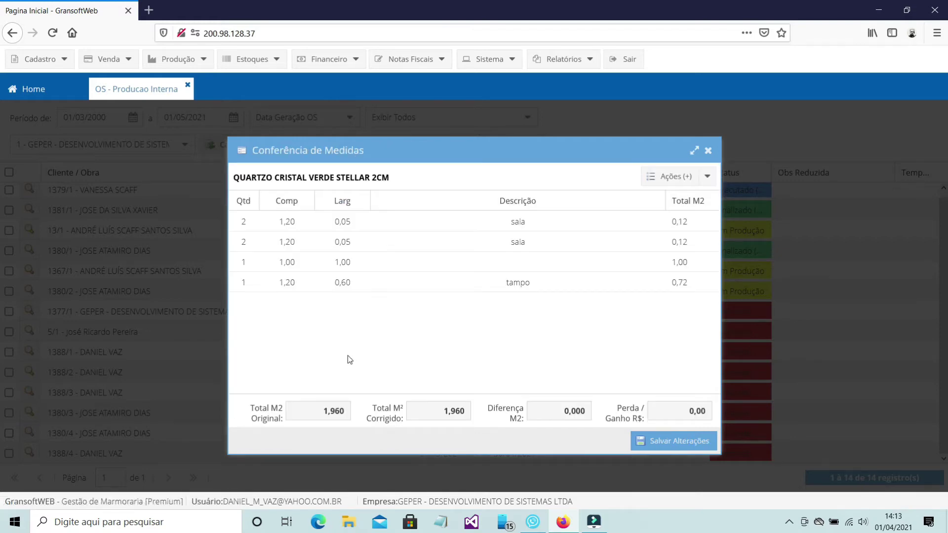
{"action": "left_click", "coordinate": [289, 217]}
{"action": "key", "text": "BackSpace"}
{"action": "type", "text": "2"}
{"action": "left_click", "coordinate": [346, 226]}
{"action": "key", "text": "BackSpace"}
{"action": "type", "text": "6"}
Step: Correct the second saia piece's length and width the same way
{"action": "left_click", "coordinate": [297, 242]}
{"action": "key", "text": "BackSpace"}
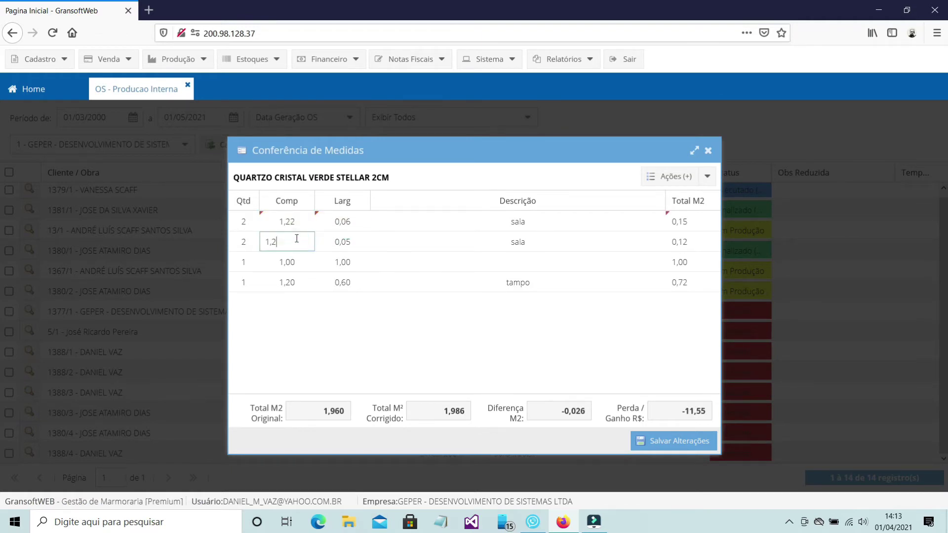
{"action": "type", "text": "2"}
{"action": "left_click", "coordinate": [349, 242]}
{"action": "key", "text": "BackSpace"}
{"action": "type", "text": "6"}
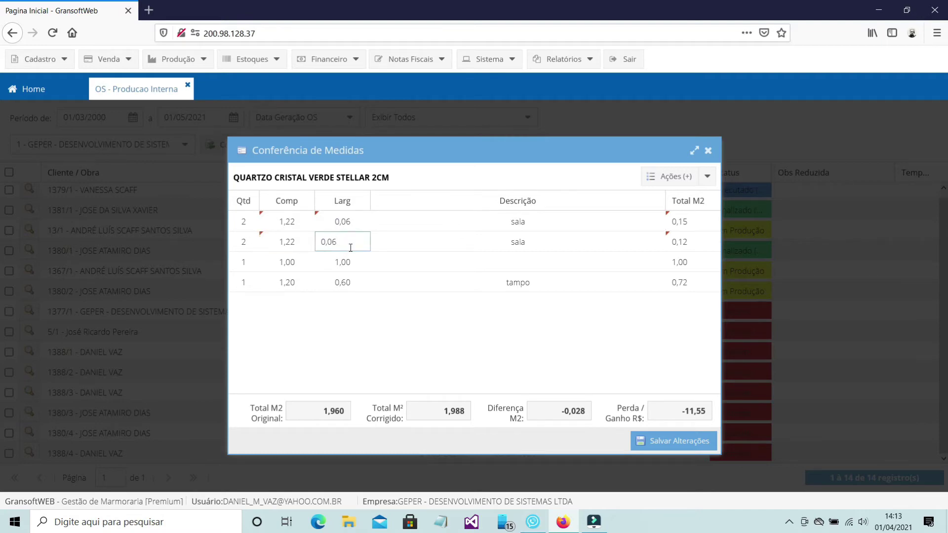
{"action": "left_click", "coordinate": [356, 263]}
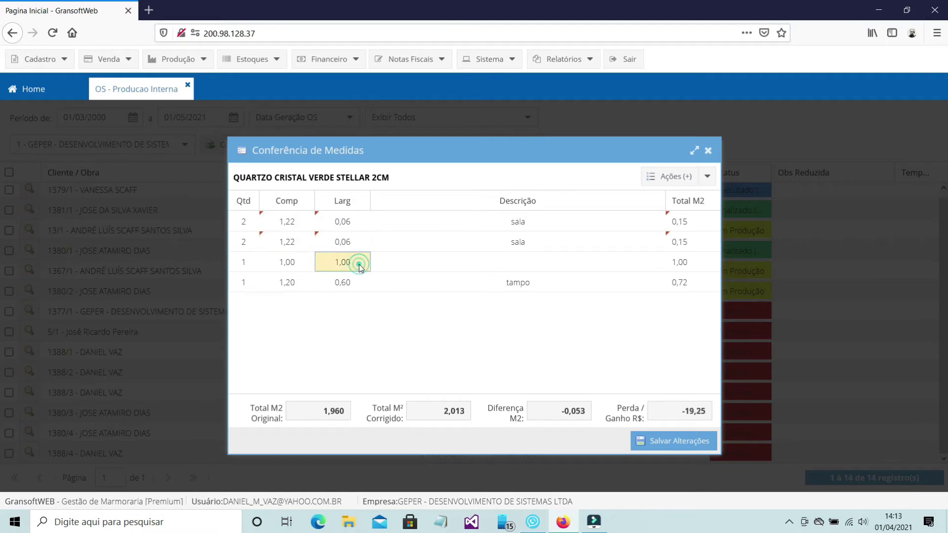
Step: Review totals (1,960 vs 2,013 m², difference -0,053, loss -19,25) and save the corrections
{"action": "left_click", "coordinate": [318, 413]}
{"action": "left_click", "coordinate": [436, 412]}
{"action": "left_click", "coordinate": [547, 411]}
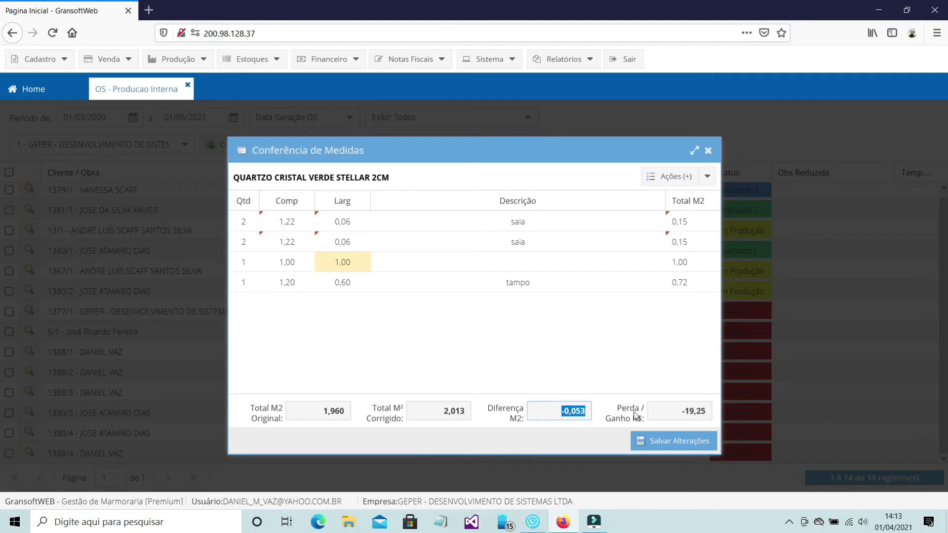
{"action": "left_click", "coordinate": [662, 412]}
{"action": "left_click", "coordinate": [687, 444]}
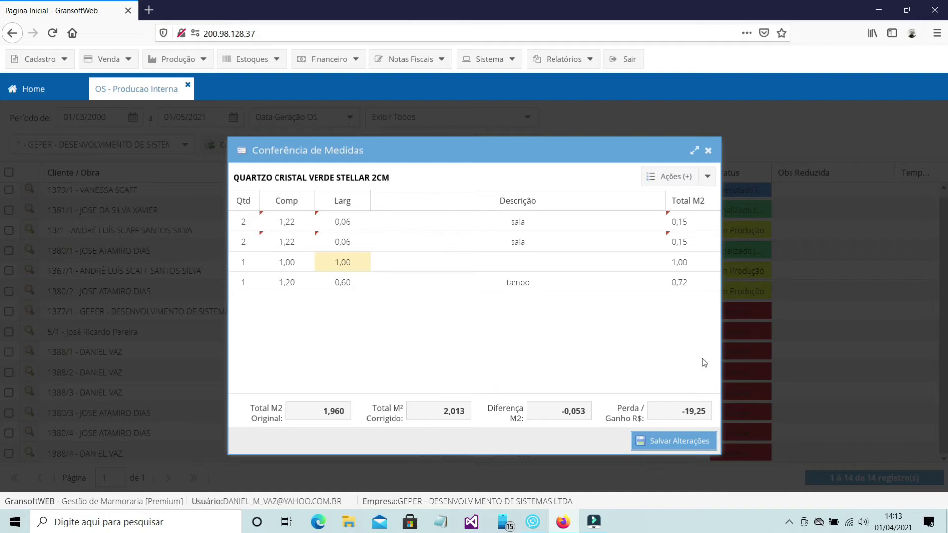
{"action": "left_click", "coordinate": [707, 177]}
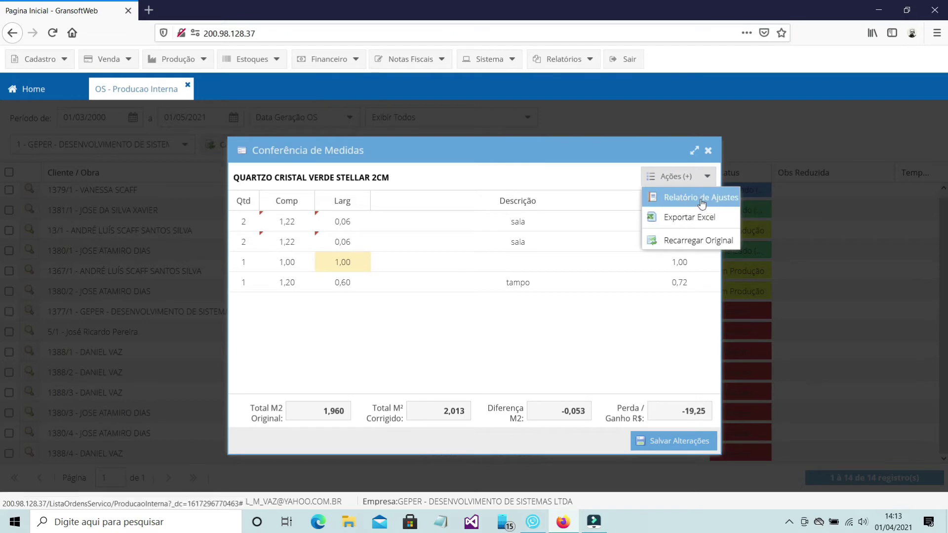
Step: Generate the Relatório de Ajustes and maximize the Divergência de Medidas report
{"action": "left_click", "coordinate": [701, 198]}
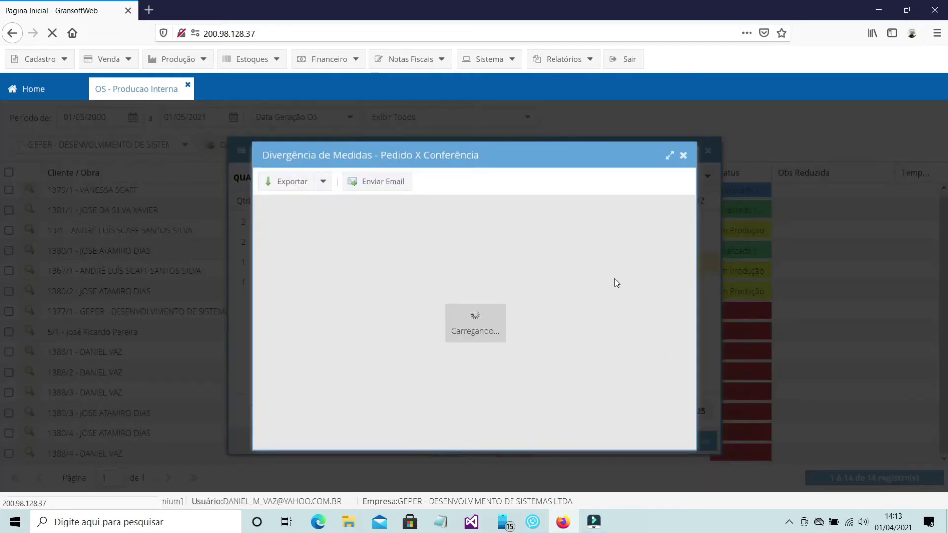
{"action": "left_click", "coordinate": [670, 155]}
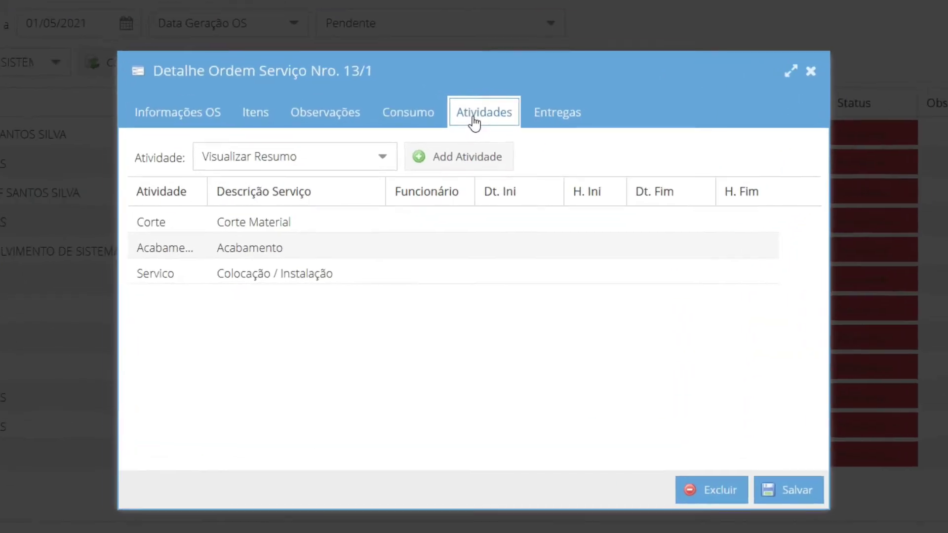
Step: Filter the activity list to Corte, then to Acabamento
{"action": "left_click", "coordinate": [384, 156]}
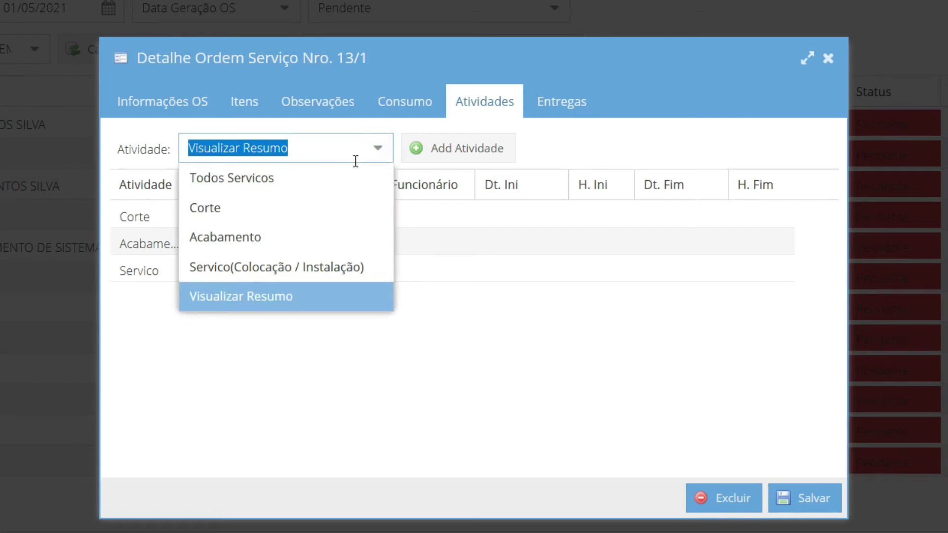
{"action": "left_click", "coordinate": [308, 213]}
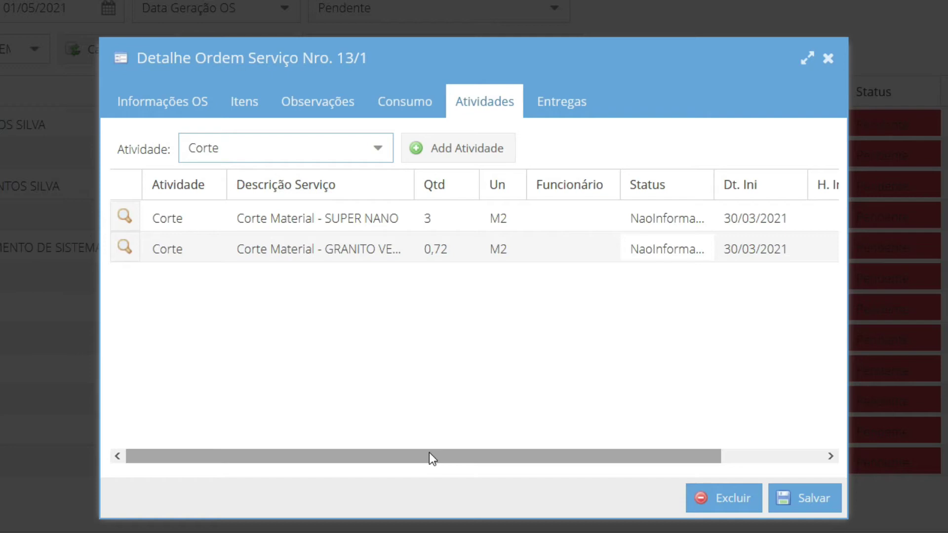
{"action": "left_click", "coordinate": [375, 150]}
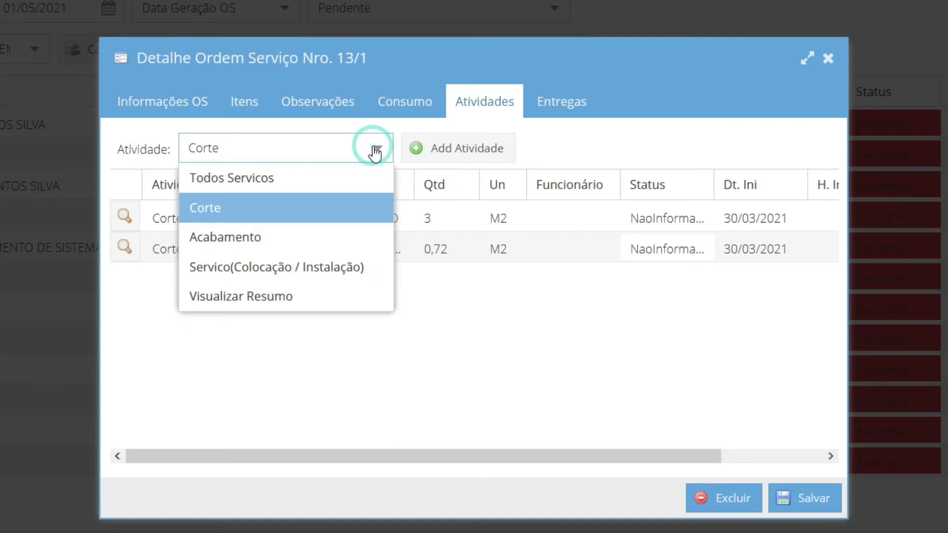
{"action": "left_click", "coordinate": [323, 242]}
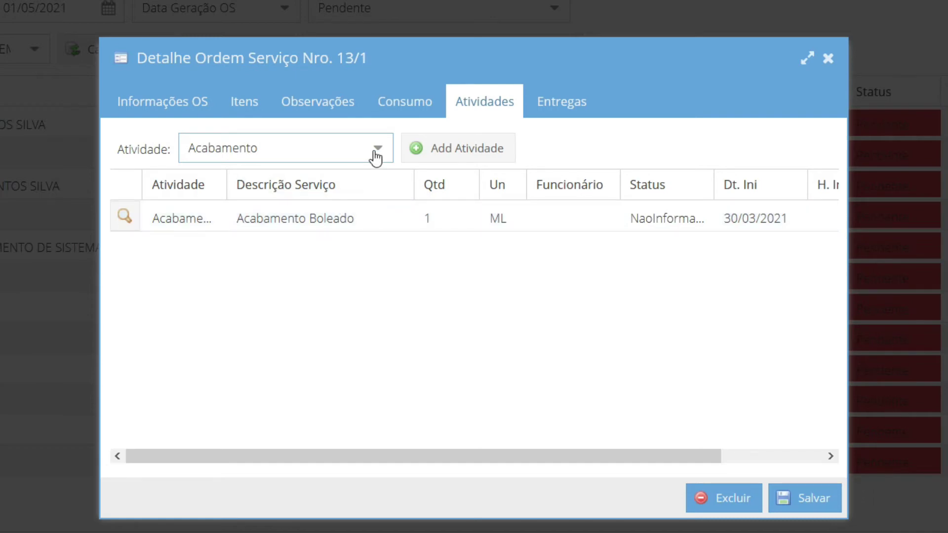
Step: Assign the Acabamento Boleado activity to an employee and set its status to EmProducao
{"action": "left_click", "coordinate": [123, 217]}
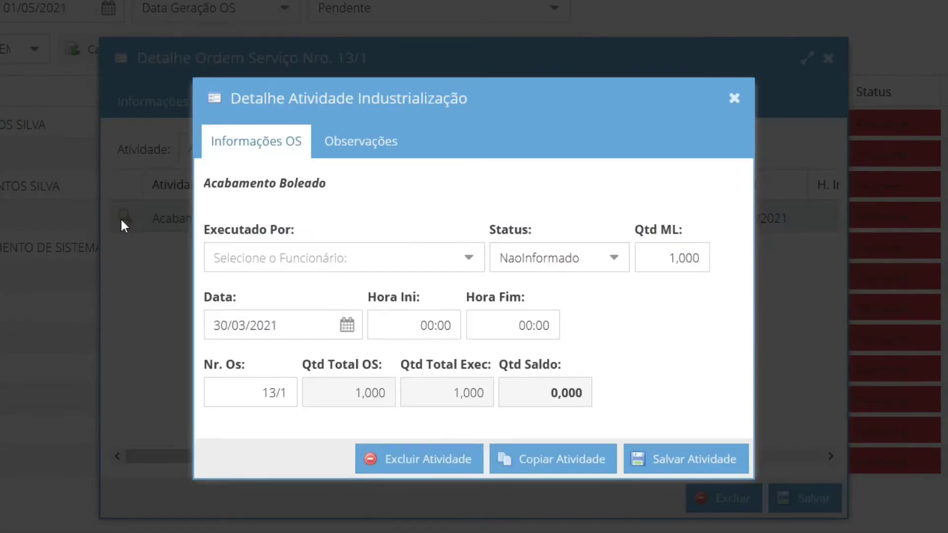
{"action": "left_click", "coordinate": [468, 258]}
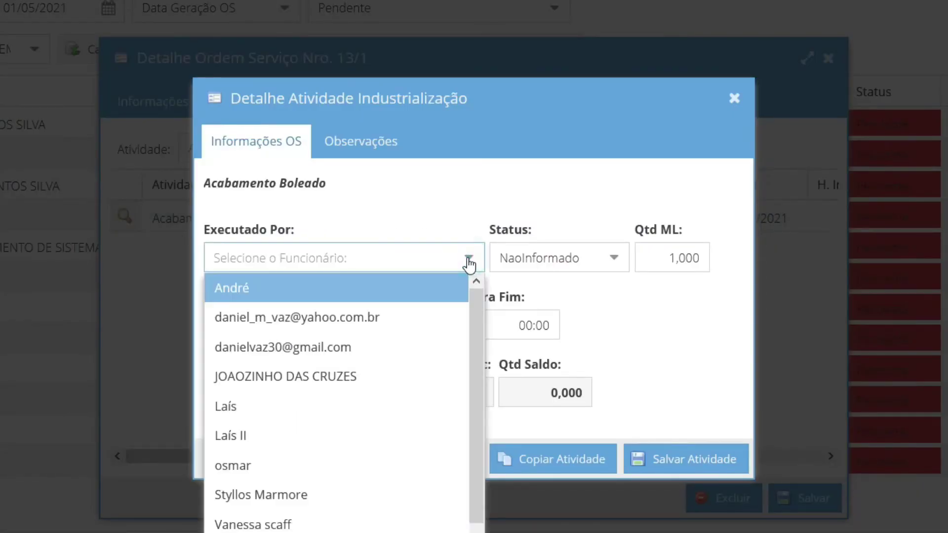
{"action": "left_click", "coordinate": [393, 350]}
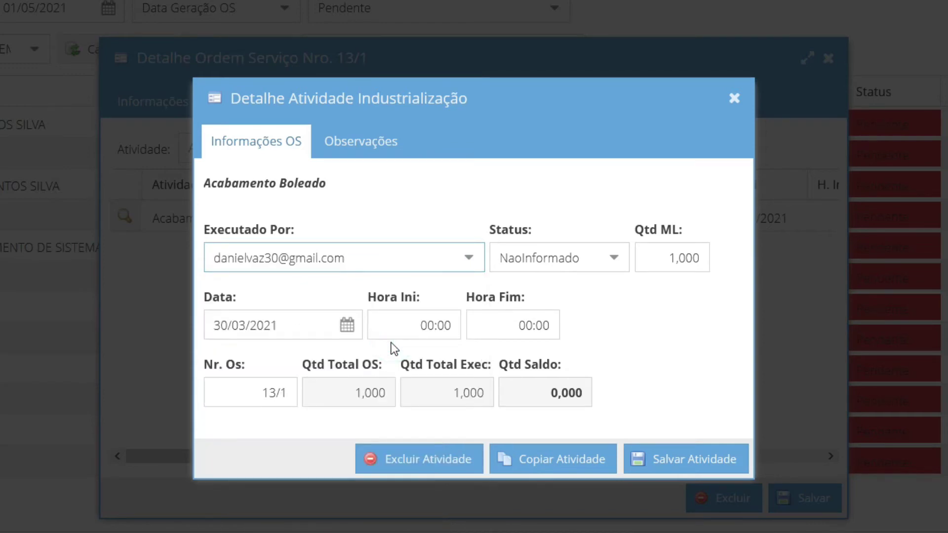
{"action": "left_click", "coordinate": [613, 258]}
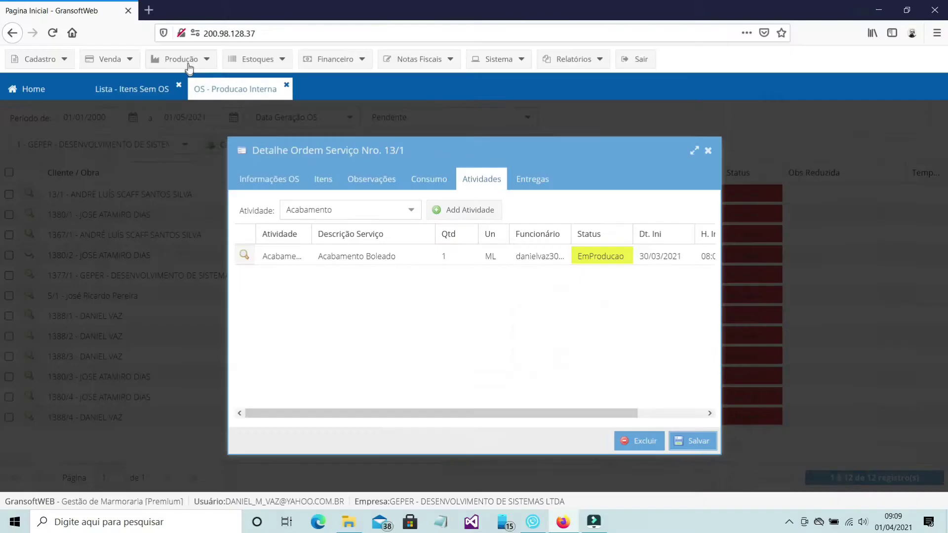
{"action": "left_click", "coordinate": [184, 60]}
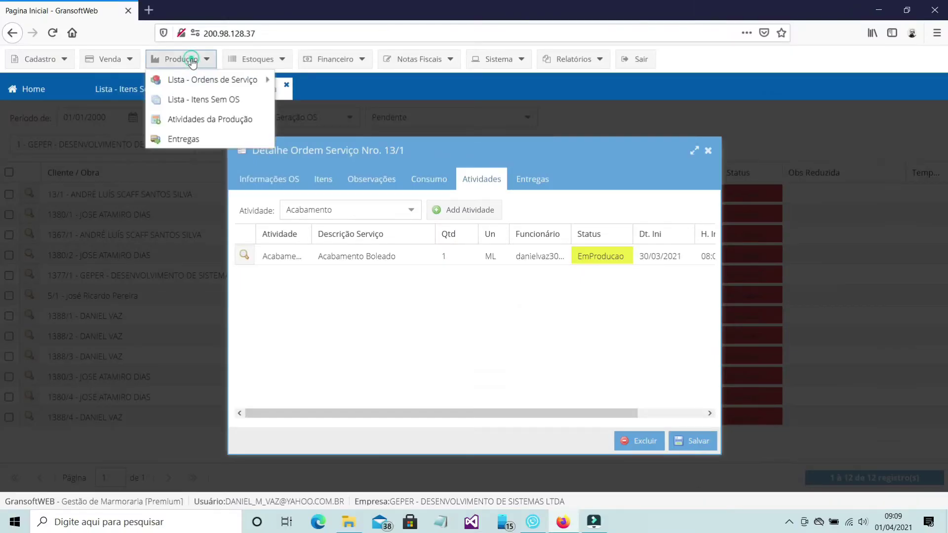
Step: List production activities from 01/04/2000 to 30/04/2021 and browse the result pages
{"action": "left_click", "coordinate": [205, 124]}
{"action": "left_click_drag", "start_coordinate": [97, 118], "coordinate": [104, 118]}
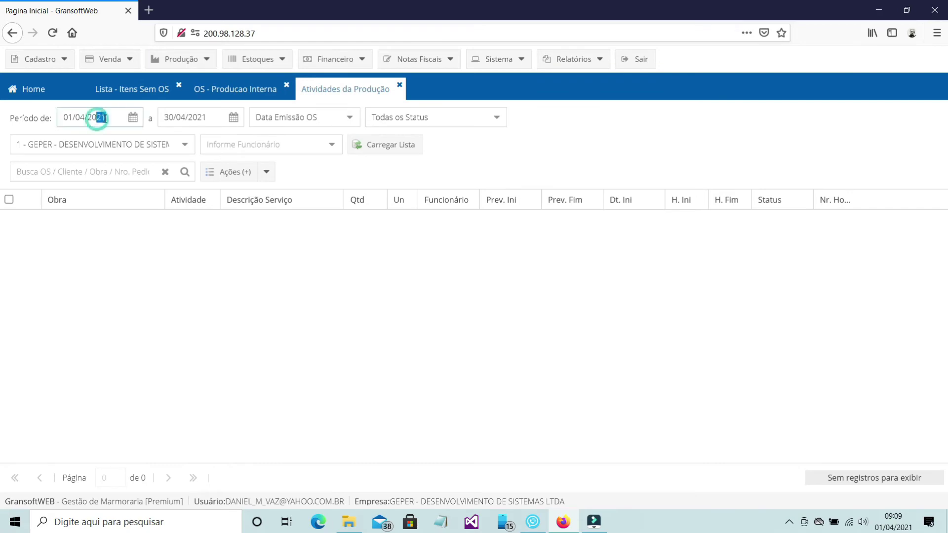
{"action": "type", "text": "00"}
{"action": "left_click", "coordinate": [385, 145]}
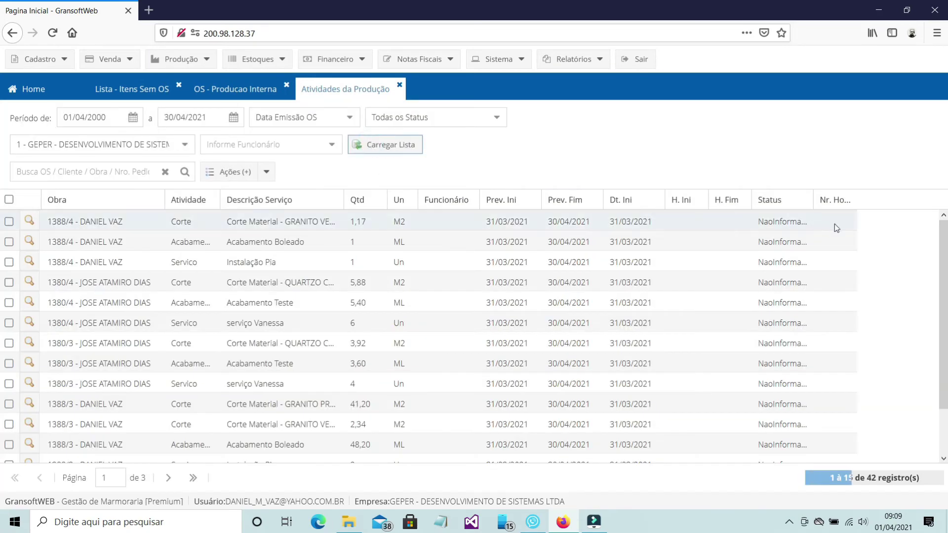
{"action": "scroll", "coordinate": [943, 397], "scroll_direction": "down", "scroll_amount": 2}
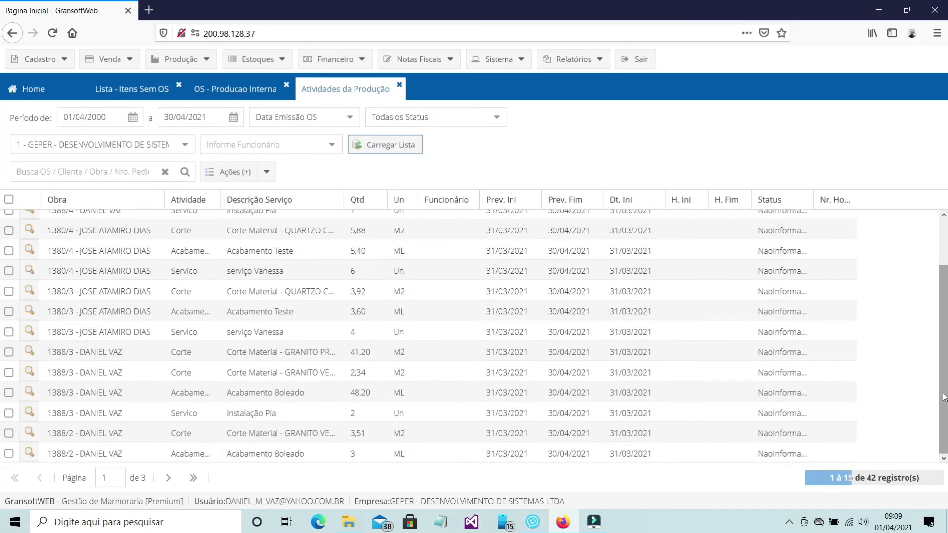
{"action": "scroll", "coordinate": [943, 396], "scroll_direction": "down", "scroll_amount": 3}
{"action": "left_click", "coordinate": [169, 477]}
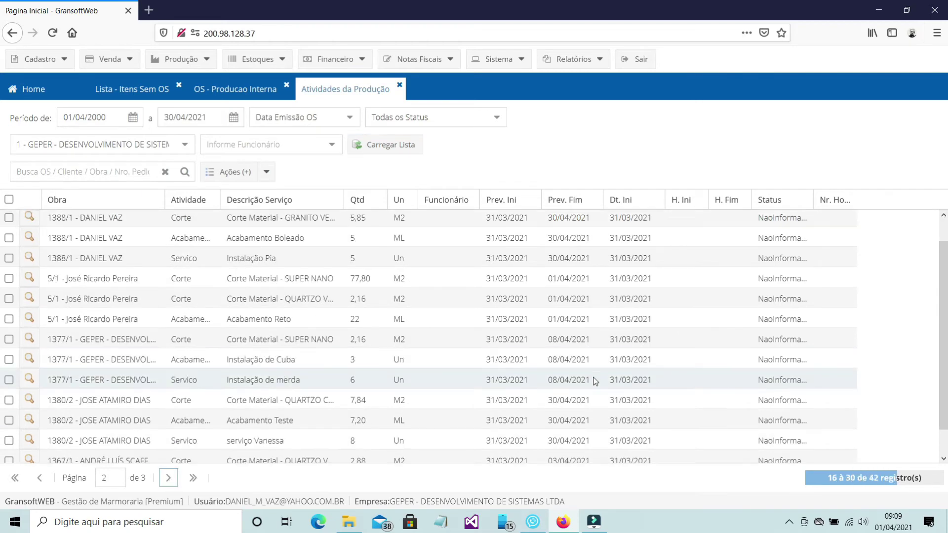
{"action": "scroll", "coordinate": [595, 380], "scroll_direction": "down", "scroll_amount": 1}
{"action": "left_click", "coordinate": [15, 478]}
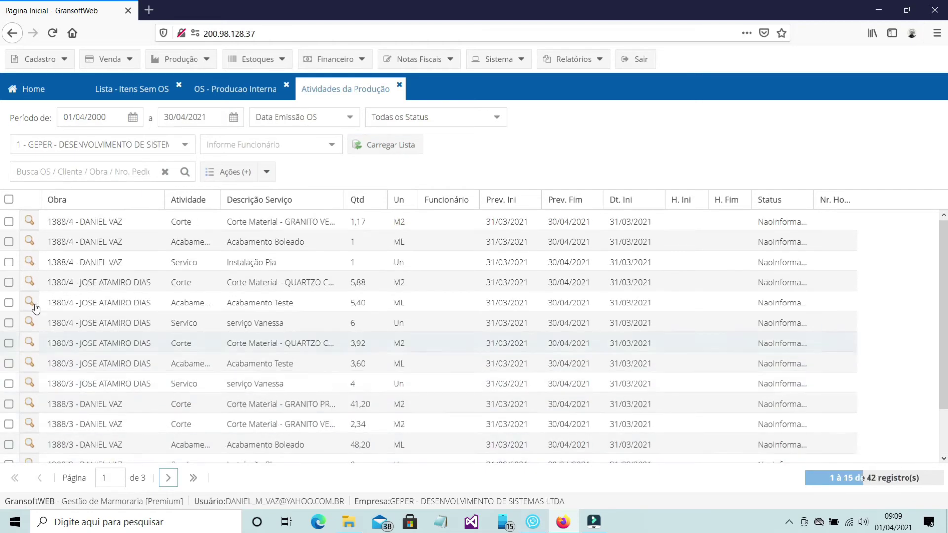
Step: Change the first listed activity's status to EmProducao and reload the list
{"action": "left_click", "coordinate": [9, 221]}
{"action": "left_click", "coordinate": [266, 172]}
{"action": "left_click", "coordinate": [275, 194]}
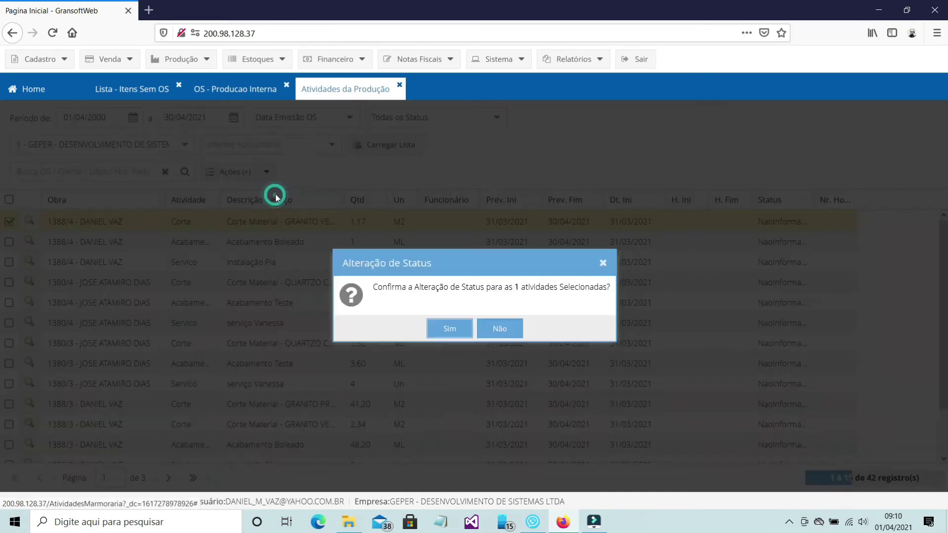
{"action": "left_click", "coordinate": [454, 335]}
{"action": "left_click", "coordinate": [571, 295]}
{"action": "left_click", "coordinate": [513, 333]}
{"action": "left_click", "coordinate": [573, 345]}
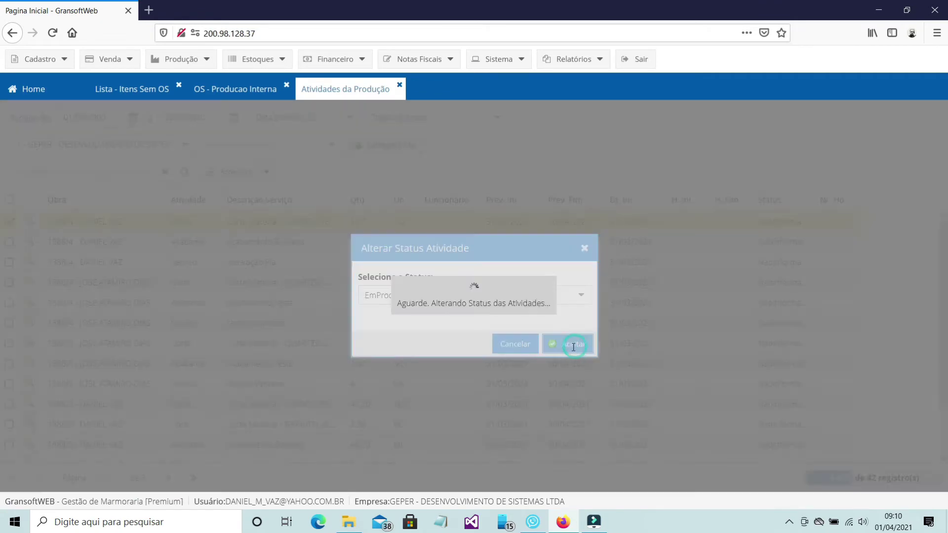
{"action": "left_click", "coordinate": [377, 220]}
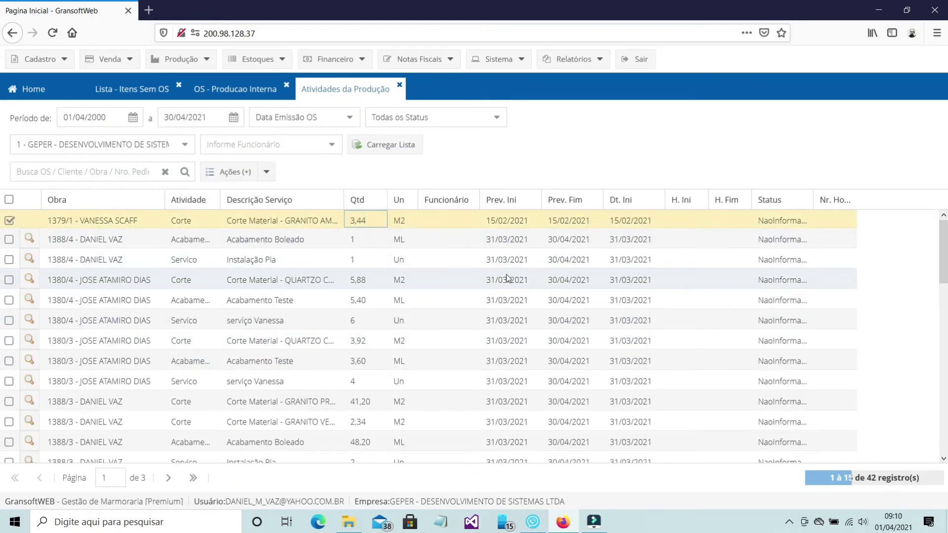
{"action": "left_click", "coordinate": [383, 144]}
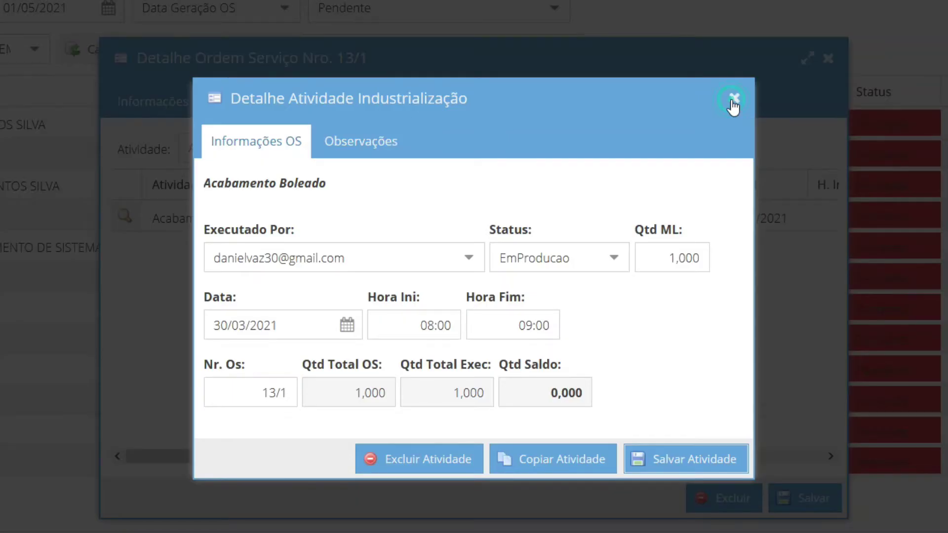
Step: Filter activities to Corte, then assign the SUPER NANO cutting to an employee and save it
{"action": "left_click", "coordinate": [733, 101]}
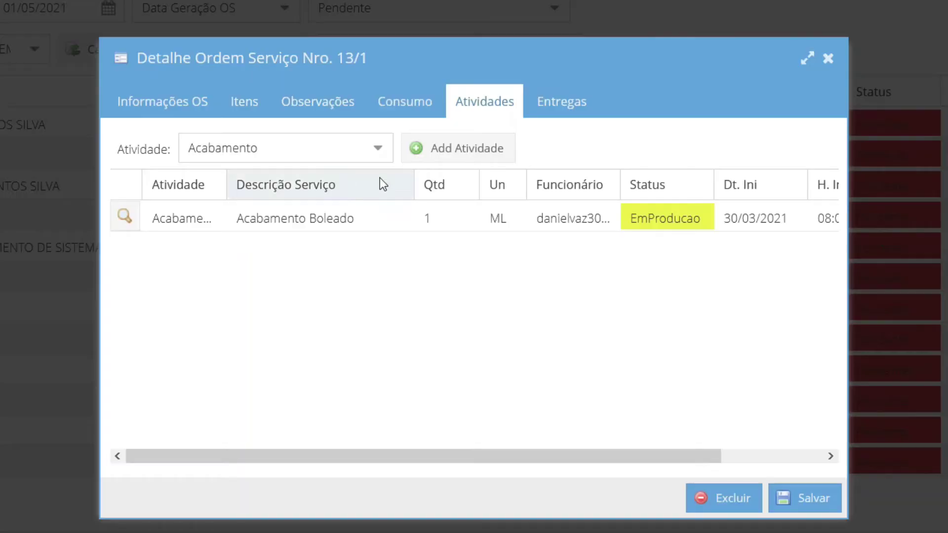
{"action": "left_click", "coordinate": [378, 148]}
{"action": "left_click", "coordinate": [307, 203]}
{"action": "left_click", "coordinate": [124, 216]}
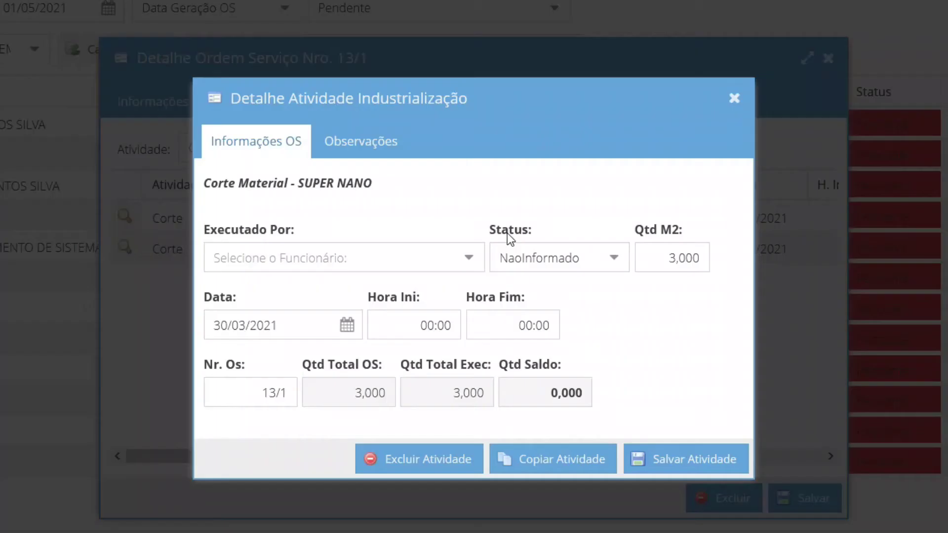
{"action": "left_click", "coordinate": [469, 258]}
{"action": "left_click", "coordinate": [237, 313]}
{"action": "left_click", "coordinate": [716, 467]}
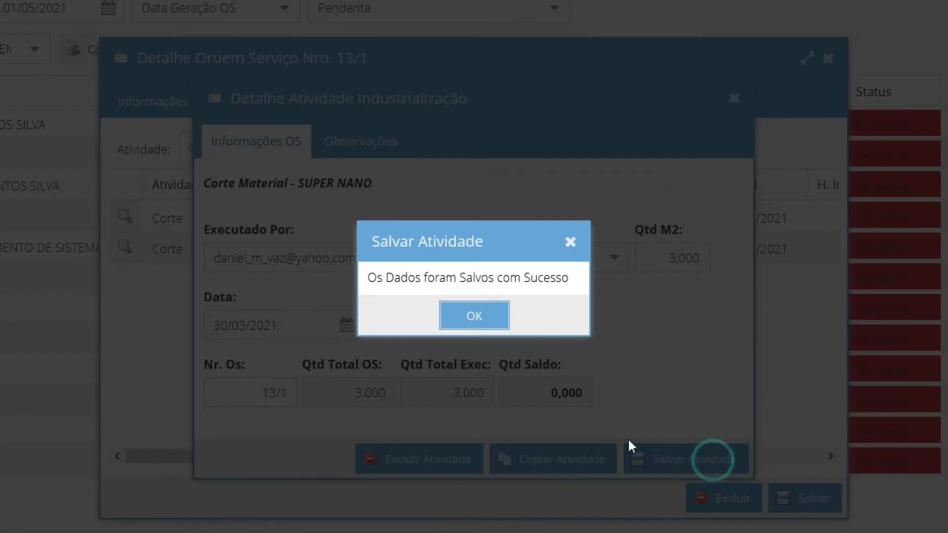
{"action": "left_click", "coordinate": [474, 313]}
{"action": "left_click", "coordinate": [734, 99]}
Step: Assign the GRANITO VERDE UBATUBA cutting to an employee, save it, and return to Informações OS
{"action": "left_click", "coordinate": [125, 247]}
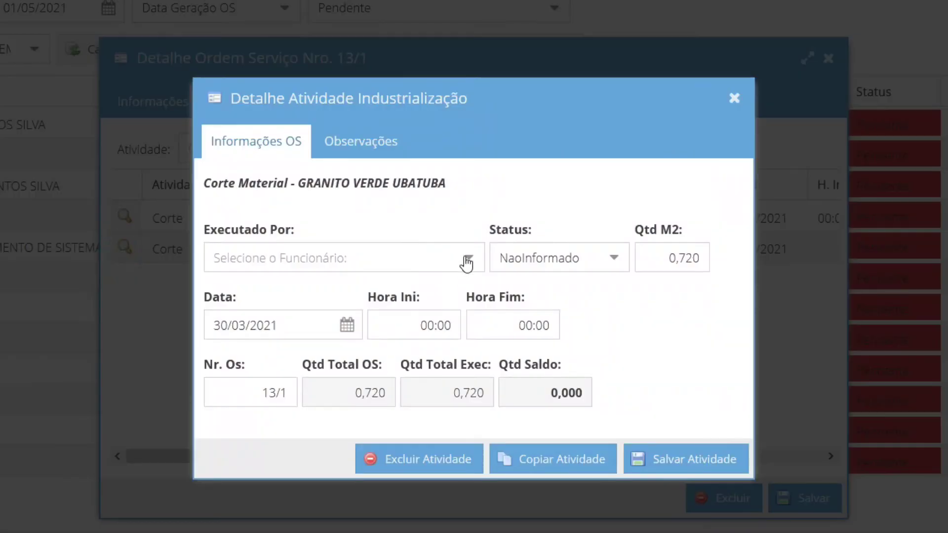
{"action": "left_click", "coordinate": [469, 257]}
{"action": "left_click", "coordinate": [346, 377]}
{"action": "left_click", "coordinate": [695, 458]}
{"action": "left_click", "coordinate": [495, 311]}
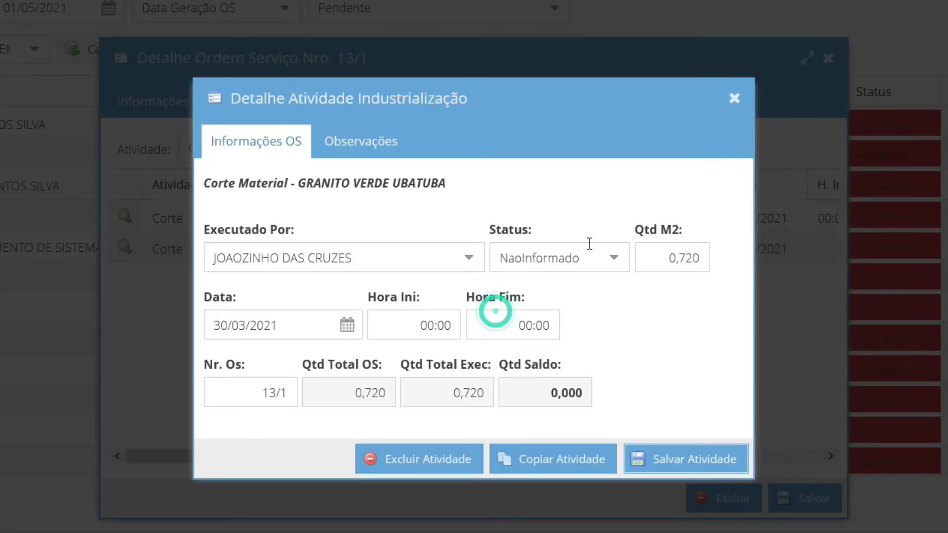
{"action": "left_click", "coordinate": [734, 98]}
{"action": "left_click", "coordinate": [197, 104]}
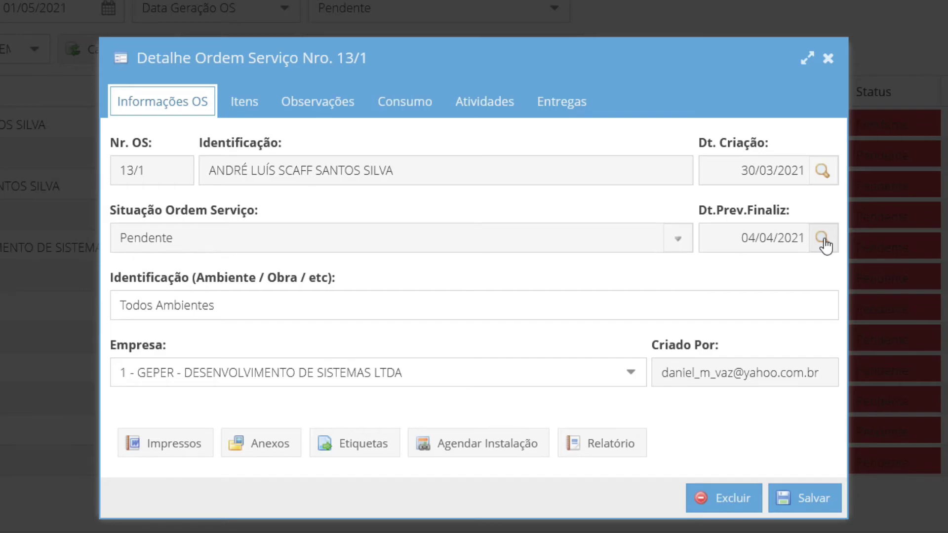
Step: Set the forecast finish date to 02/04/2021 and generate the printable order report
{"action": "left_click", "coordinate": [823, 238]}
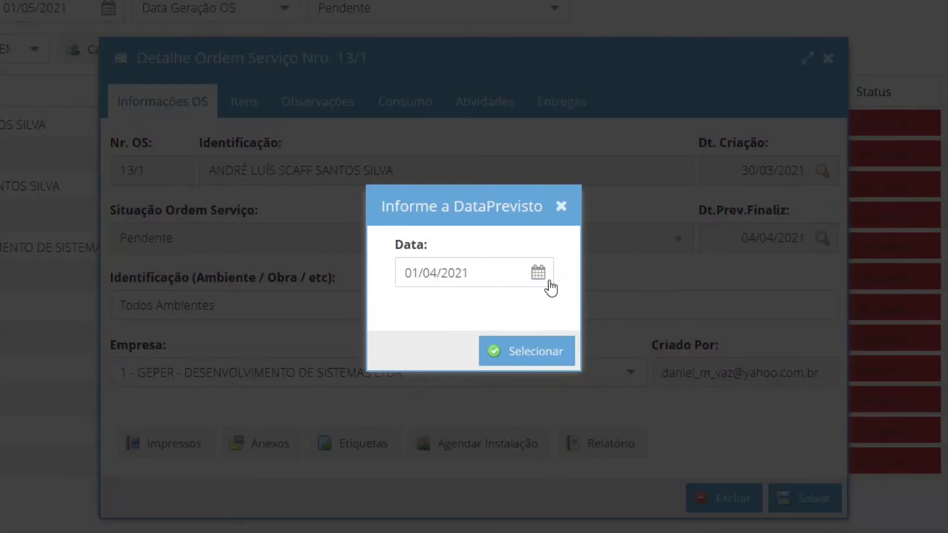
{"action": "left_click", "coordinate": [538, 272]}
{"action": "left_click", "coordinate": [625, 381]}
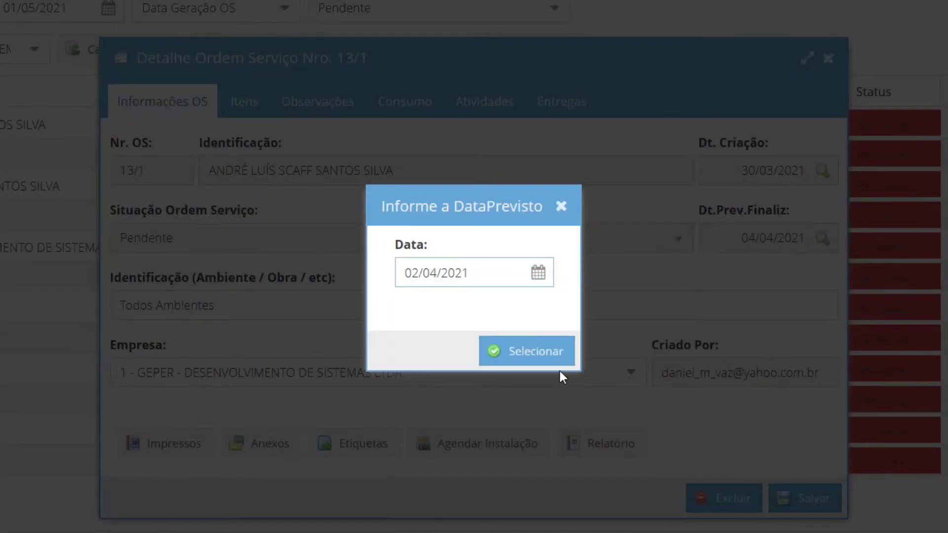
{"action": "left_click", "coordinate": [543, 364]}
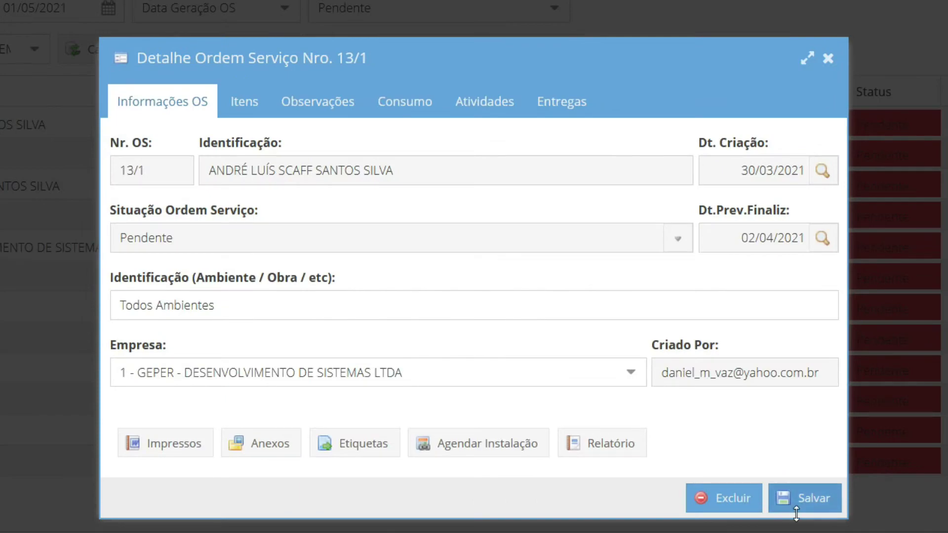
{"action": "left_click", "coordinate": [588, 441]}
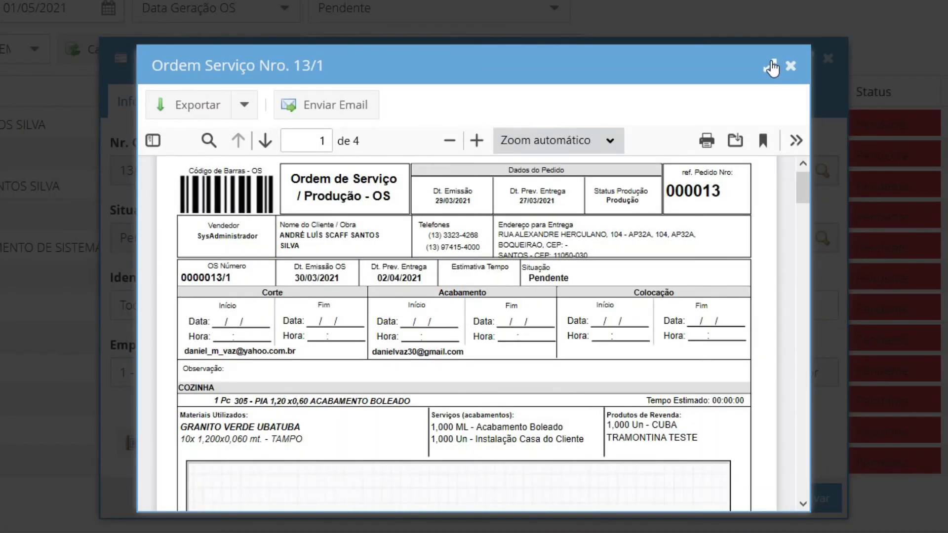
Step: Maximize order 13/1's report and scroll through it down to the TAMPO drawing
{"action": "left_click", "coordinate": [769, 65]}
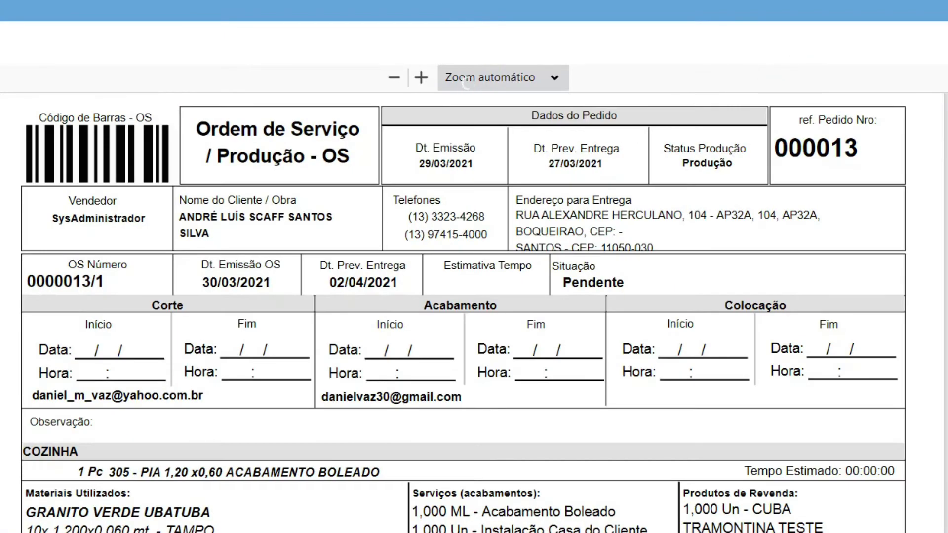
{"action": "scroll", "coordinate": [463, 313], "scroll_direction": "down", "scroll_amount": 3}
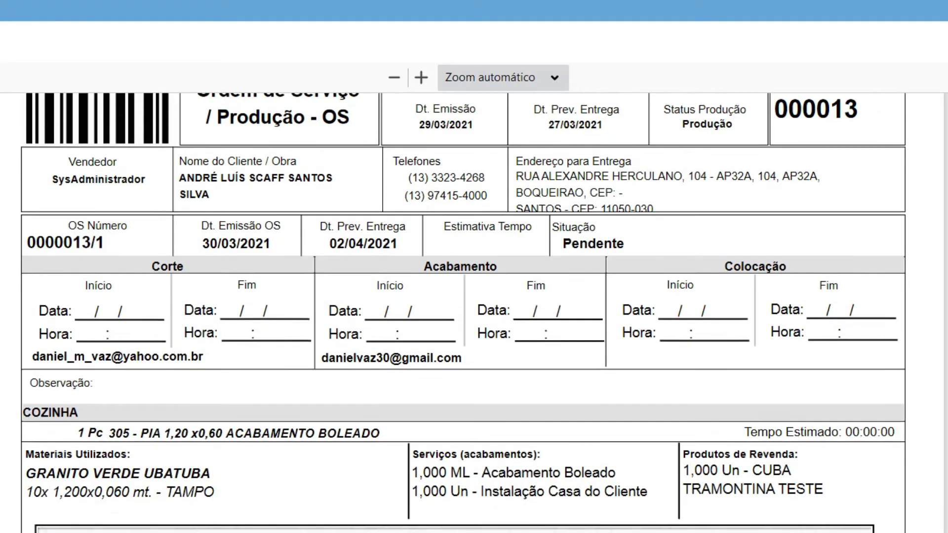
{"action": "scroll", "coordinate": [463, 313], "scroll_direction": "down", "scroll_amount": 6}
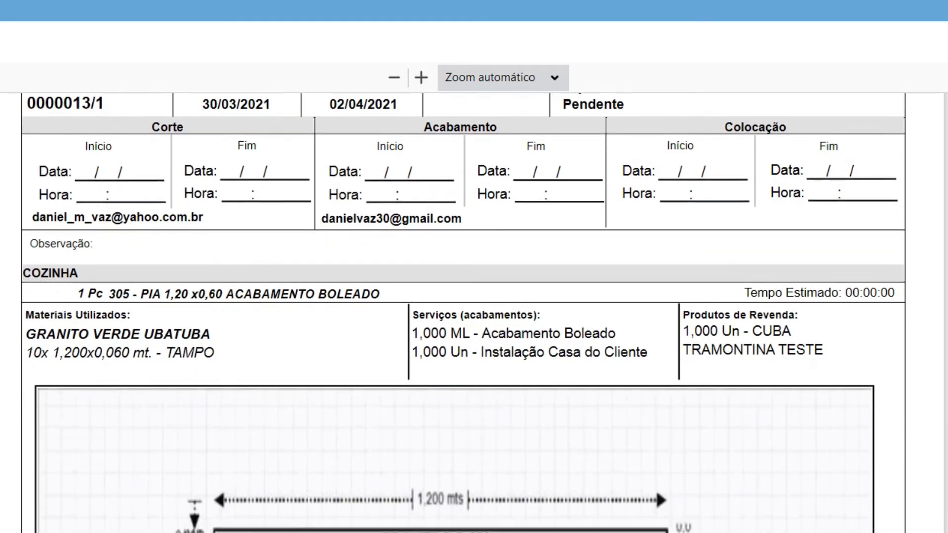
{"action": "scroll", "coordinate": [463, 312], "scroll_direction": "down", "scroll_amount": 8}
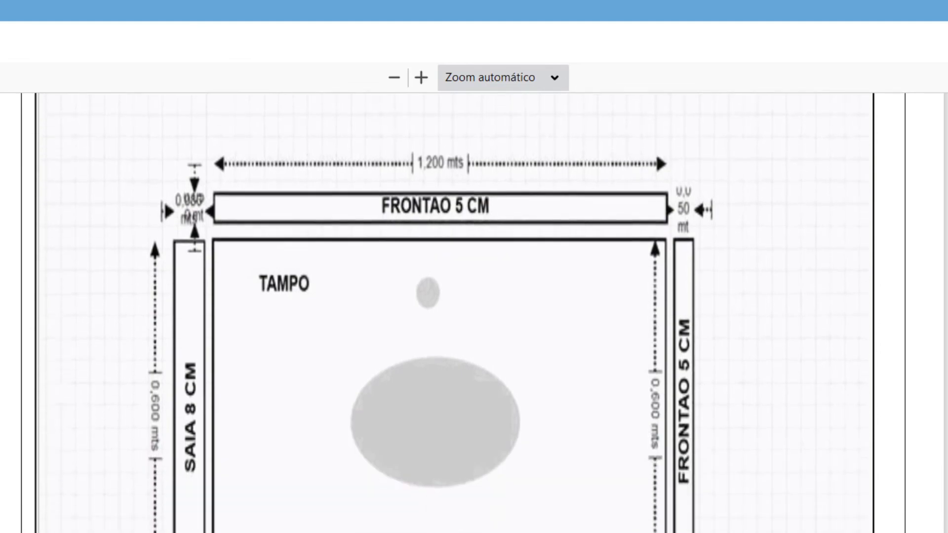
{"action": "scroll", "coordinate": [463, 313], "scroll_direction": "down", "scroll_amount": 10}
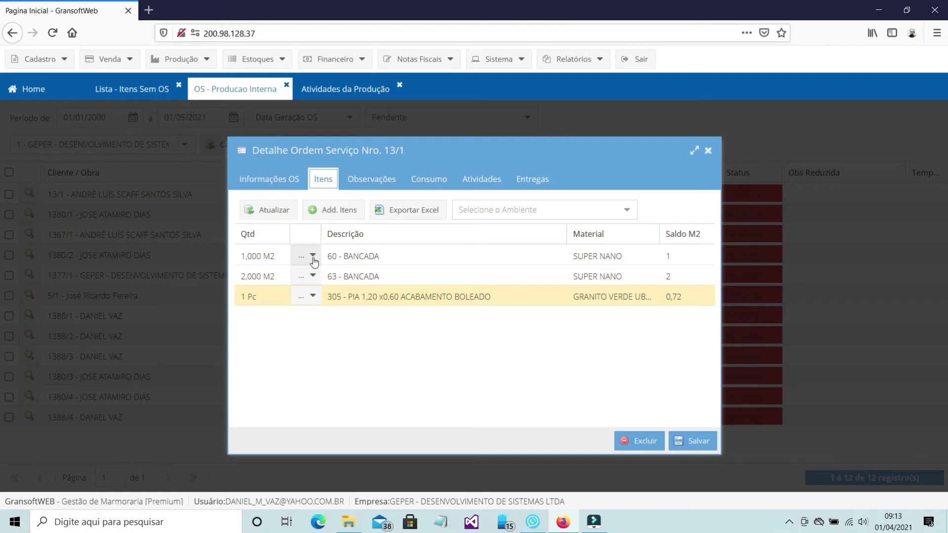
Step: Replace the 60 - BANCADA item's project drawing with PiaFrontaoPecas1.jpg via Alterar Desenho
{"action": "left_click", "coordinate": [313, 257]}
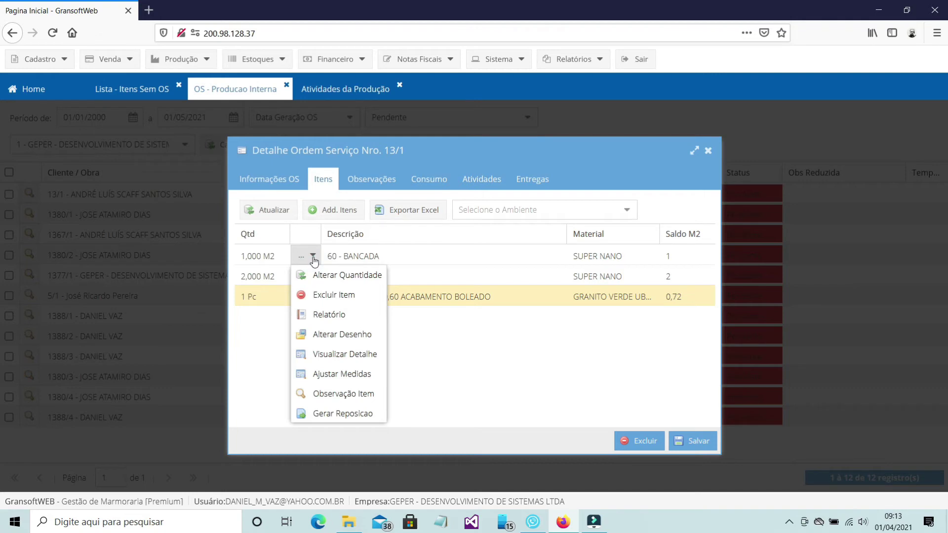
{"action": "left_click", "coordinate": [353, 335]}
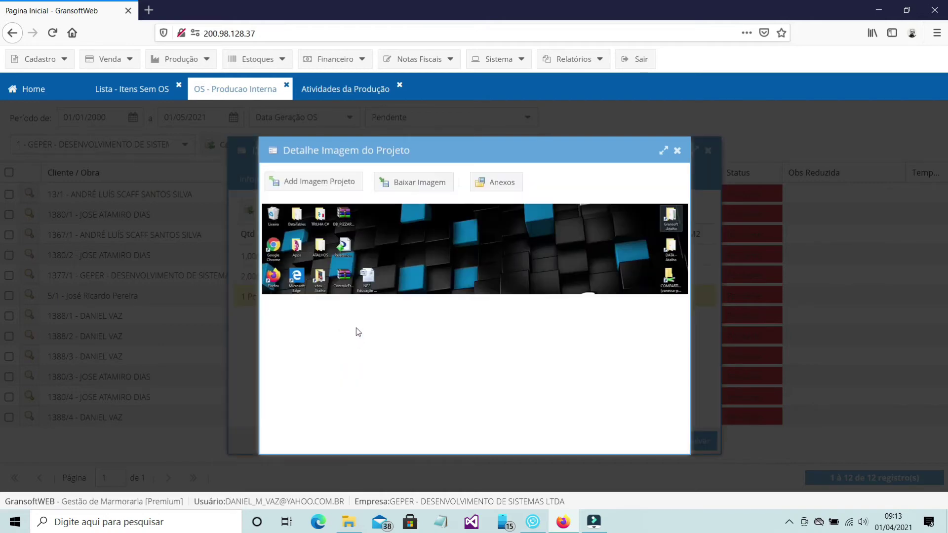
{"action": "left_click", "coordinate": [331, 184]}
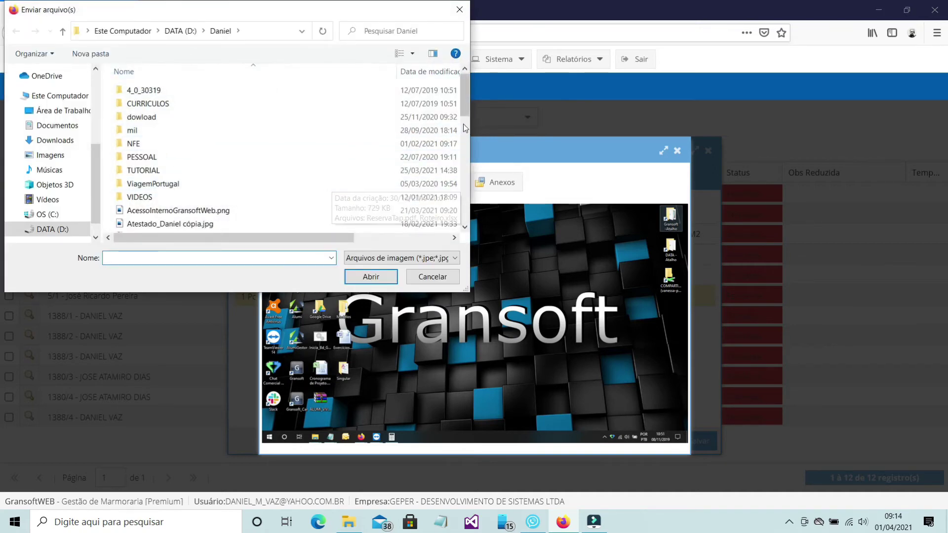
{"action": "left_click_drag", "start_coordinate": [463, 124], "coordinate": [473, 196]}
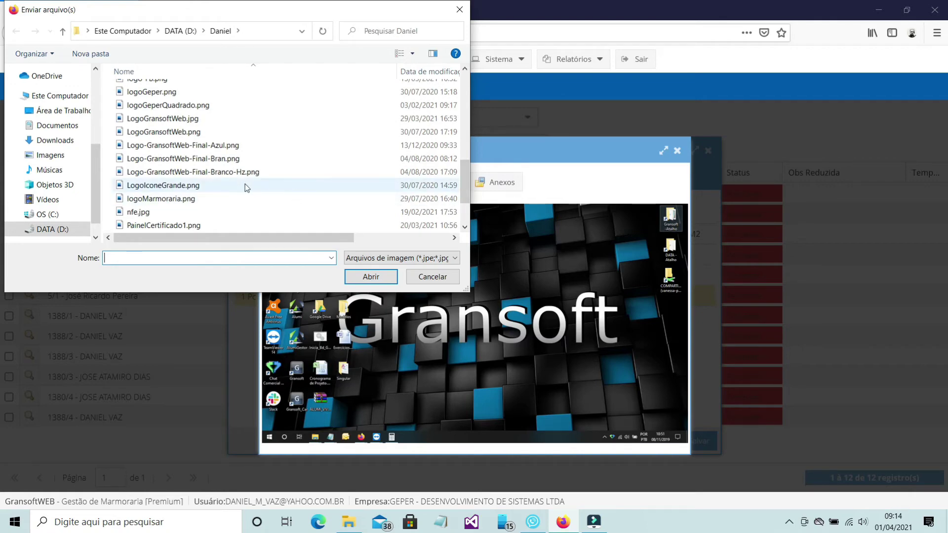
{"action": "scroll", "coordinate": [234, 180], "scroll_direction": "down", "scroll_amount": 2}
{"action": "left_click", "coordinate": [176, 186]}
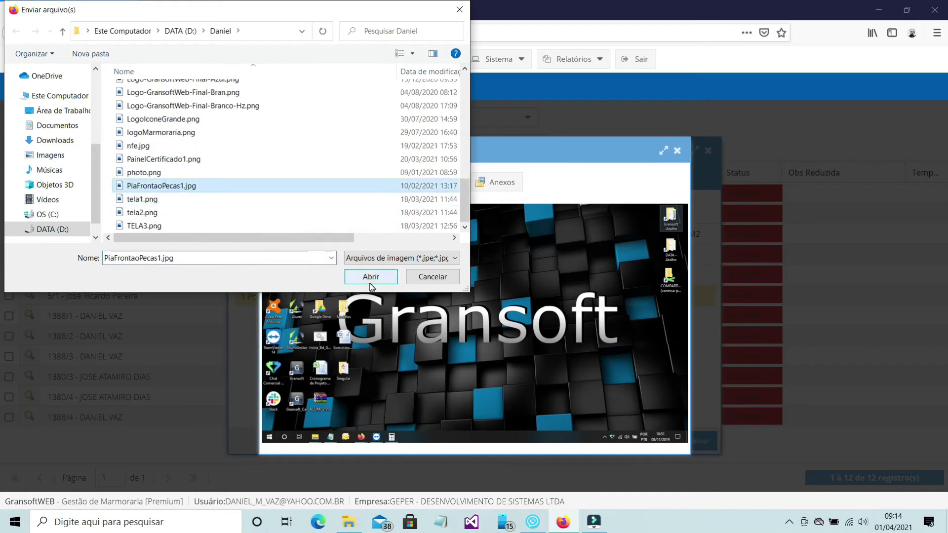
{"action": "left_click", "coordinate": [371, 277]}
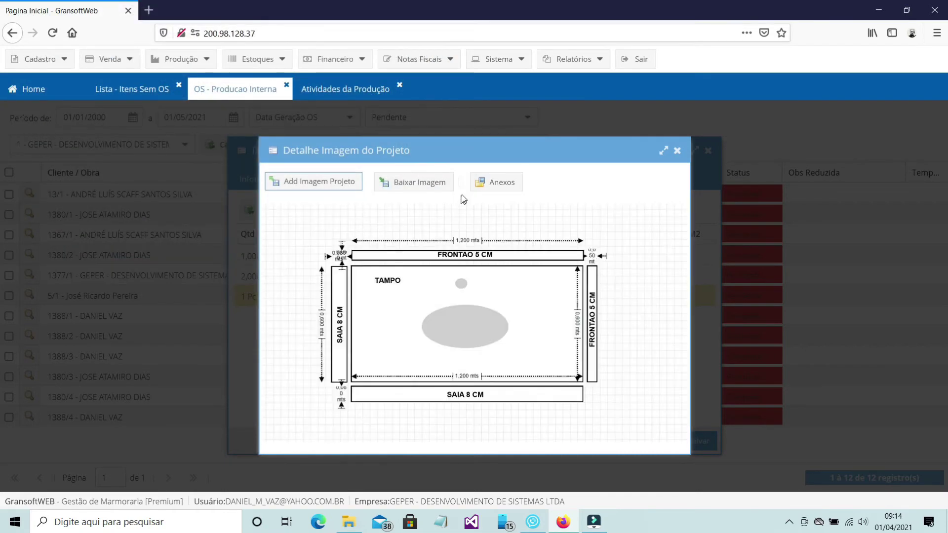
{"action": "left_click", "coordinate": [677, 150]}
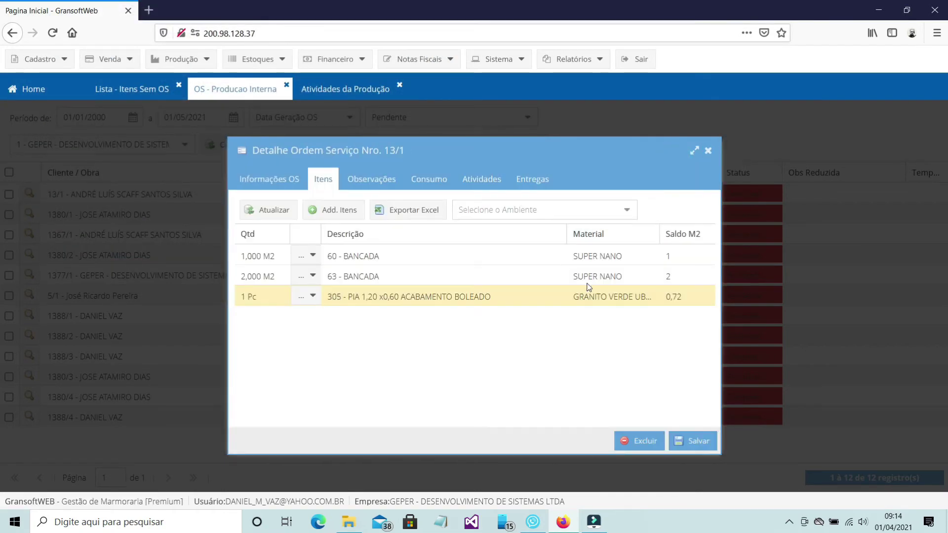
{"action": "left_click", "coordinate": [284, 180]}
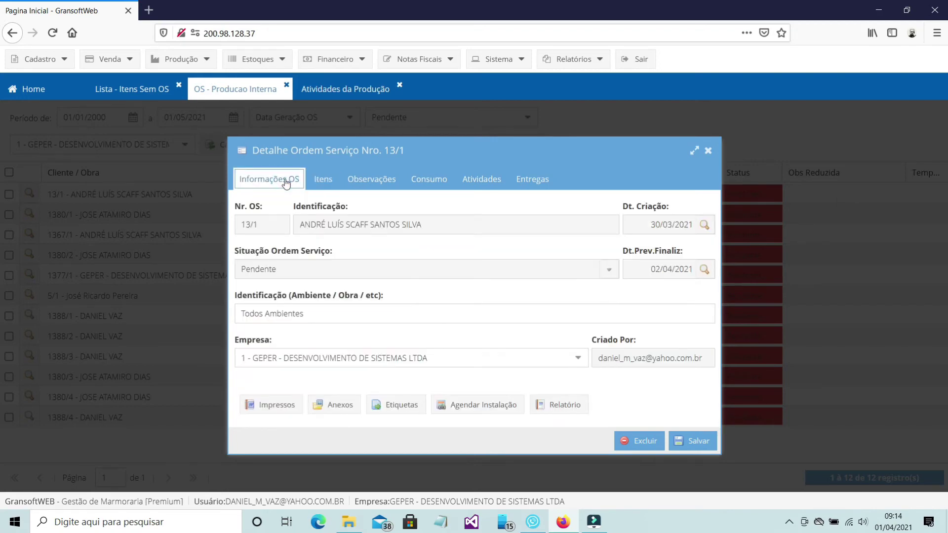
Step: Upload Pasta1.xlsx through Anexos and close the Arquivos Anexados window
{"action": "left_click", "coordinate": [334, 406]}
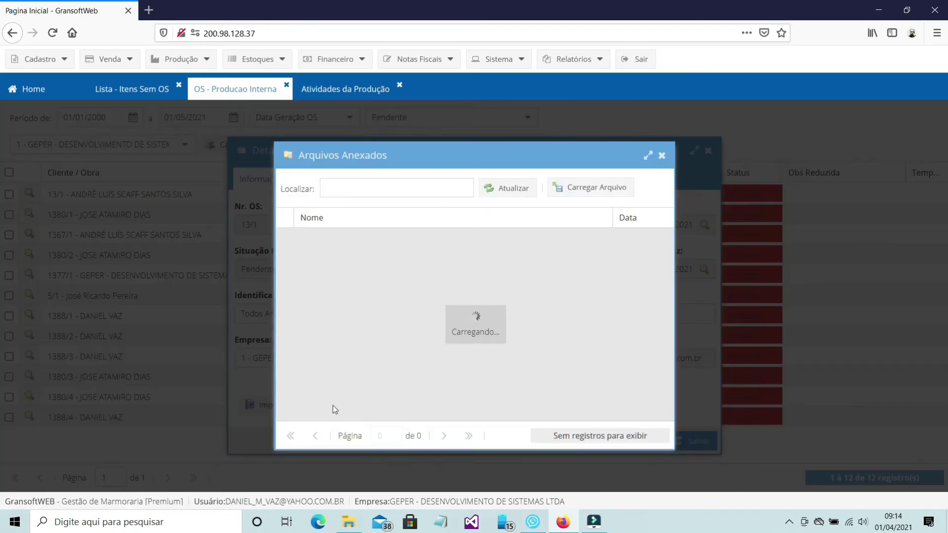
{"action": "left_click", "coordinate": [574, 186]}
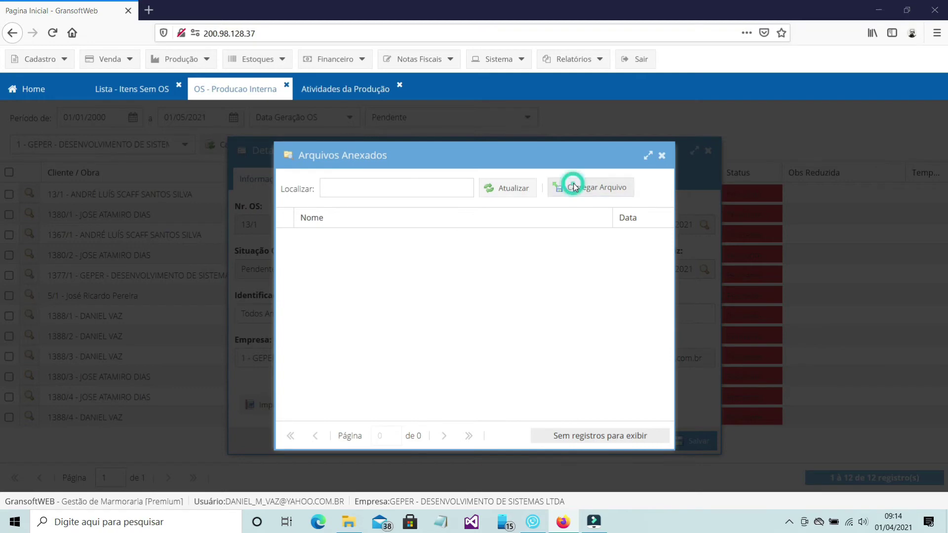
{"action": "scroll", "coordinate": [155, 197], "scroll_direction": "down", "scroll_amount": 5}
{"action": "left_click", "coordinate": [143, 186]}
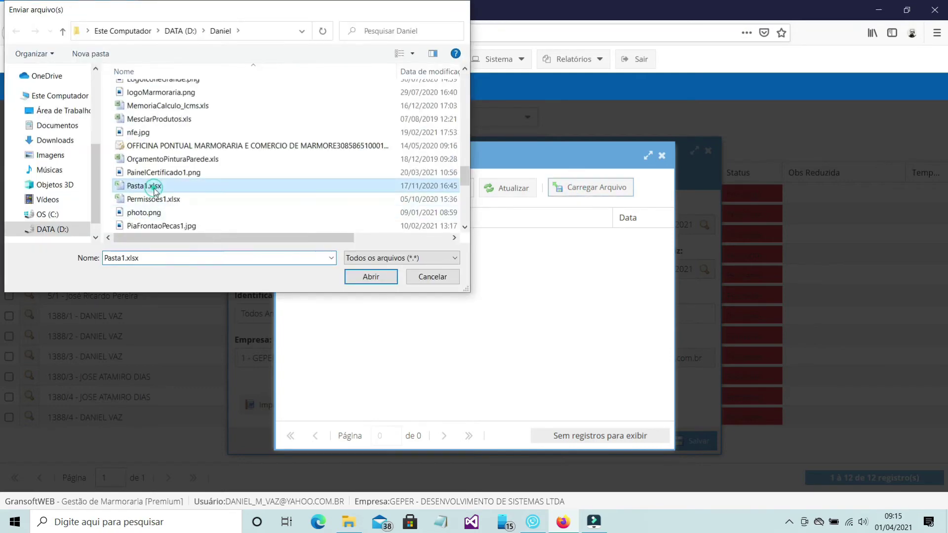
{"action": "double_click", "coordinate": [154, 188]}
{"action": "left_click", "coordinate": [662, 155]}
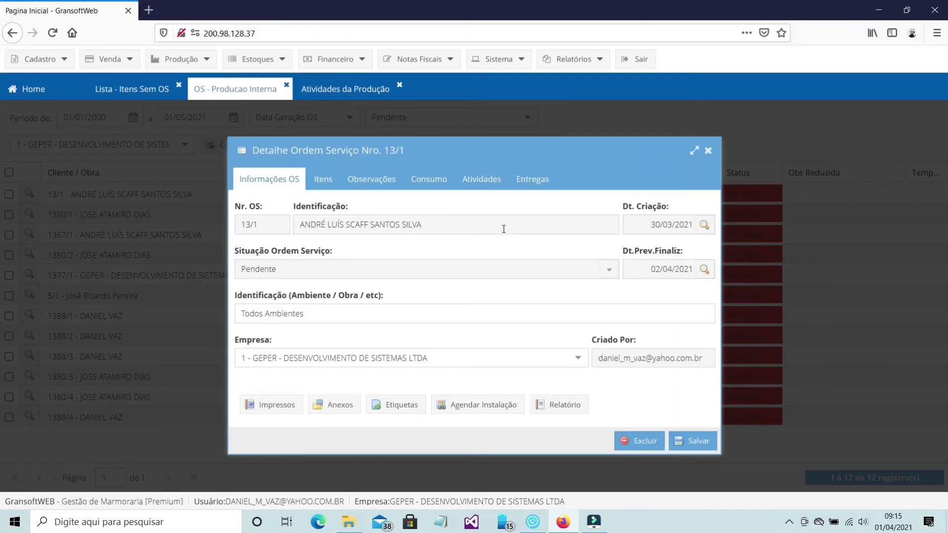
Step: Change order 13/1's Situação to Em Produção, save it, and close the order details
{"action": "left_click", "coordinate": [608, 270]}
{"action": "left_click", "coordinate": [580, 298]}
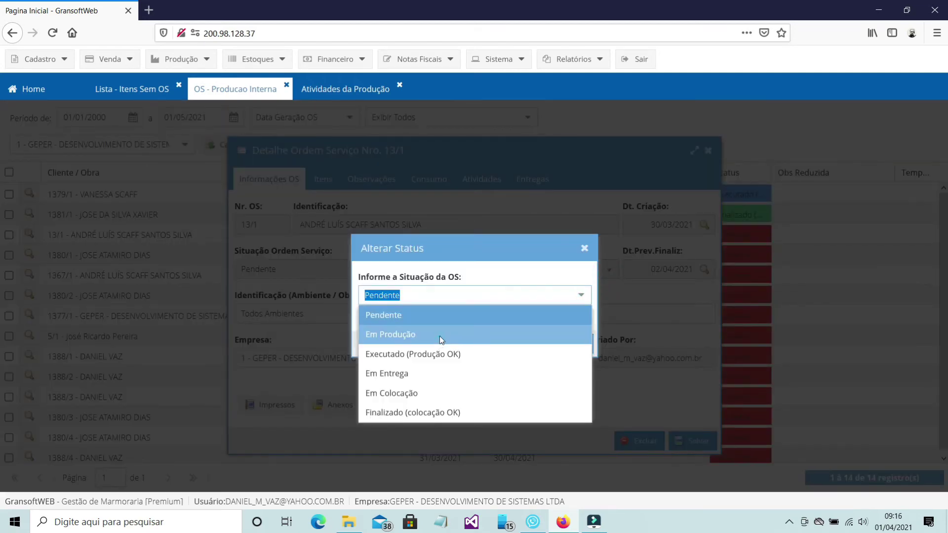
{"action": "left_click", "coordinate": [439, 335]}
{"action": "left_click", "coordinate": [573, 344]}
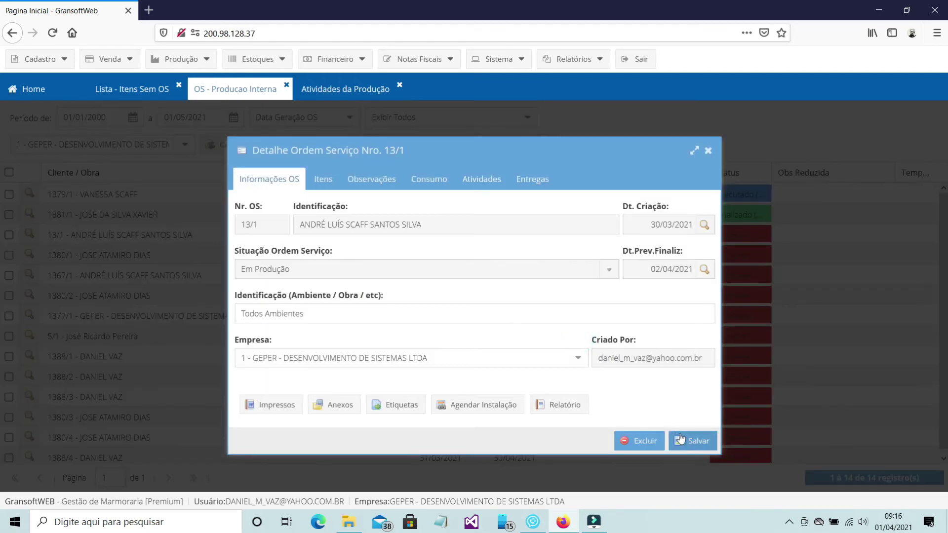
{"action": "left_click", "coordinate": [696, 442]}
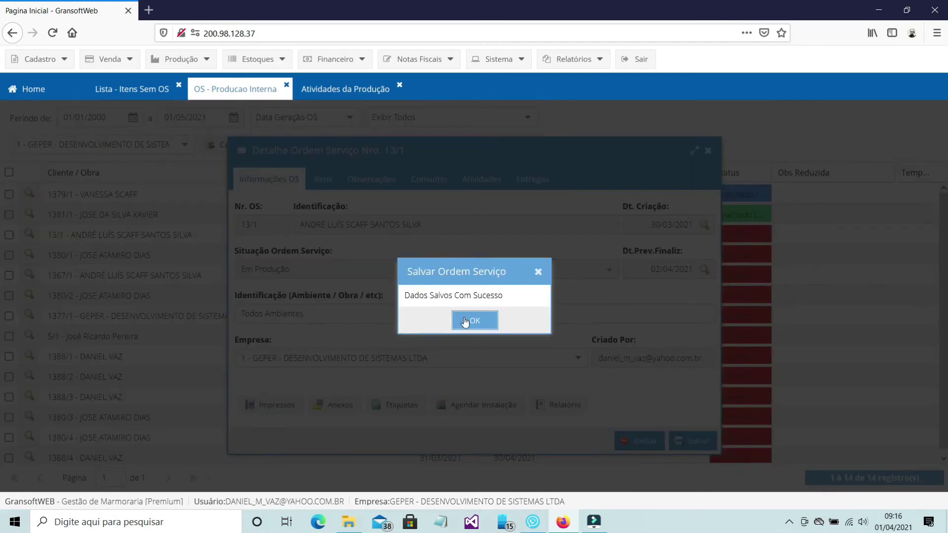
{"action": "left_click", "coordinate": [465, 322]}
{"action": "left_click", "coordinate": [708, 151]}
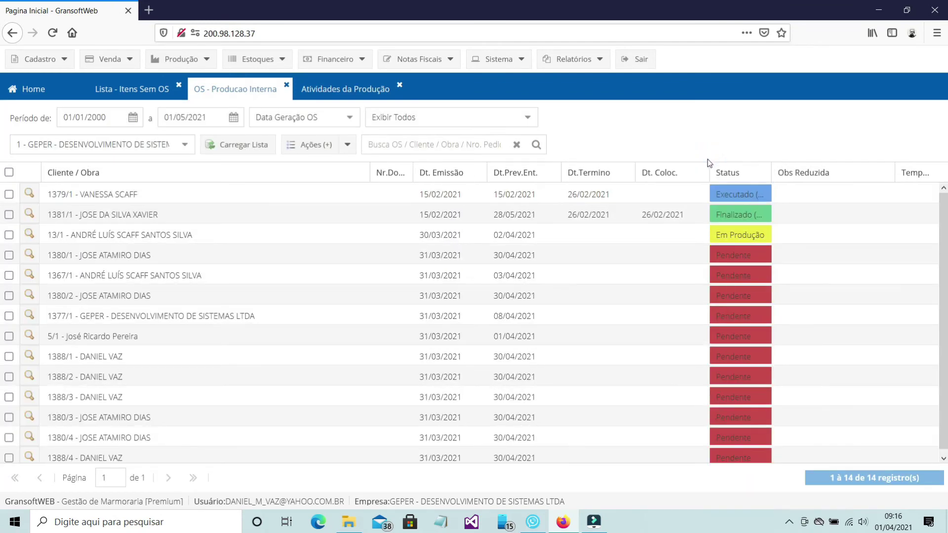
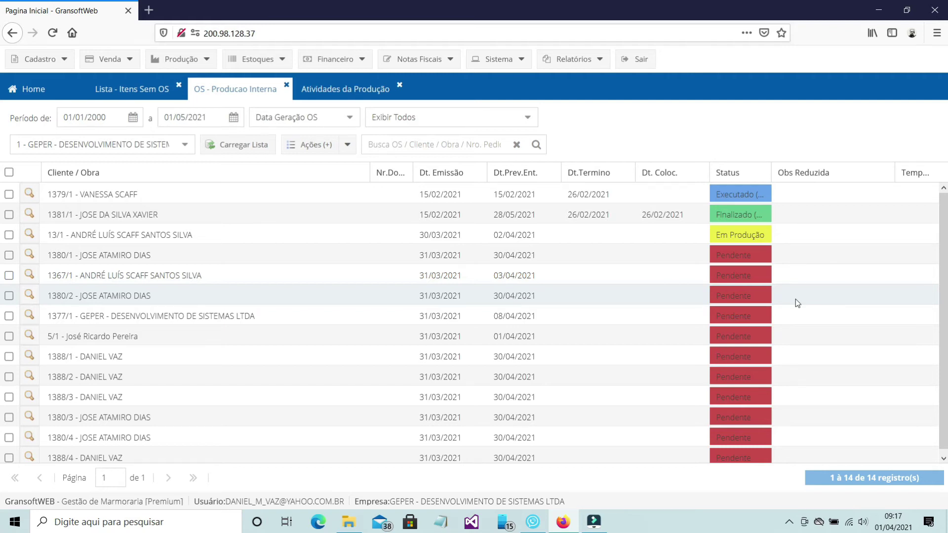
Step: Batch-change orders 13/1, 1380/1, 1367/1 and 1380/2 to production status Em Produção
{"action": "left_click", "coordinate": [10, 235]}
{"action": "left_click", "coordinate": [10, 256]}
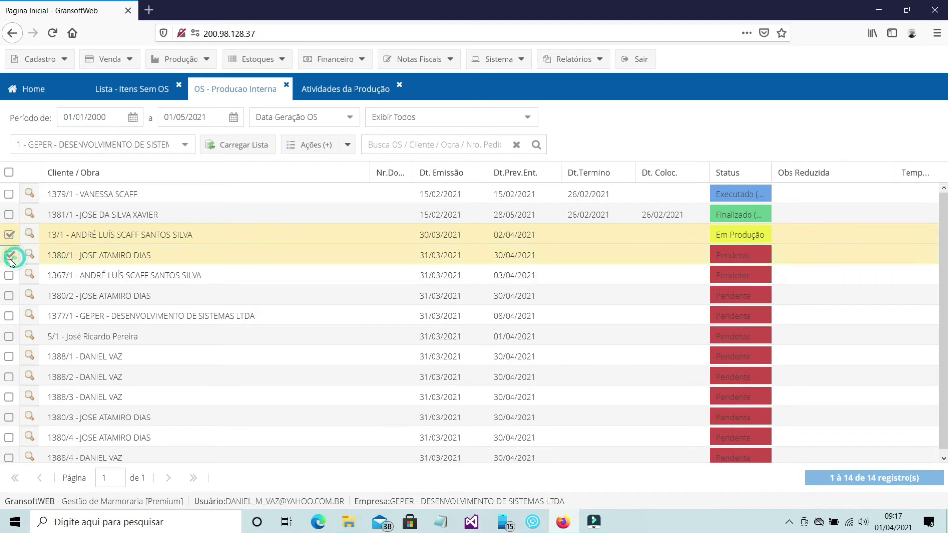
{"action": "left_click", "coordinate": [9, 276]}
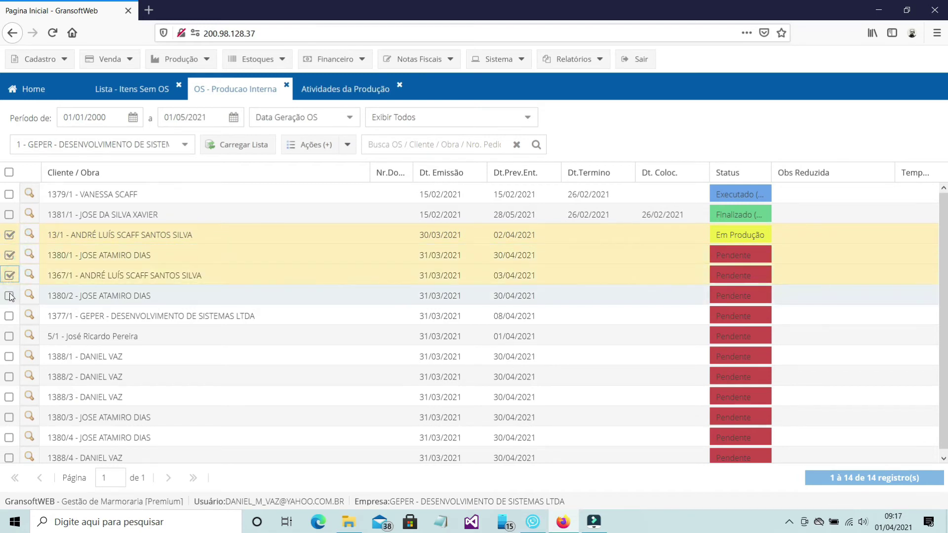
{"action": "left_click", "coordinate": [10, 297]}
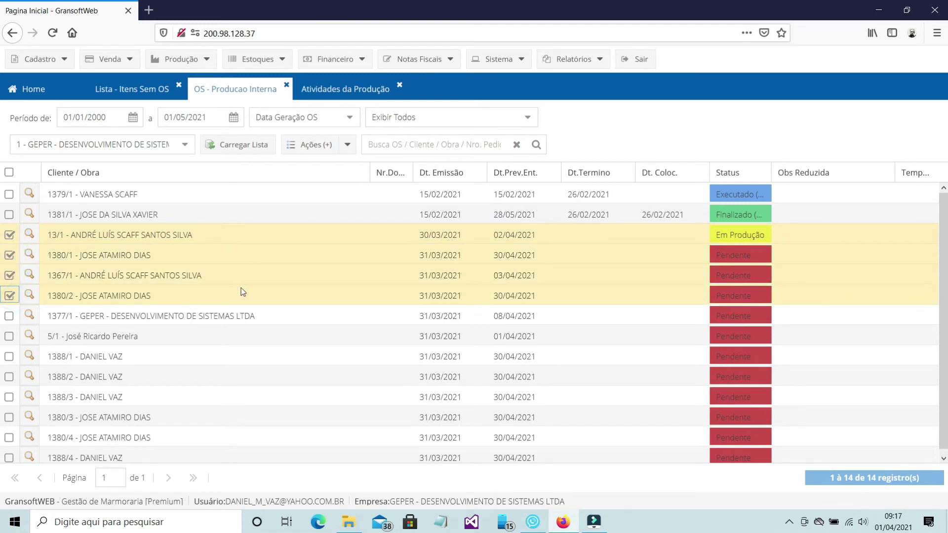
{"action": "left_click", "coordinate": [349, 145]}
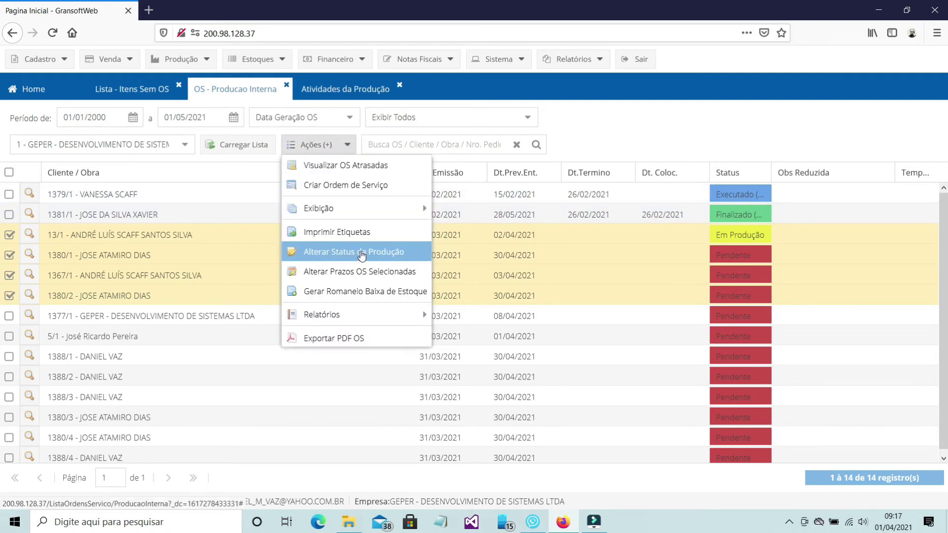
{"action": "left_click", "coordinate": [361, 253]}
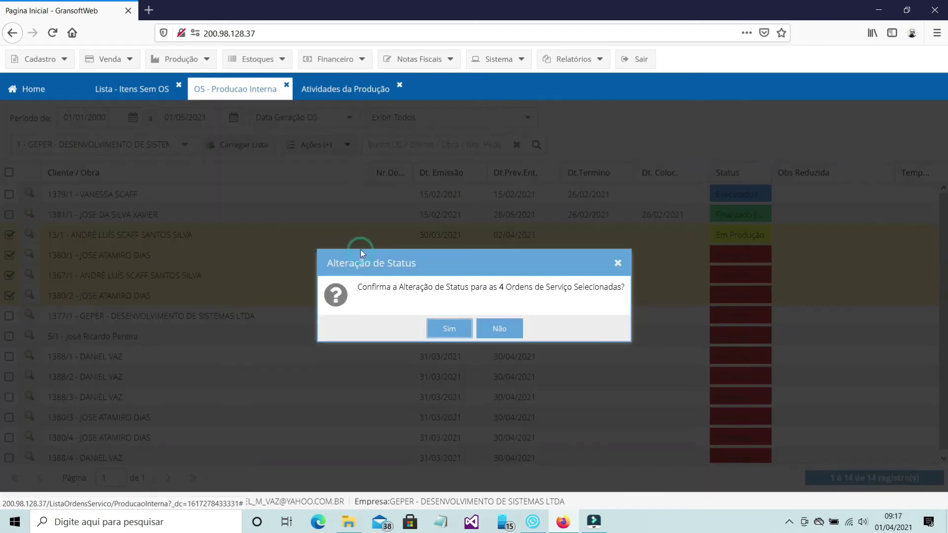
{"action": "left_click", "coordinate": [451, 329]}
{"action": "left_click", "coordinate": [582, 296]}
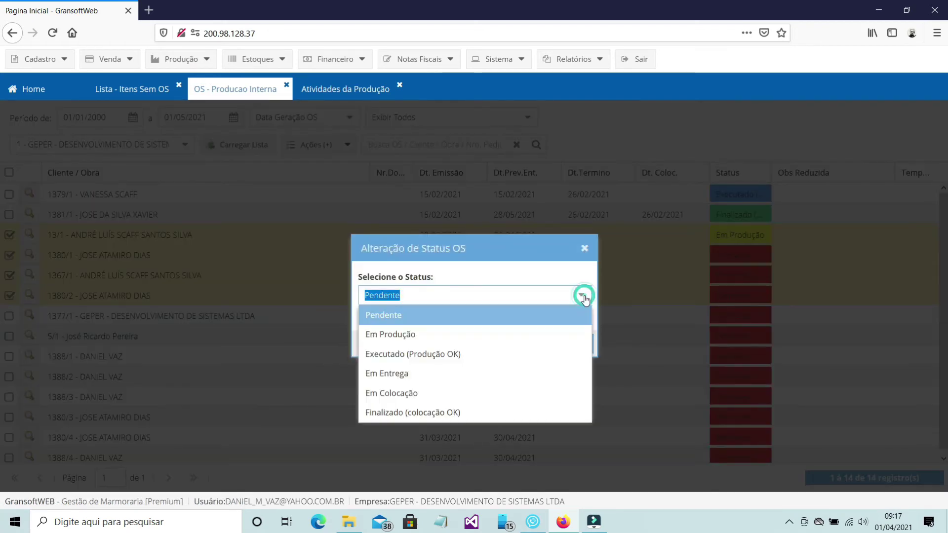
{"action": "left_click", "coordinate": [448, 335]}
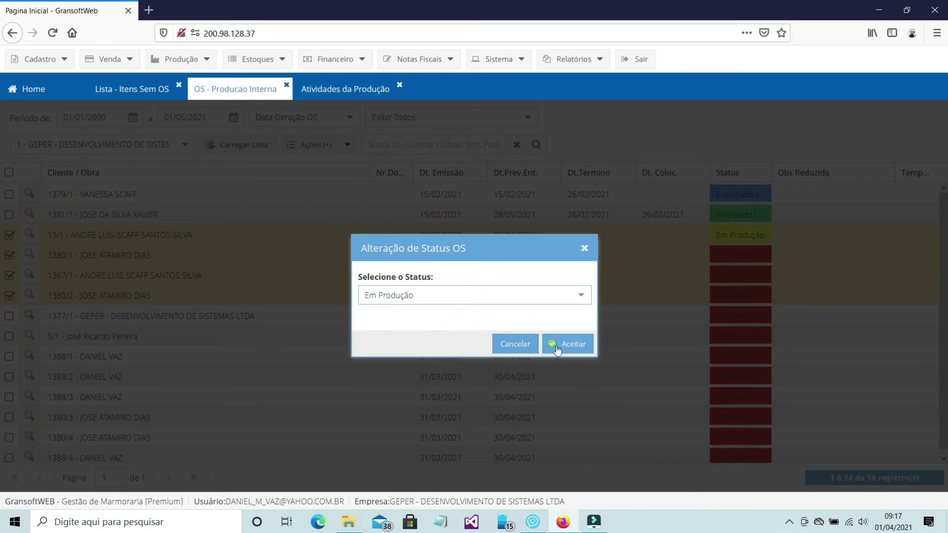
{"action": "left_click", "coordinate": [574, 346]}
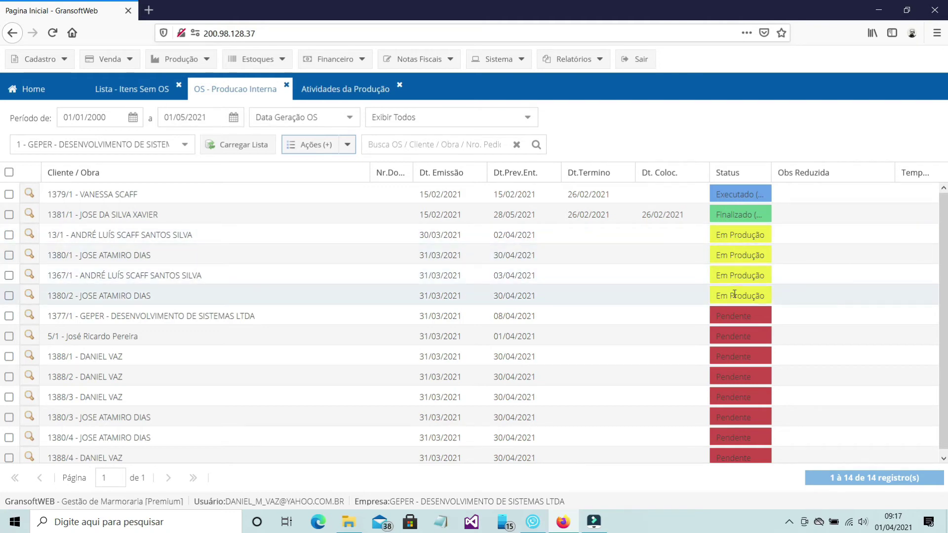
Step: Generate labels for orders 13/1, 1380/1, 1367/1 and 1380/2 with Imprimir Etiquetas
{"action": "left_click", "coordinate": [9, 295]}
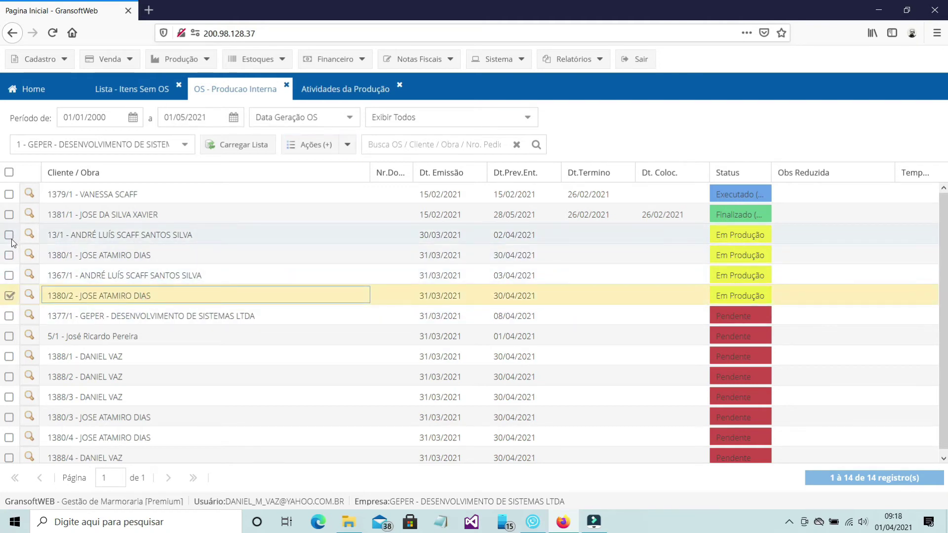
{"action": "left_click", "coordinate": [9, 235]}
{"action": "left_click", "coordinate": [9, 255]}
{"action": "left_click", "coordinate": [9, 275]}
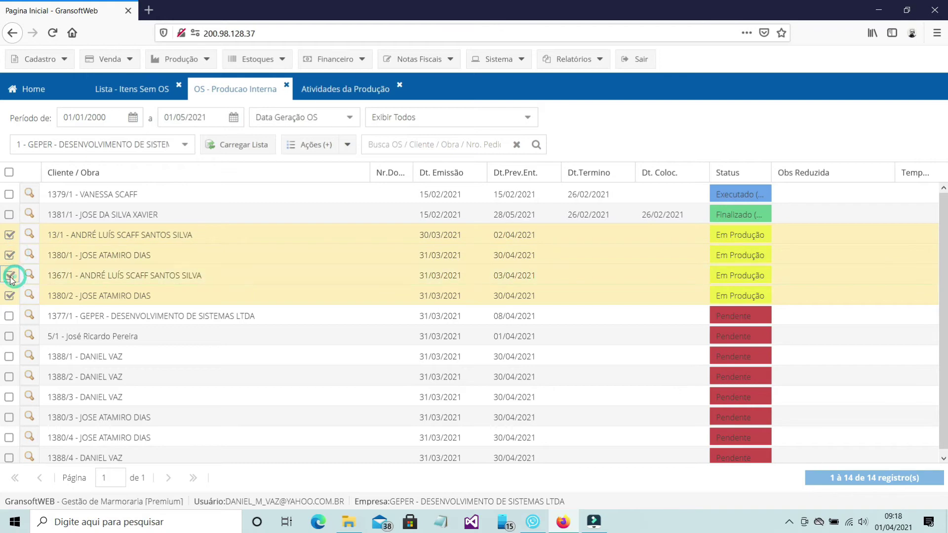
{"action": "left_click", "coordinate": [348, 145]}
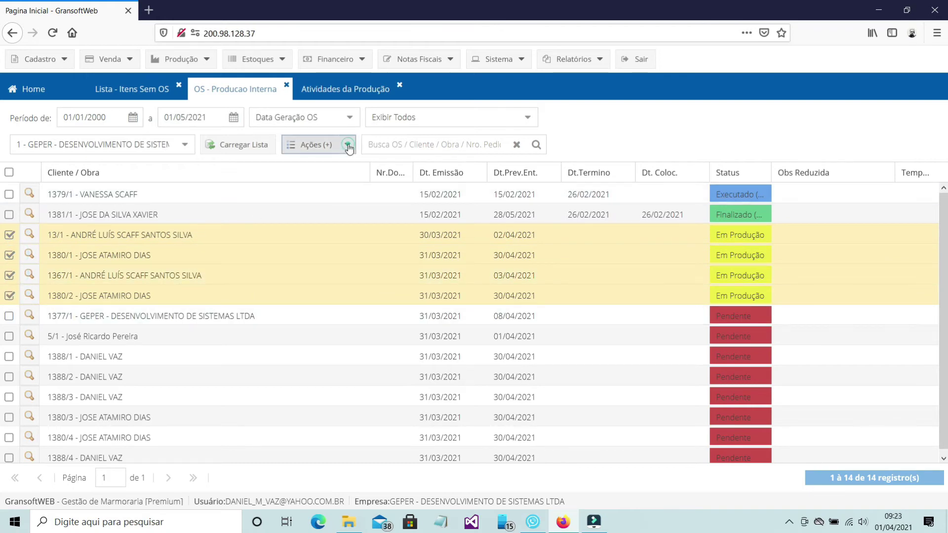
{"action": "left_click", "coordinate": [360, 235]}
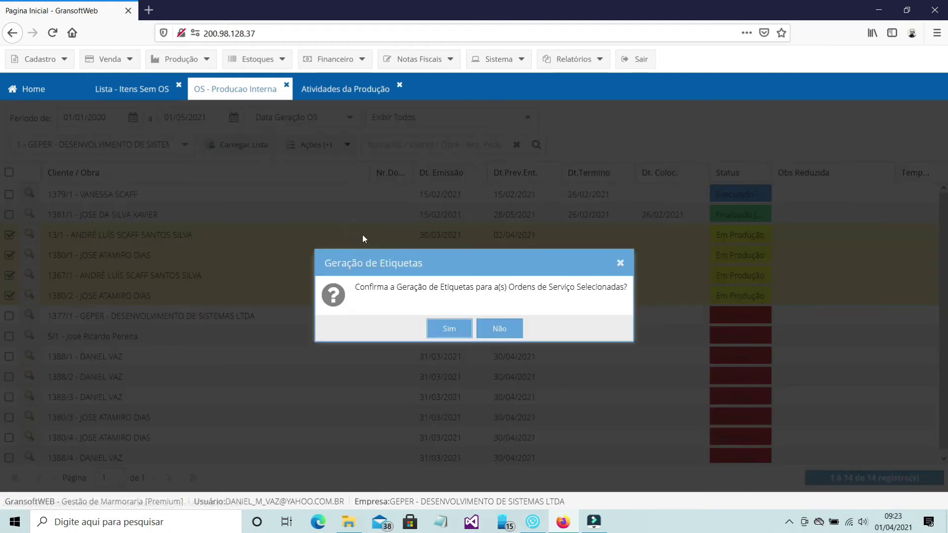
{"action": "left_click", "coordinate": [458, 330]}
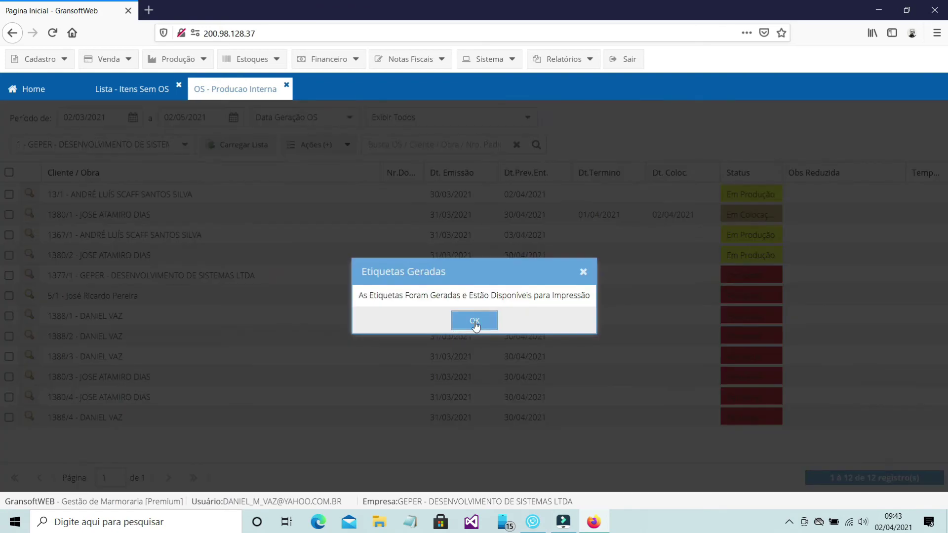
{"action": "left_click", "coordinate": [474, 321]}
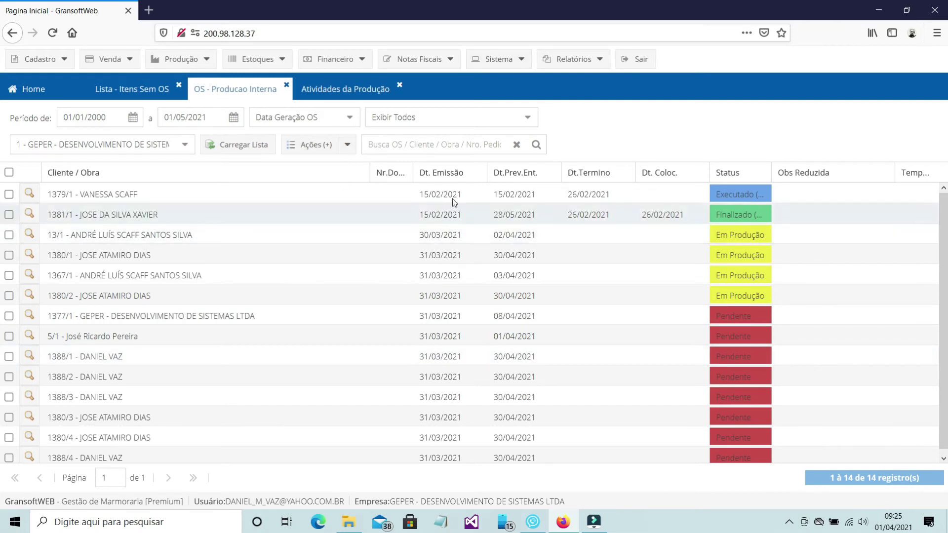
Step: Log into the GransoftWeb desktop app with the user's e-mail and password and open Impressão de Etiquetas
{"action": "left_click", "coordinate": [519, 60]}
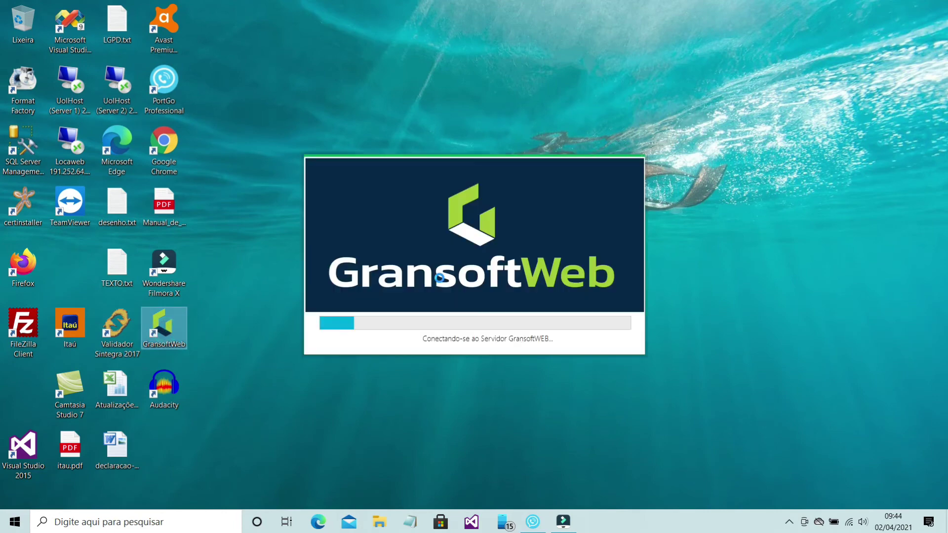
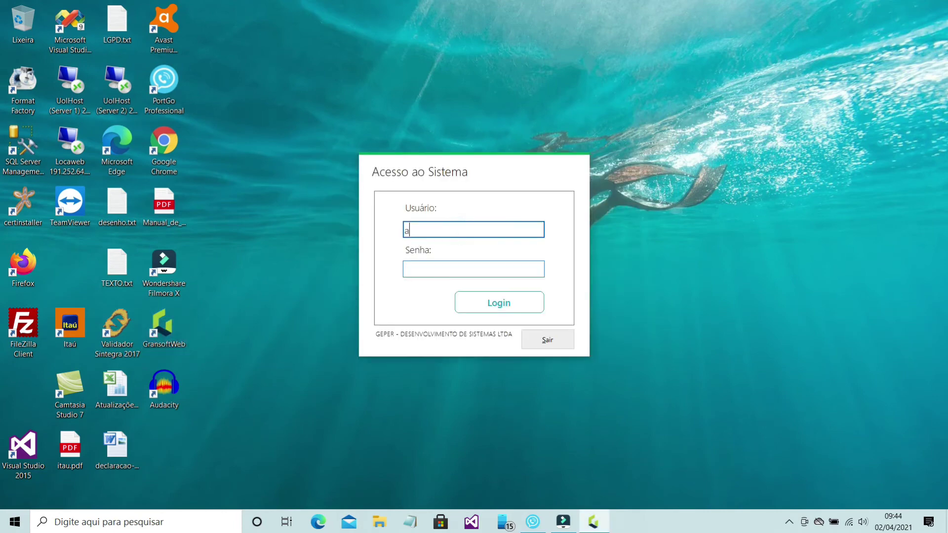
{"action": "key", "text": "Tab"}
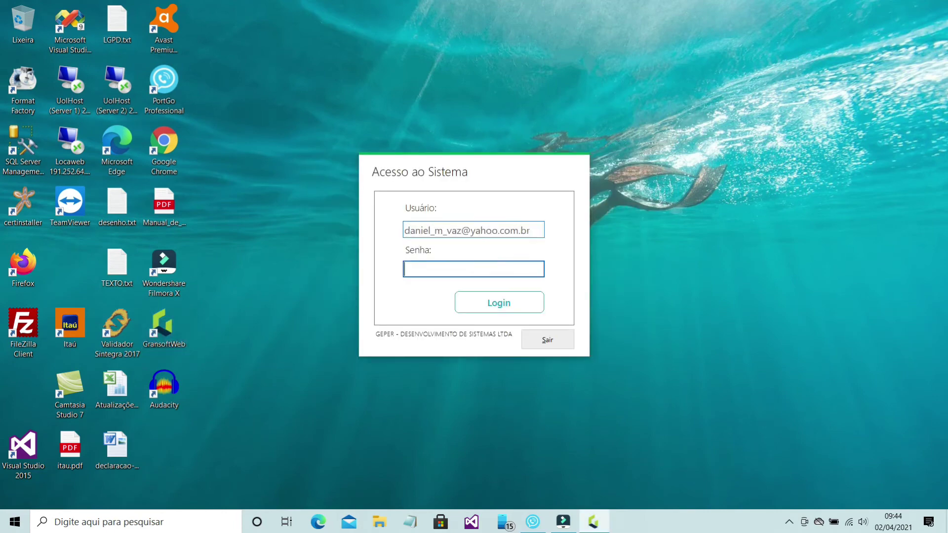
{"action": "type", "text": "******"}
{"action": "left_click", "coordinate": [489, 311]}
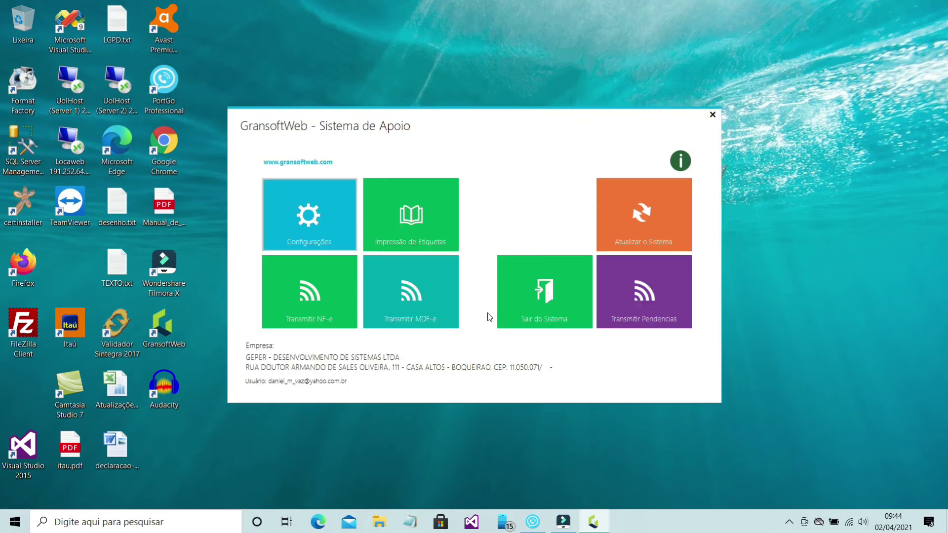
{"action": "left_click", "coordinate": [418, 237]}
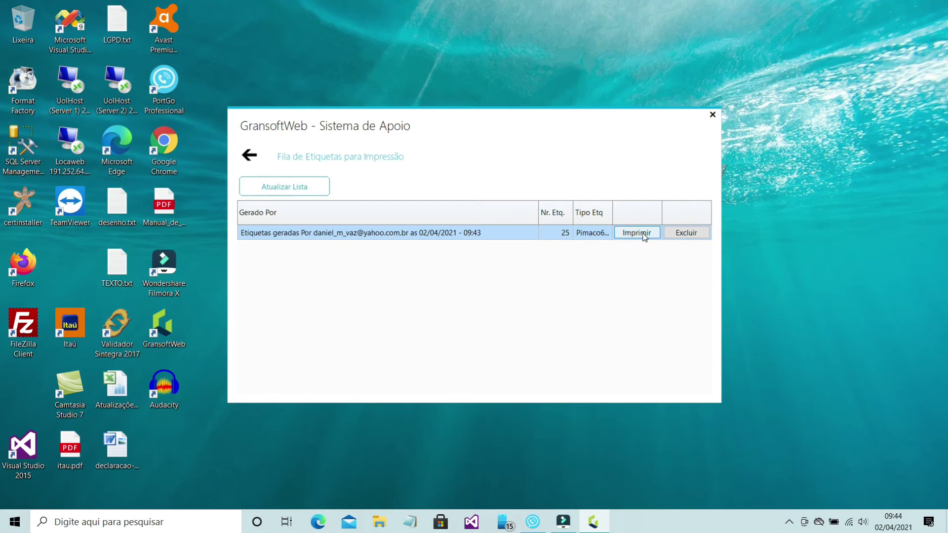
{"action": "left_click", "coordinate": [643, 235]}
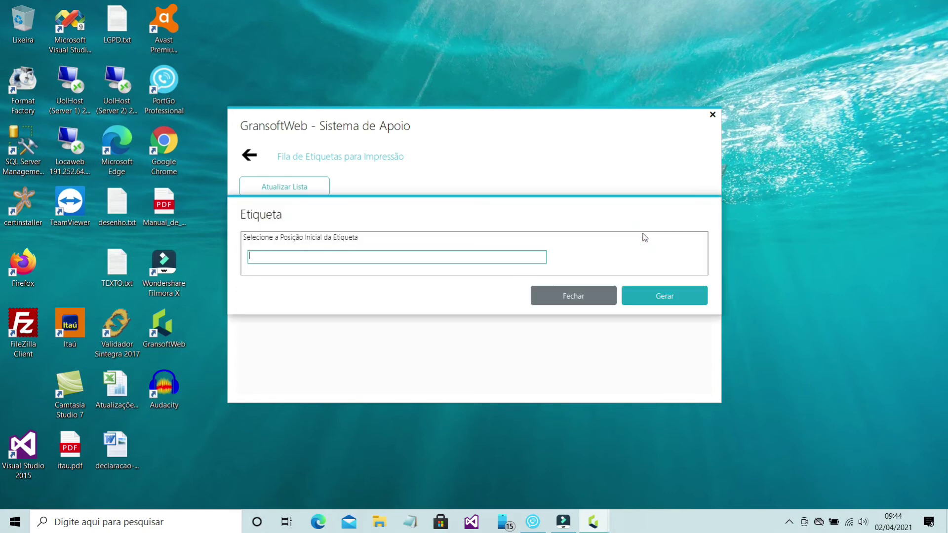
{"action": "left_click", "coordinate": [661, 298]}
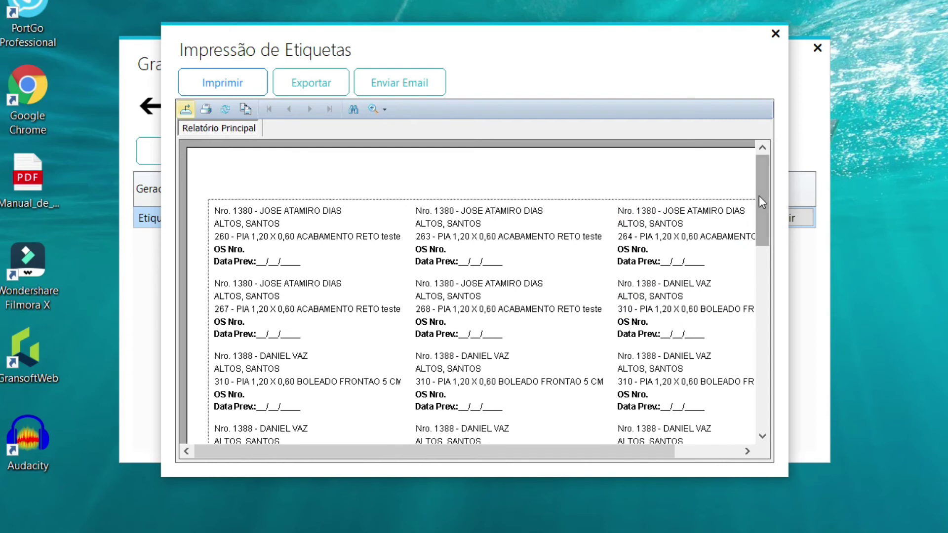
{"action": "left_click_drag", "start_coordinate": [759, 197], "coordinate": [763, 242]}
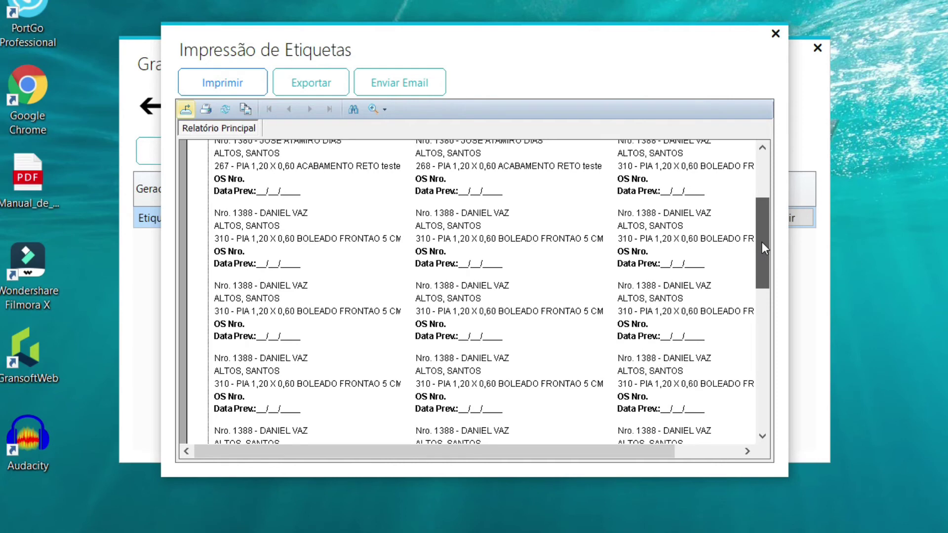
{"action": "left_click_drag", "start_coordinate": [762, 242], "coordinate": [768, 294]}
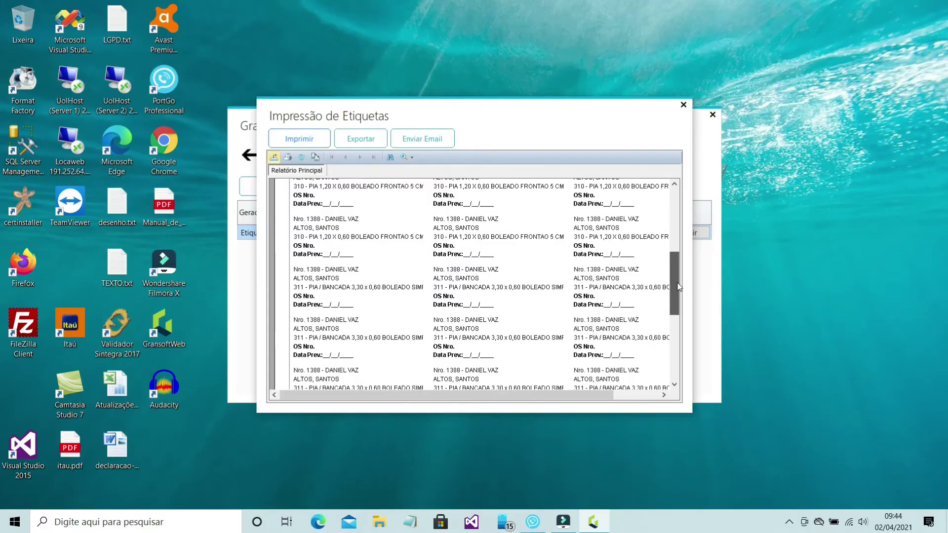
{"action": "left_click_drag", "start_coordinate": [679, 286], "coordinate": [678, 287]}
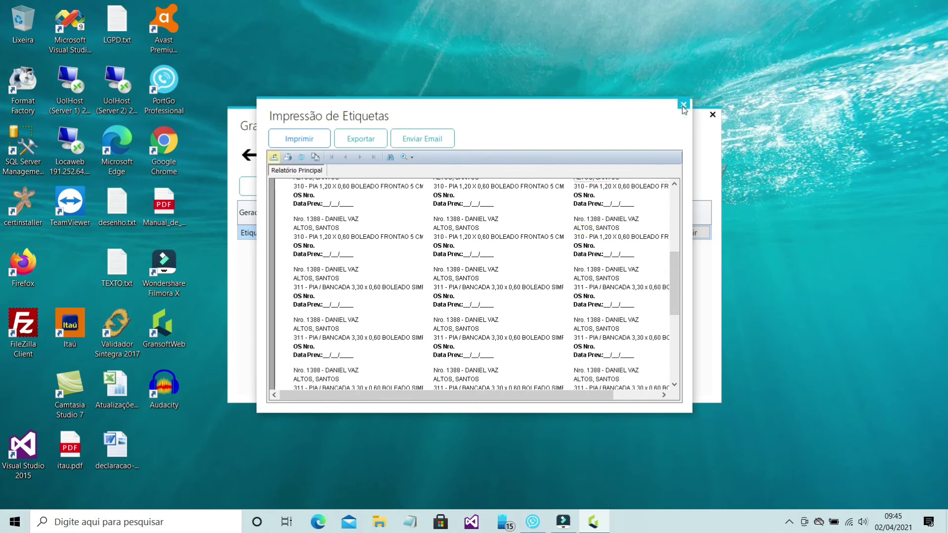
{"action": "left_click", "coordinate": [683, 105]}
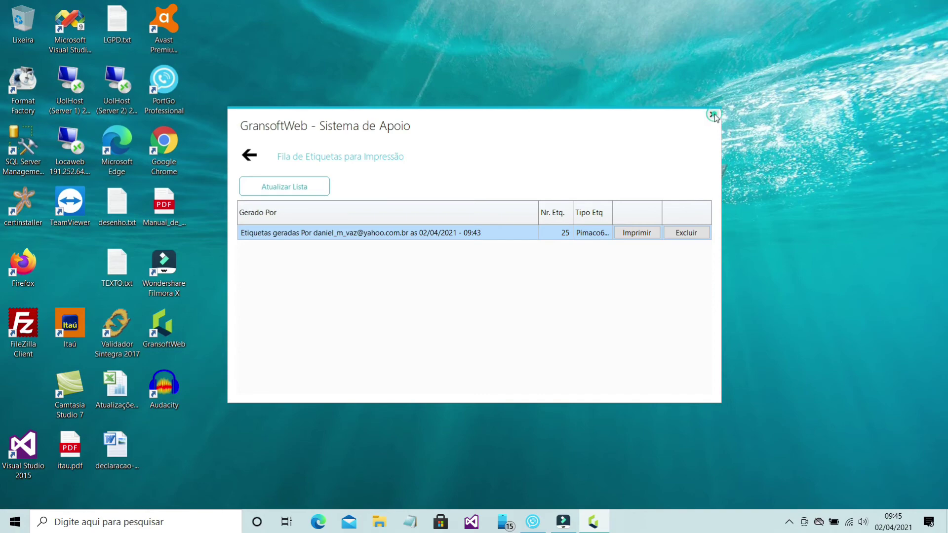
Step: Generate the Relatório - Plano de Corte for order 13/1 and view it maximized
{"action": "left_click", "coordinate": [712, 115]}
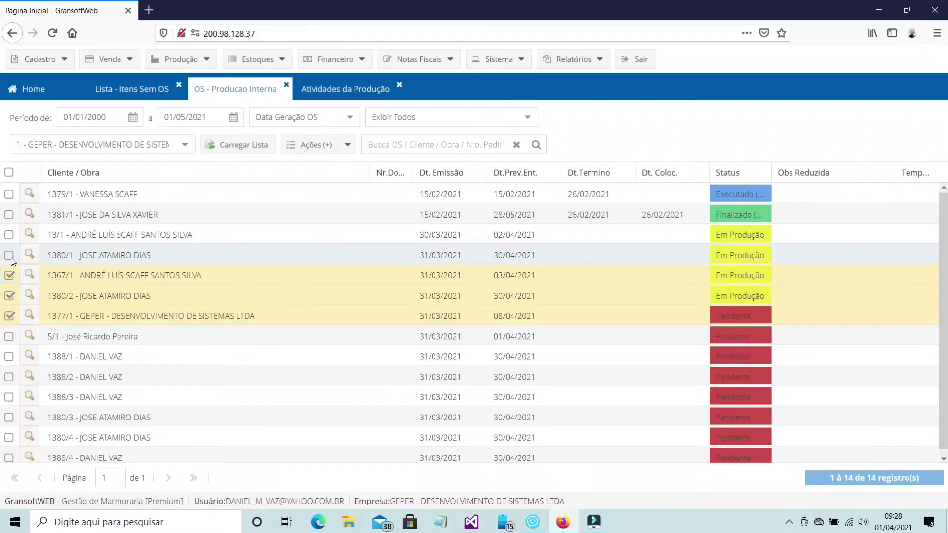
{"action": "left_click", "coordinate": [10, 236]}
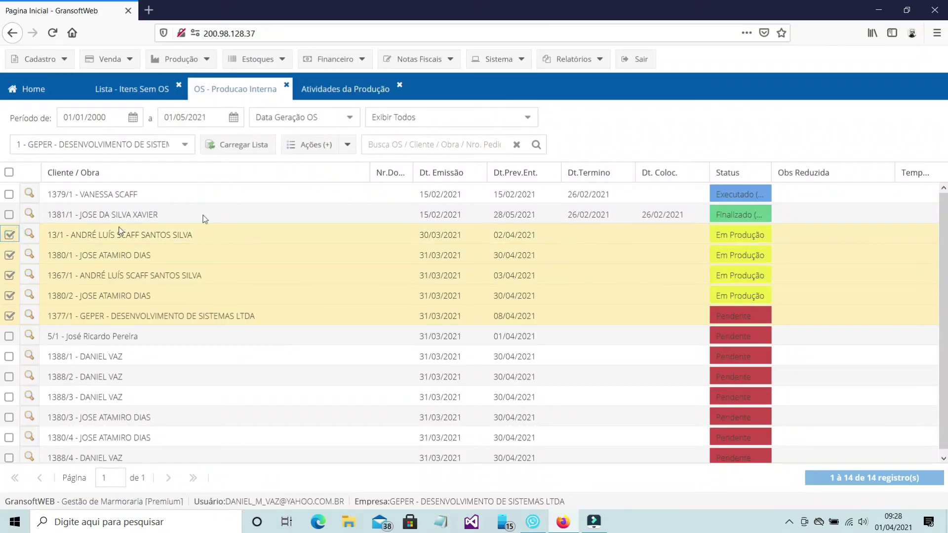
{"action": "left_click", "coordinate": [354, 151]}
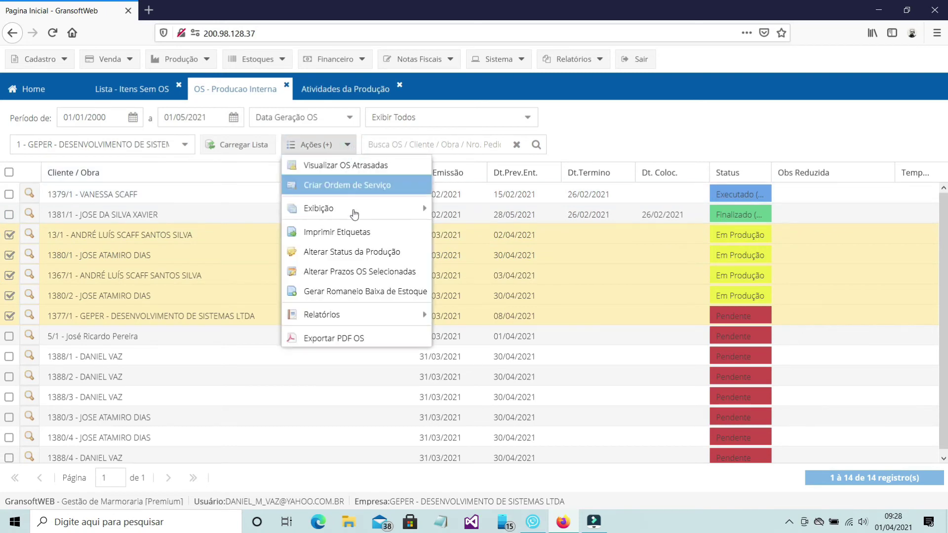
{"action": "mouse_move", "coordinate": [370, 316]}
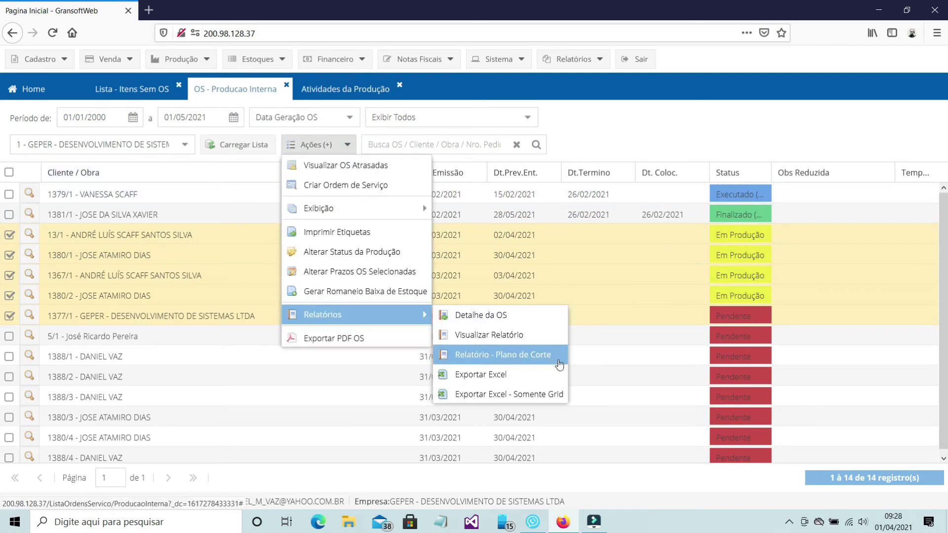
{"action": "left_click", "coordinate": [558, 359]}
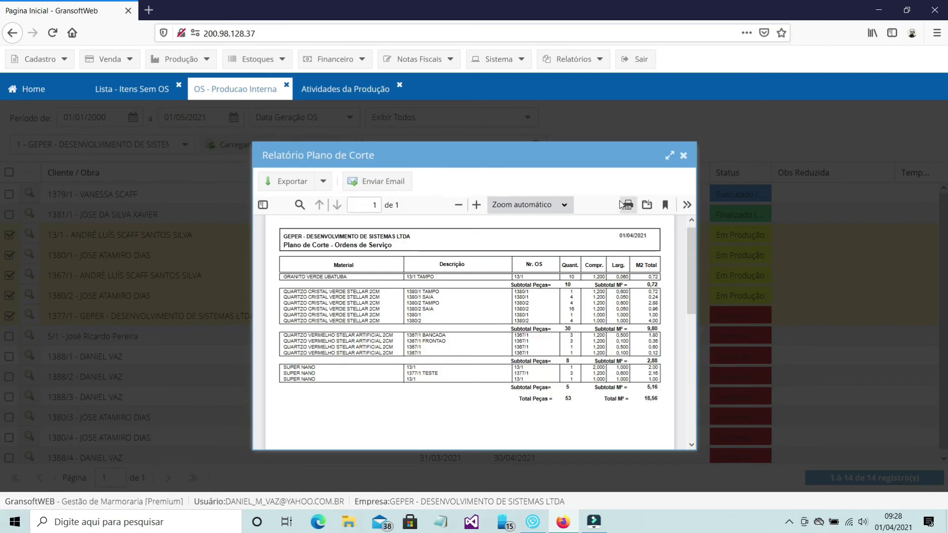
{"action": "left_click", "coordinate": [668, 158]}
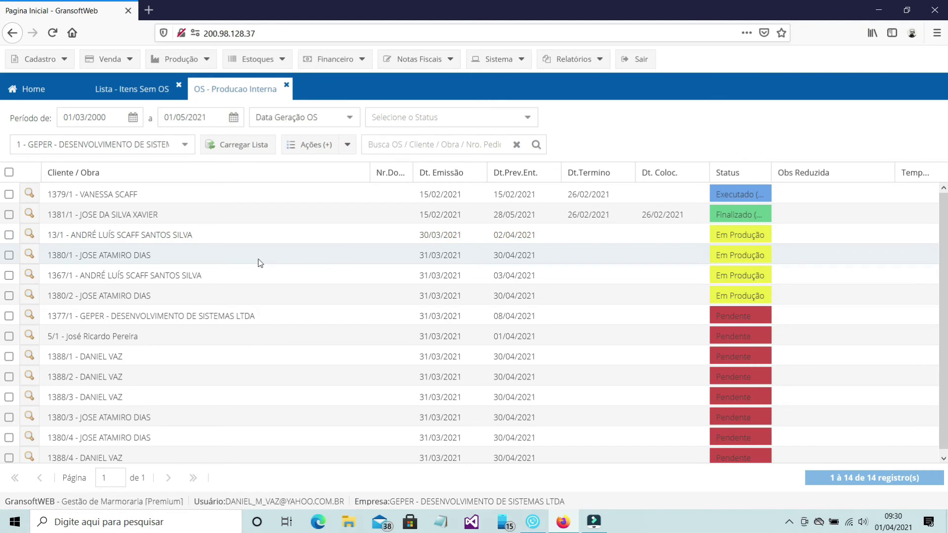
Step: Set order 1380/1's production status to Executado (Produção OK)
{"action": "left_click", "coordinate": [14, 257]}
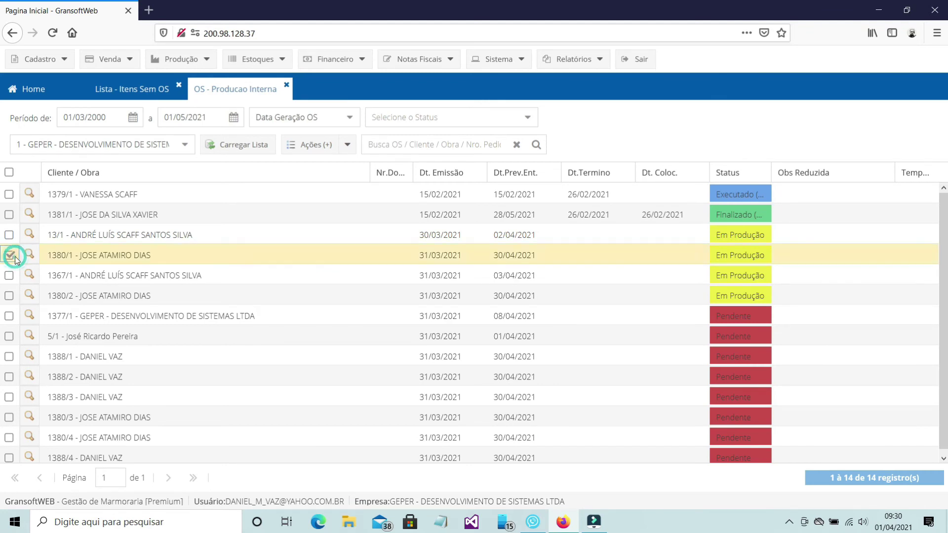
{"action": "left_click", "coordinate": [347, 144]}
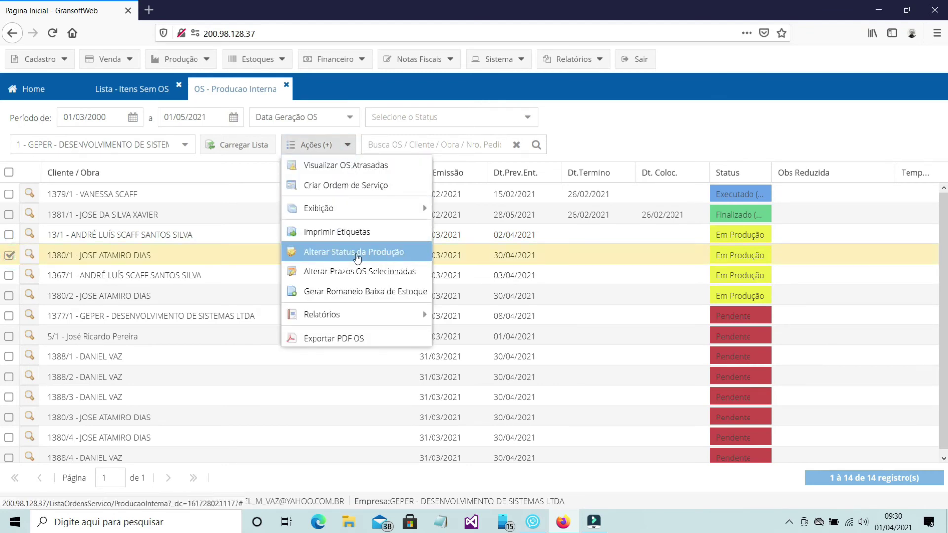
{"action": "left_click", "coordinate": [357, 253]}
{"action": "left_click", "coordinate": [454, 331]}
{"action": "left_click", "coordinate": [493, 295]}
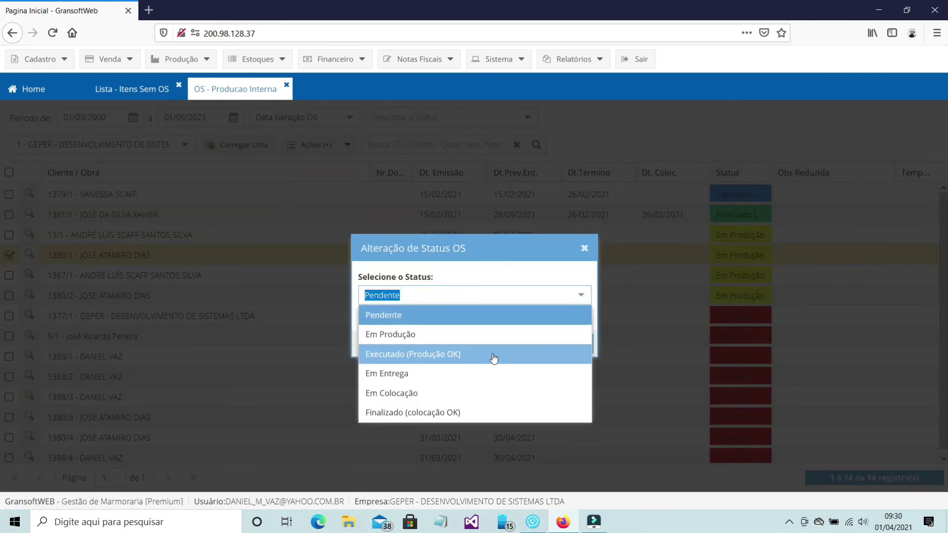
{"action": "left_click", "coordinate": [494, 358]}
{"action": "left_click", "coordinate": [568, 344]}
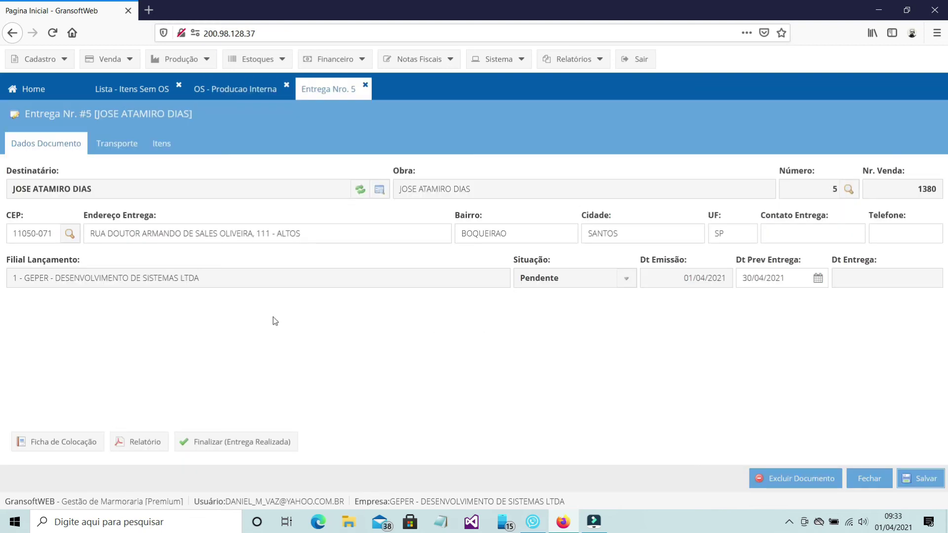
{"action": "left_click", "coordinate": [162, 444]}
{"action": "left_click", "coordinate": [669, 156]}
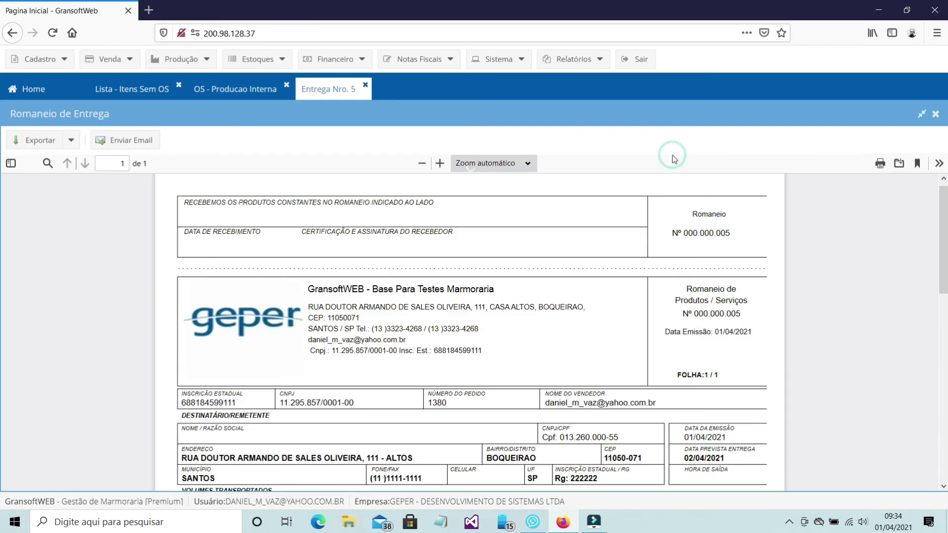
{"action": "left_click_drag", "start_coordinate": [943, 232], "coordinate": [939, 312]}
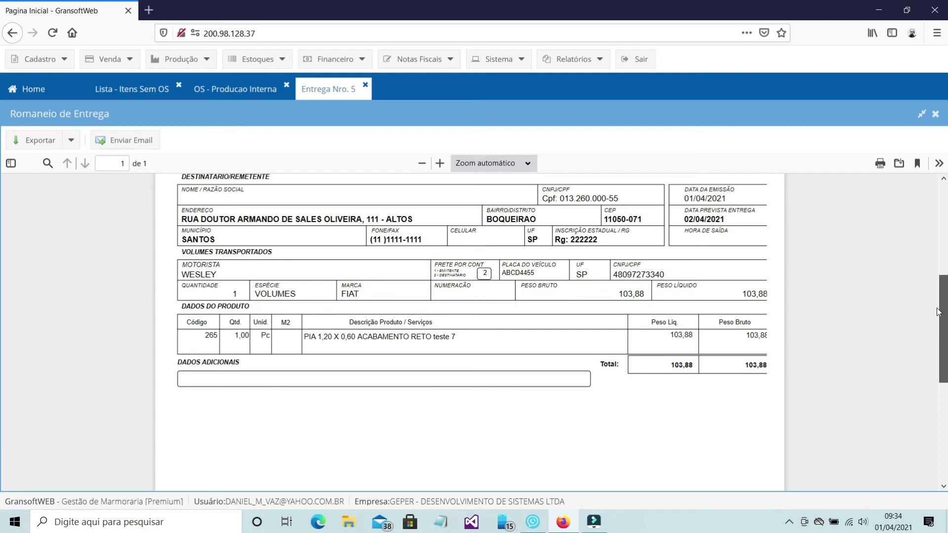
{"action": "left_click", "coordinate": [935, 114]}
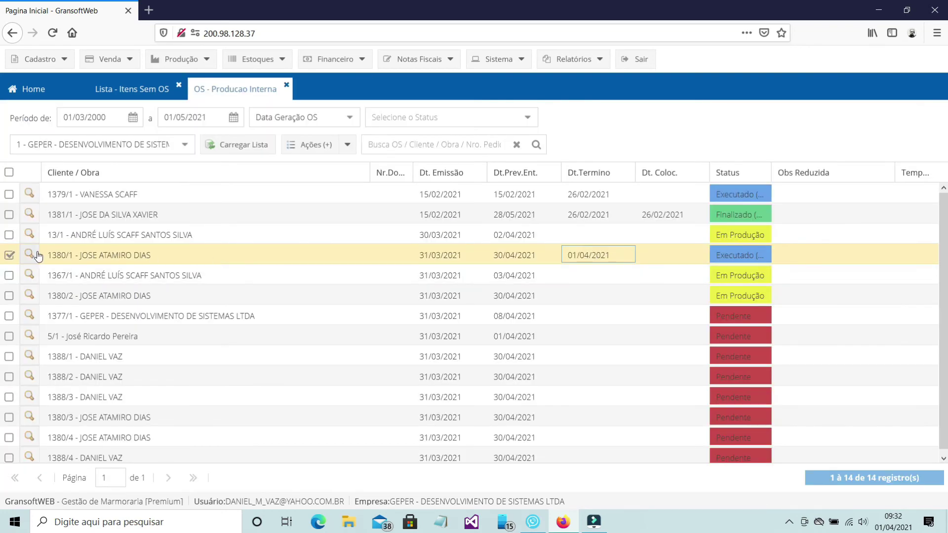
Step: Generate a new delivery from order 1380/1's Entregas tab with Gerar Entrega
{"action": "left_click", "coordinate": [33, 253]}
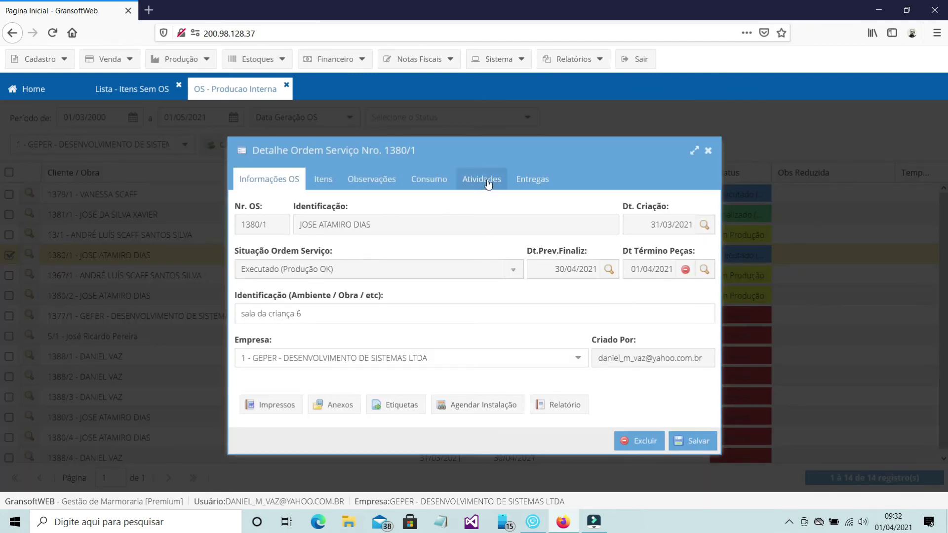
{"action": "left_click", "coordinate": [533, 181]}
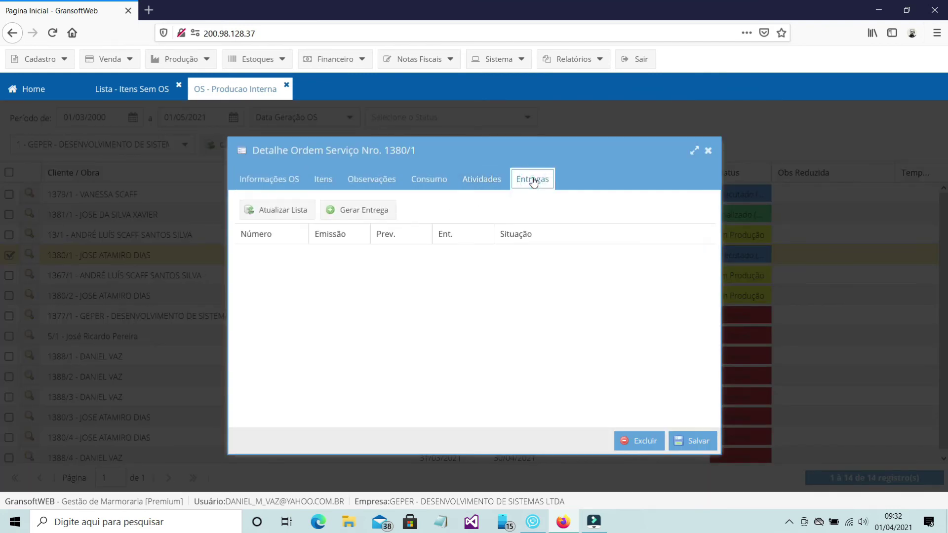
{"action": "left_click", "coordinate": [359, 216]}
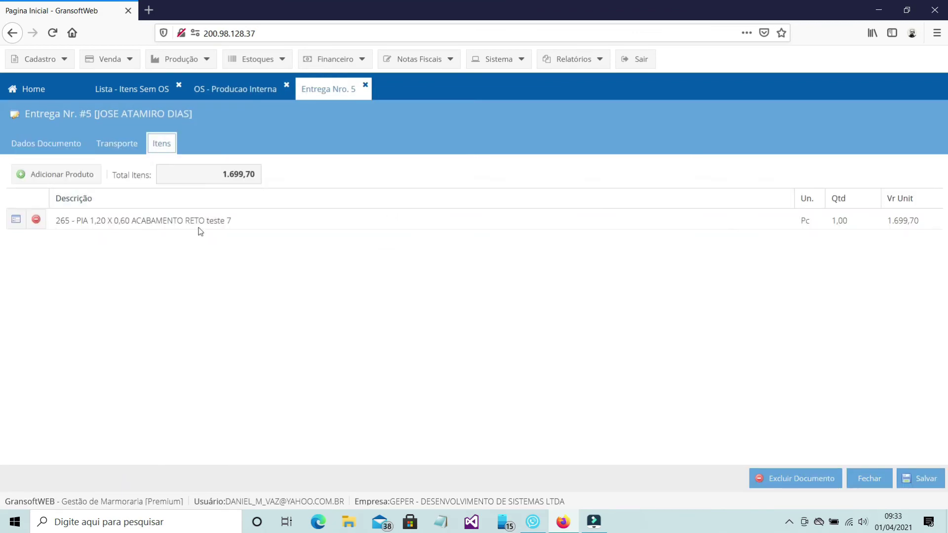
Step: Enter the transport vehicle details: brand FIAT, plate ABCD4455, state SP
{"action": "left_click", "coordinate": [117, 143]}
{"action": "left_click", "coordinate": [122, 183]}
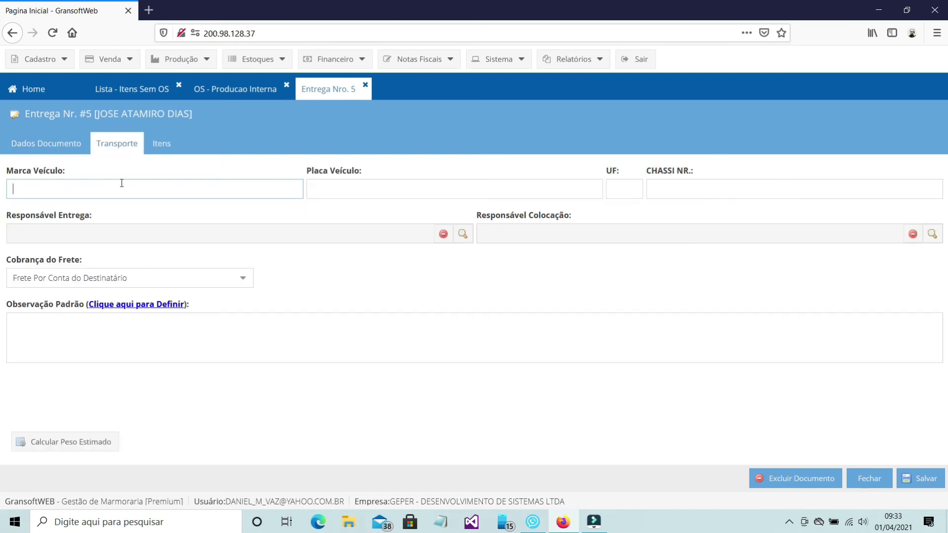
{"action": "type", "text": "FIAT"}
{"action": "key", "text": "Tab"}
{"action": "type", "text": "AB"}
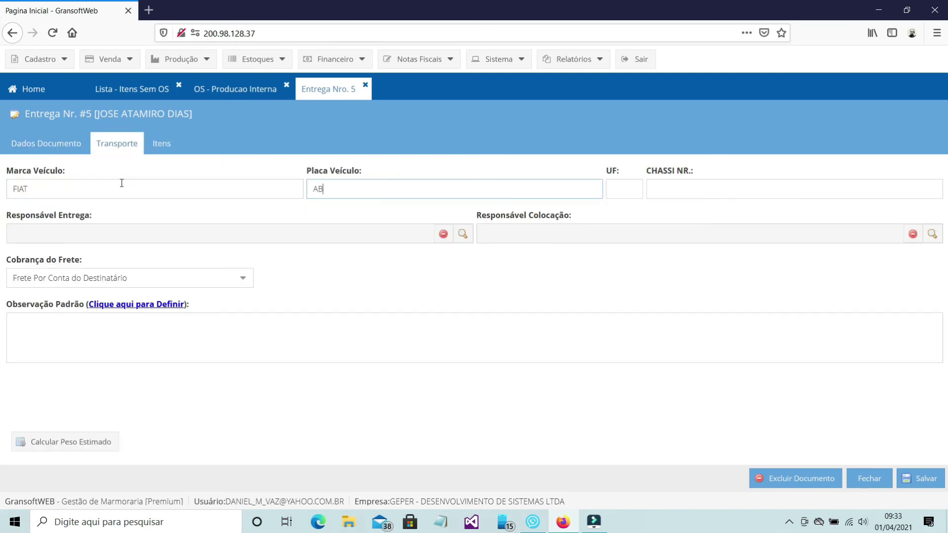
{"action": "key", "text": "Tab"}
{"action": "type", "text": "SP"}
{"action": "key", "text": "Tab"}
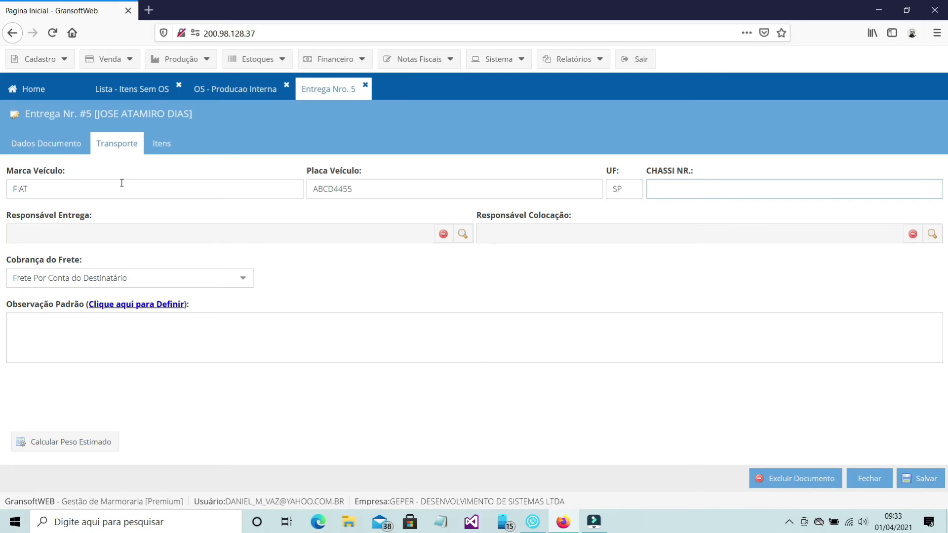
Step: Assign delivery and installation staff, set expected delivery 02/04/2021, and save
{"action": "left_click", "coordinate": [463, 234]}
{"action": "double_click", "coordinate": [467, 247]}
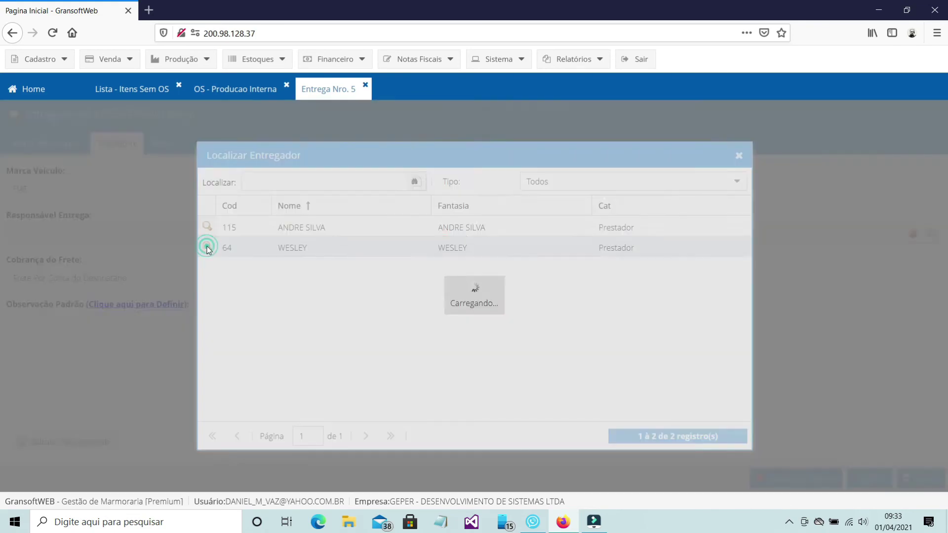
{"action": "left_click", "coordinate": [932, 234]}
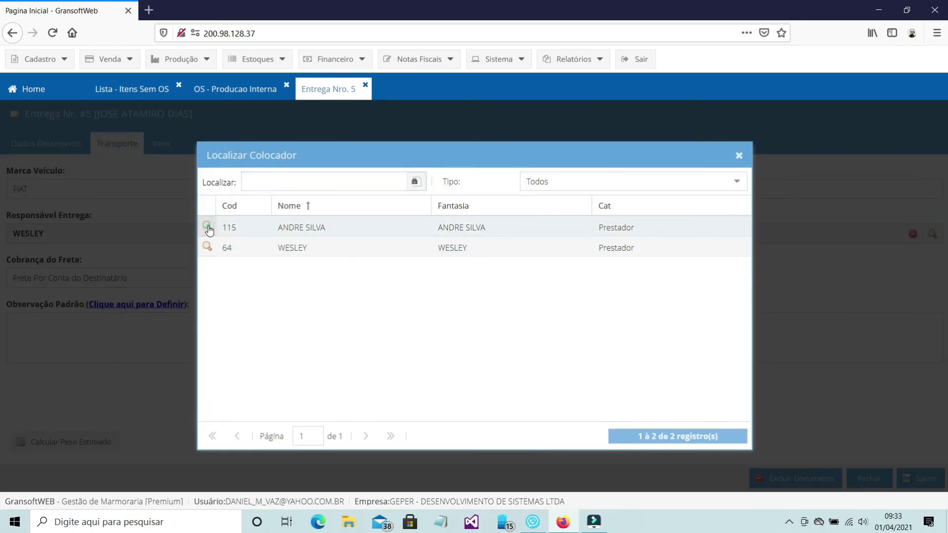
{"action": "left_click", "coordinate": [212, 225]}
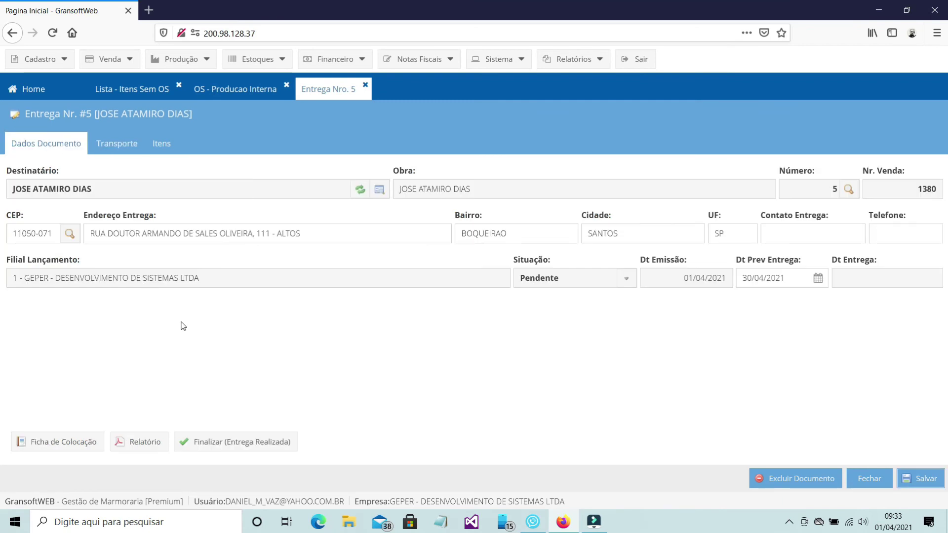
{"action": "left_click", "coordinate": [817, 277]}
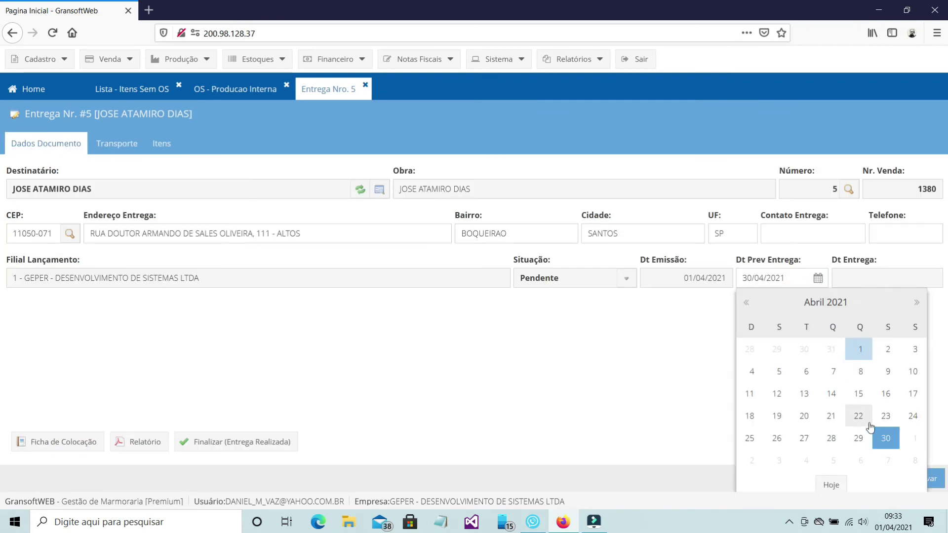
{"action": "left_click", "coordinate": [888, 349]}
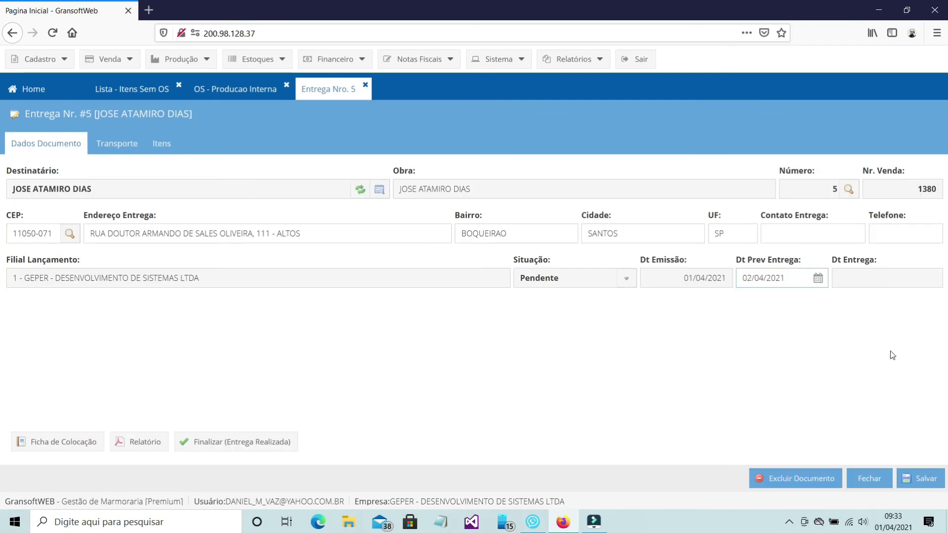
{"action": "left_click", "coordinate": [919, 478]}
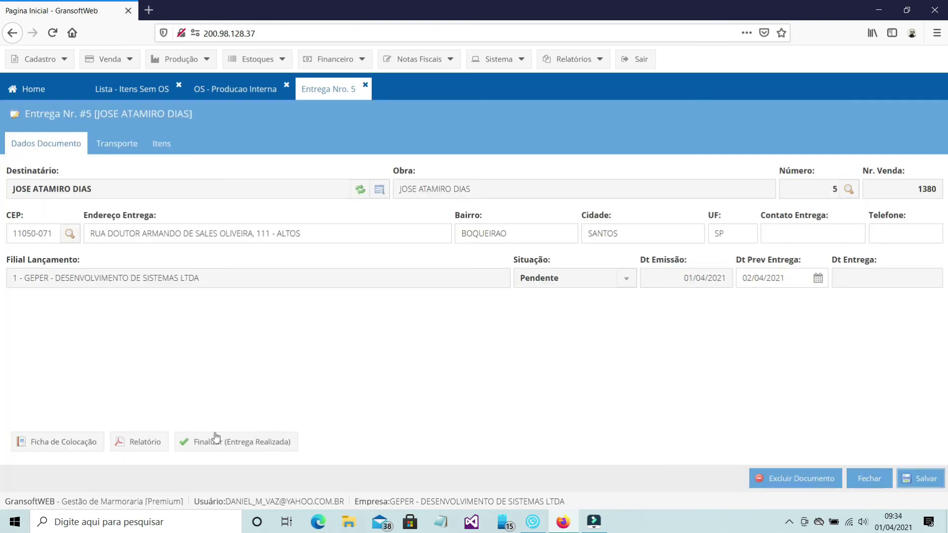
Step: Preview the delivery Nr. 5 slip full-page, close it, and bring up the delivery's situation choices
{"action": "left_click", "coordinate": [168, 447]}
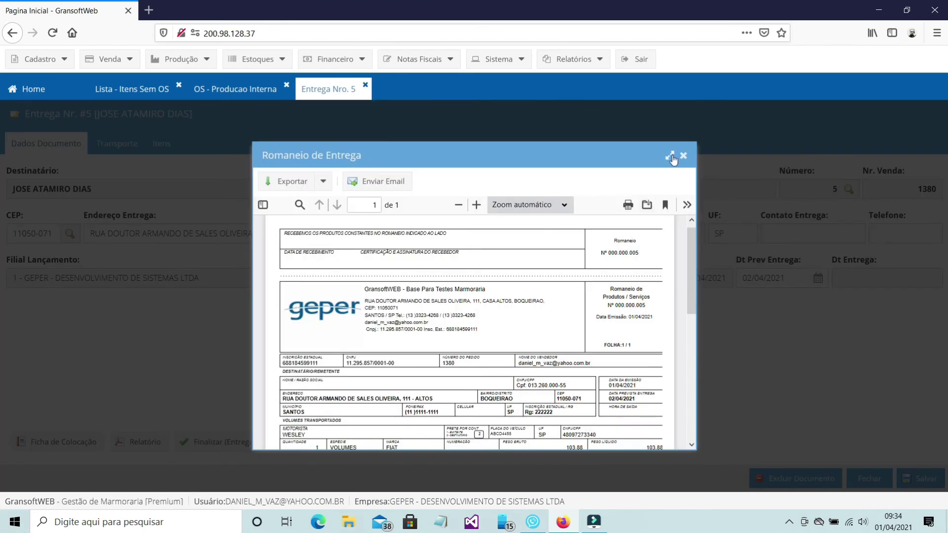
{"action": "left_click", "coordinate": [672, 157]}
{"action": "left_click_drag", "start_coordinate": [943, 222], "coordinate": [938, 311]}
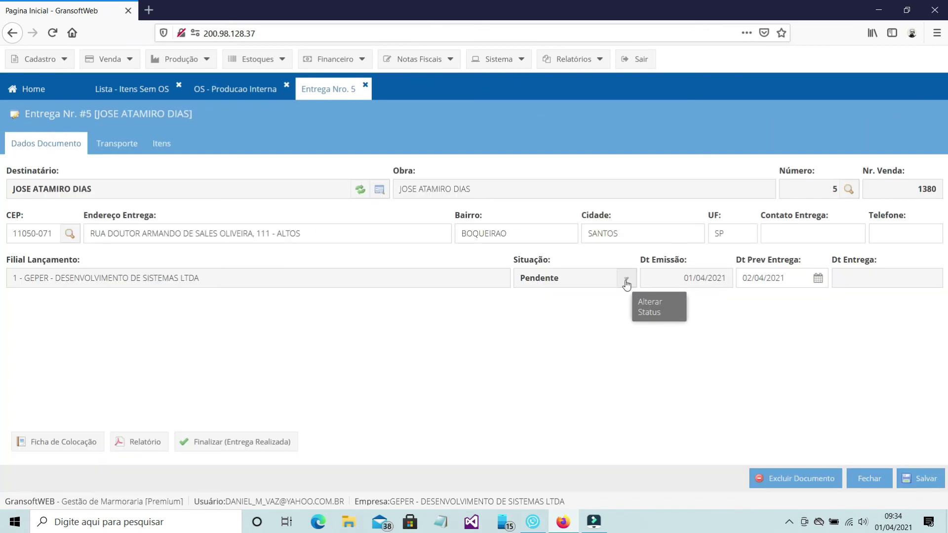
{"action": "left_click", "coordinate": [626, 285]}
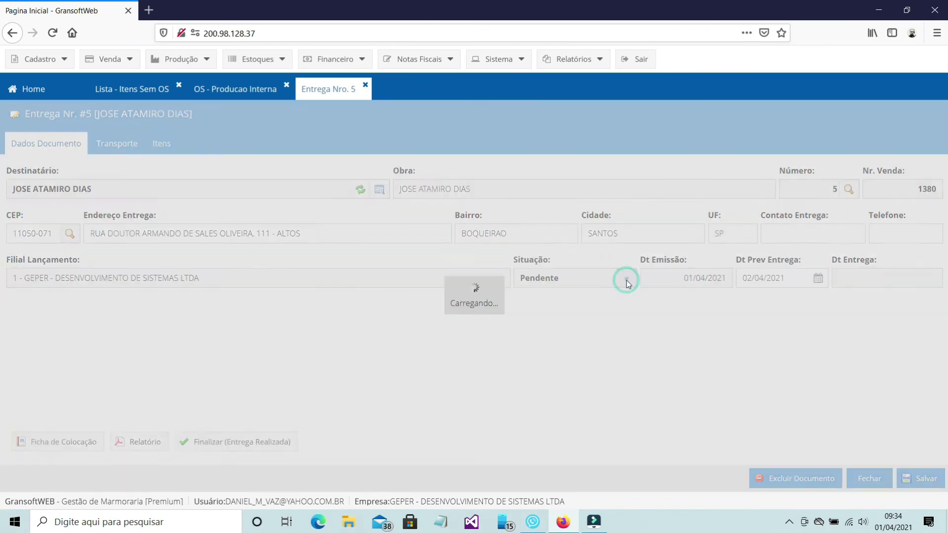
{"action": "left_click", "coordinate": [583, 295]}
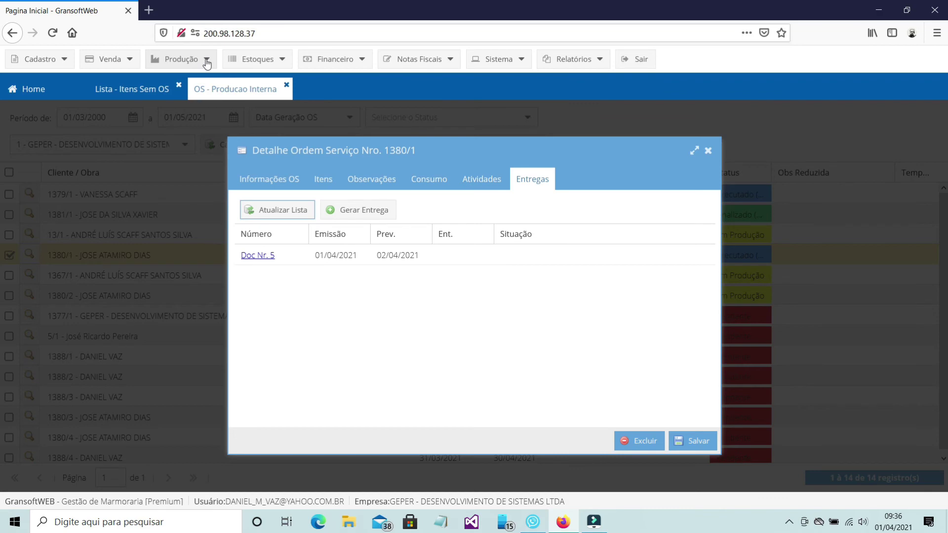
Step: List all deliveries generated from year 2000 onward, every status, in Produção > Entregas
{"action": "left_click", "coordinate": [207, 60]}
{"action": "left_click", "coordinate": [226, 141]}
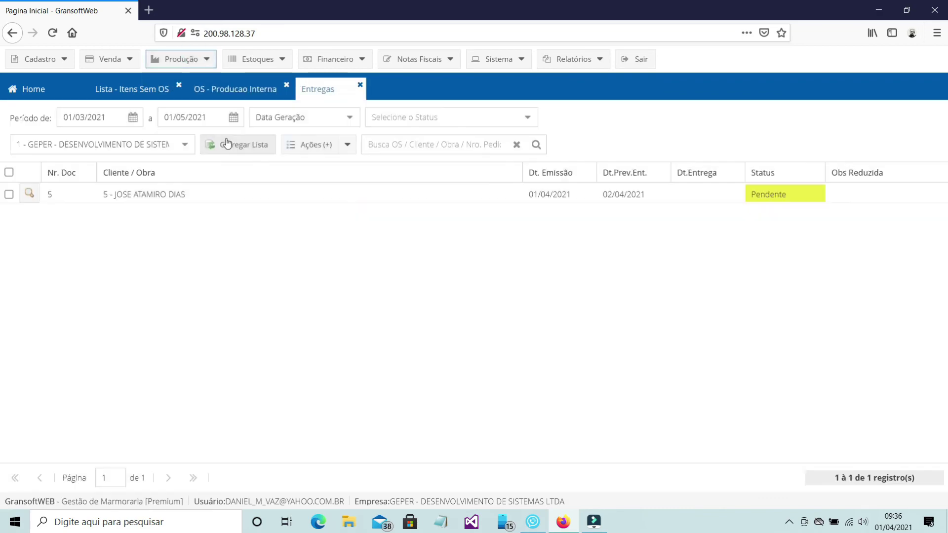
{"action": "double_click", "coordinate": [99, 119]}
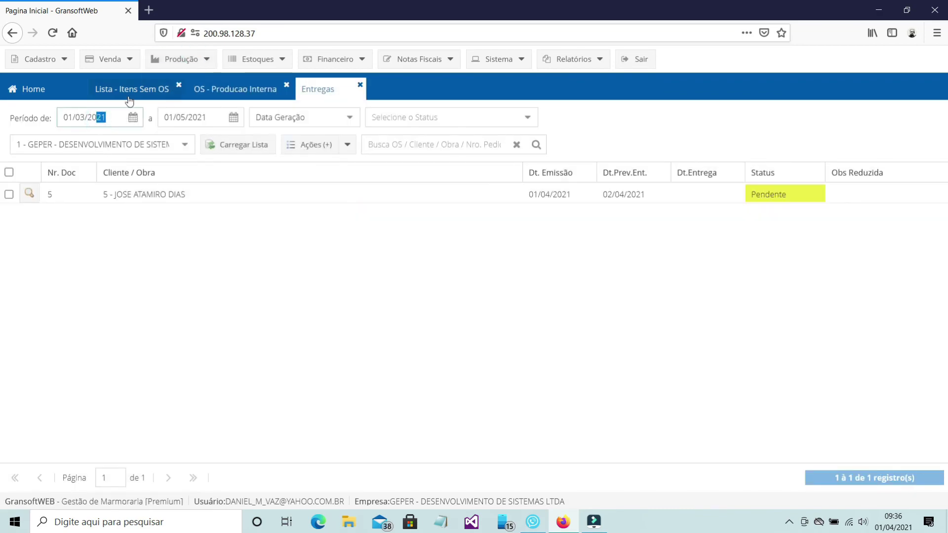
{"action": "type", "text": "2000"}
{"action": "left_click", "coordinate": [354, 125]}
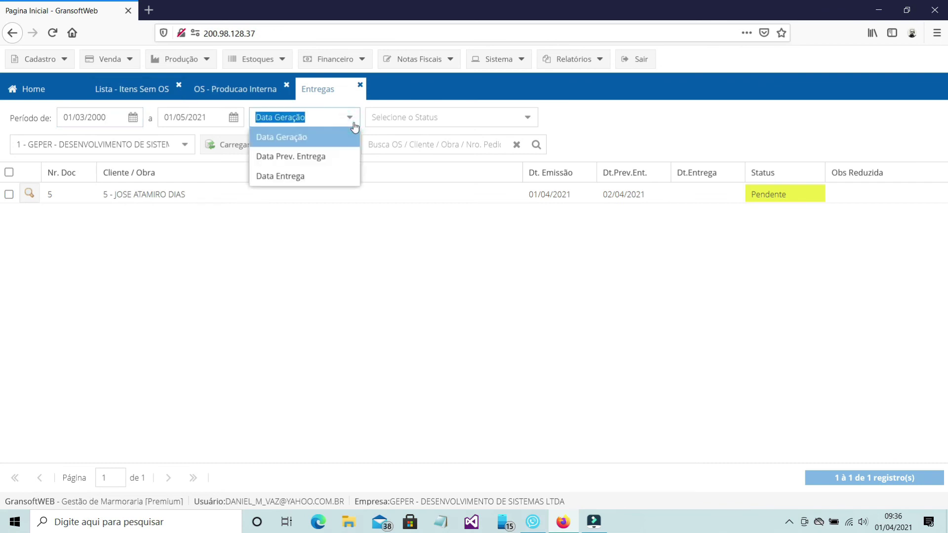
{"action": "left_click", "coordinate": [316, 138]}
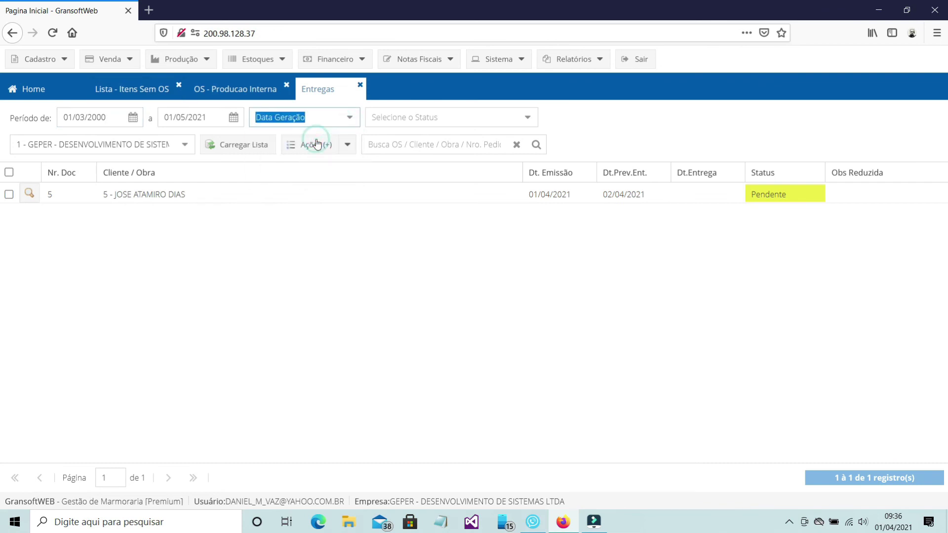
{"action": "left_click", "coordinate": [527, 121]}
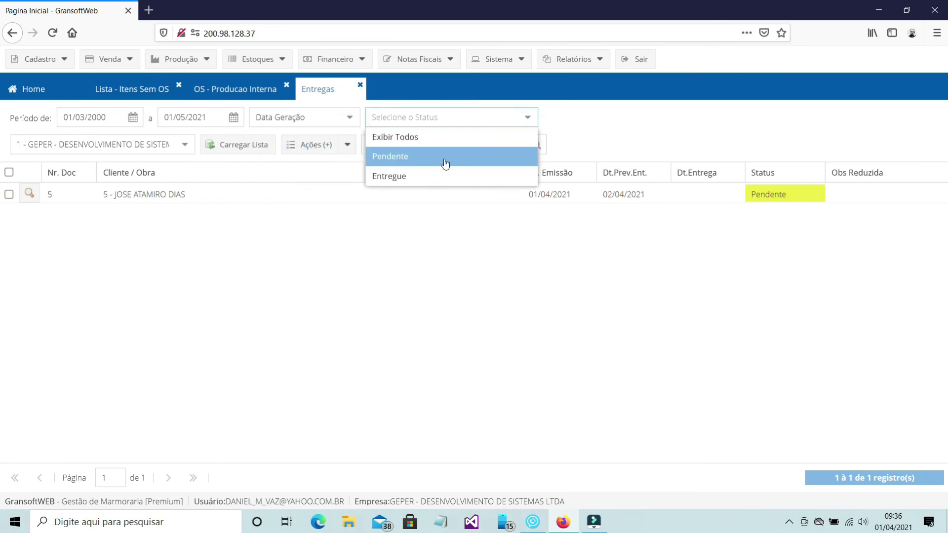
{"action": "left_click", "coordinate": [438, 139]}
{"action": "left_click", "coordinate": [237, 154]}
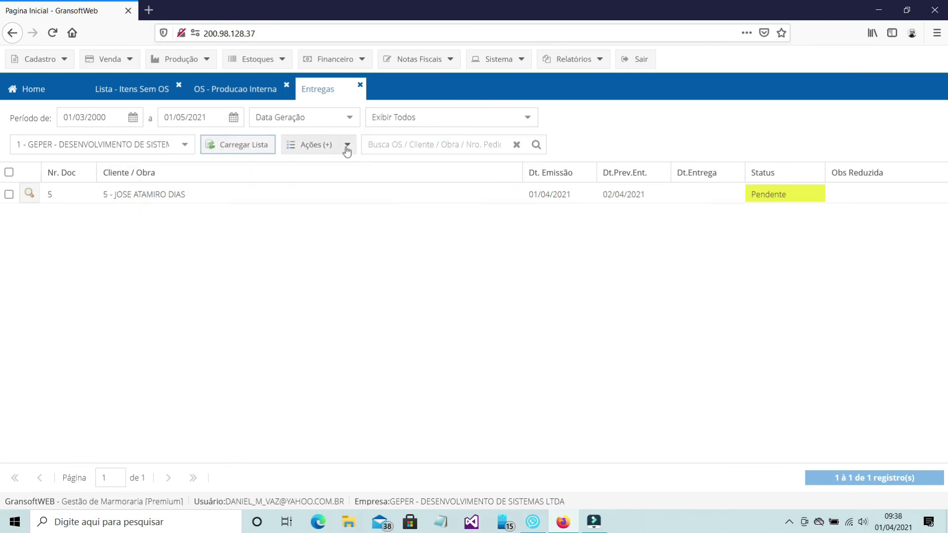
{"action": "left_click", "coordinate": [347, 148]}
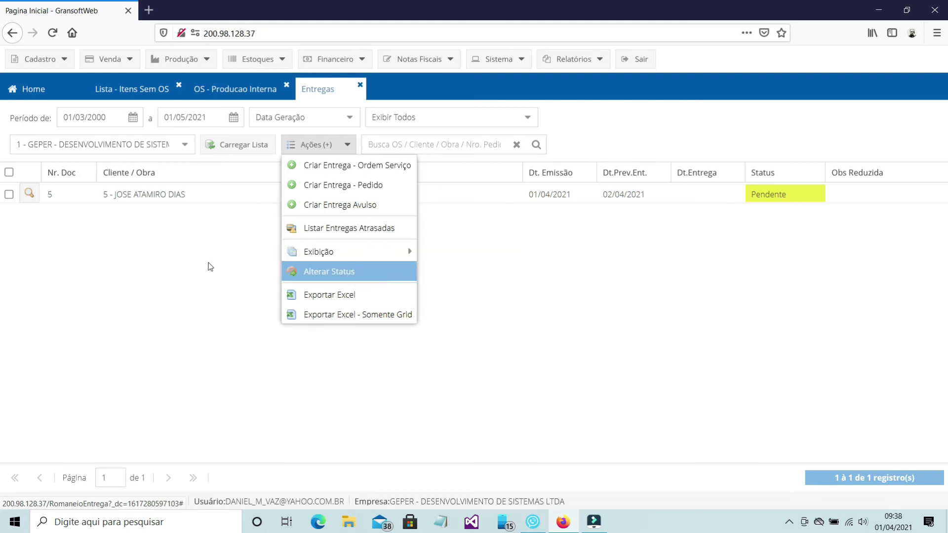
{"action": "left_click", "coordinate": [10, 194]}
{"action": "left_click", "coordinate": [342, 147]}
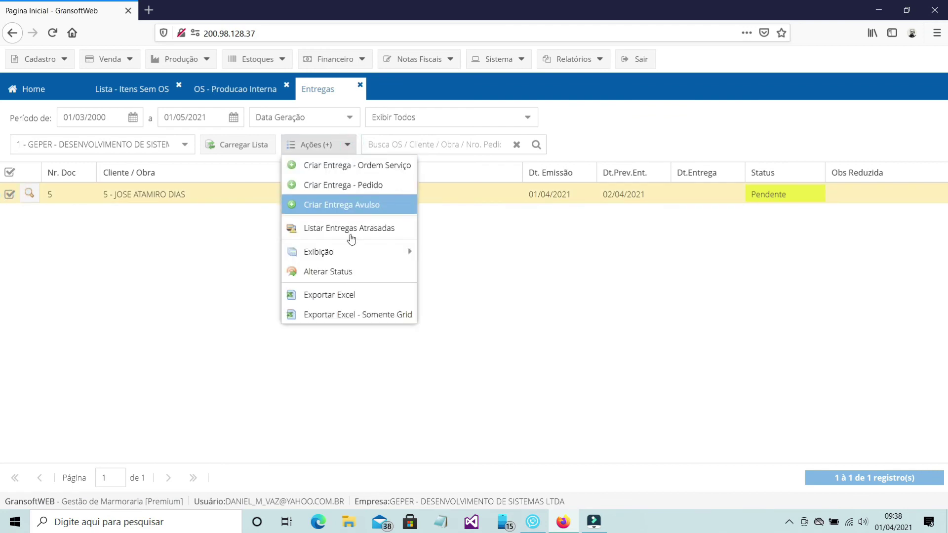
{"action": "left_click", "coordinate": [328, 271]}
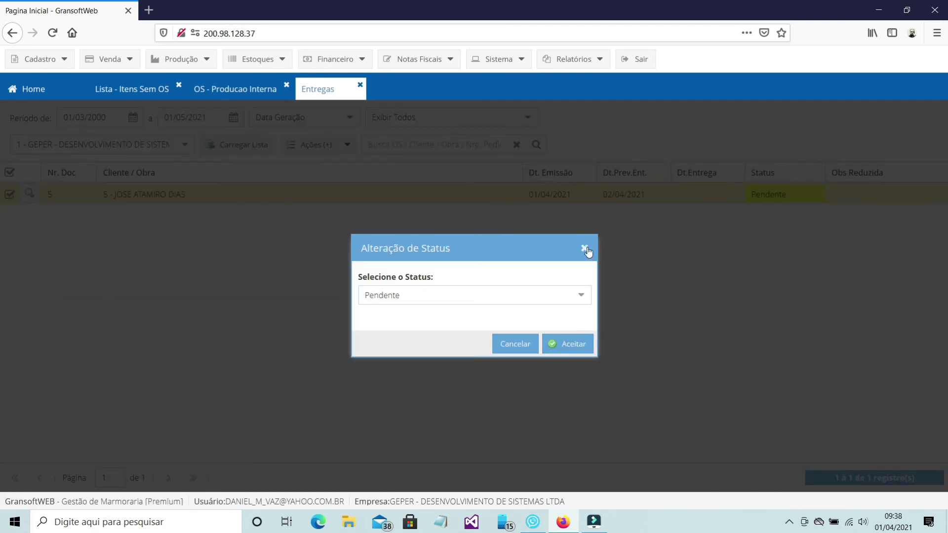
{"action": "left_click", "coordinate": [585, 248]}
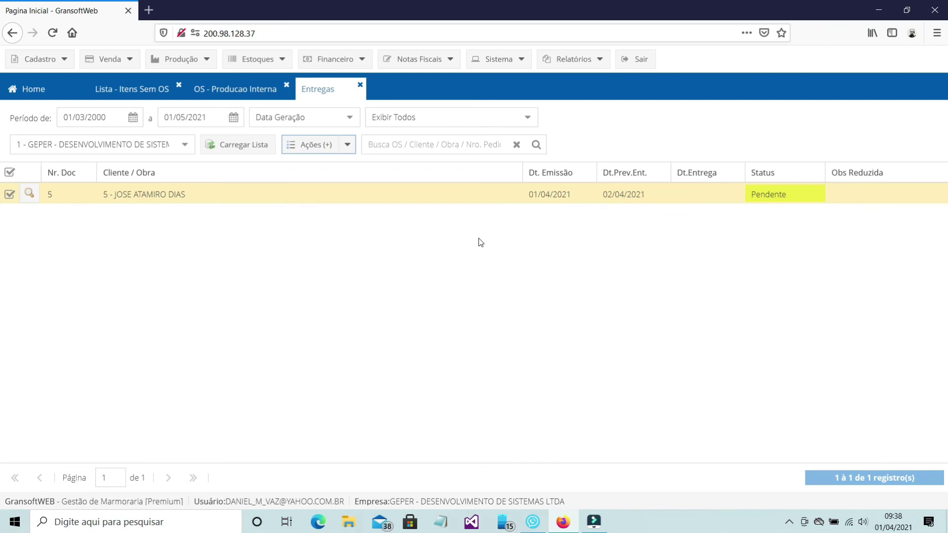
{"action": "left_click", "coordinate": [347, 144]}
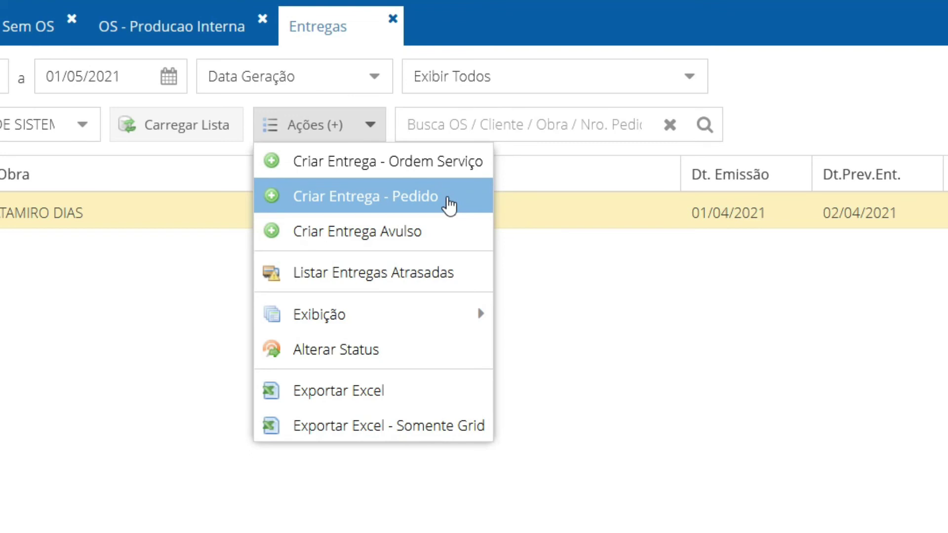
Step: Finalize delivery Nr. 5 as Entrega Realizada and reload the list to show it Entregue
{"action": "left_click", "coordinate": [450, 206]}
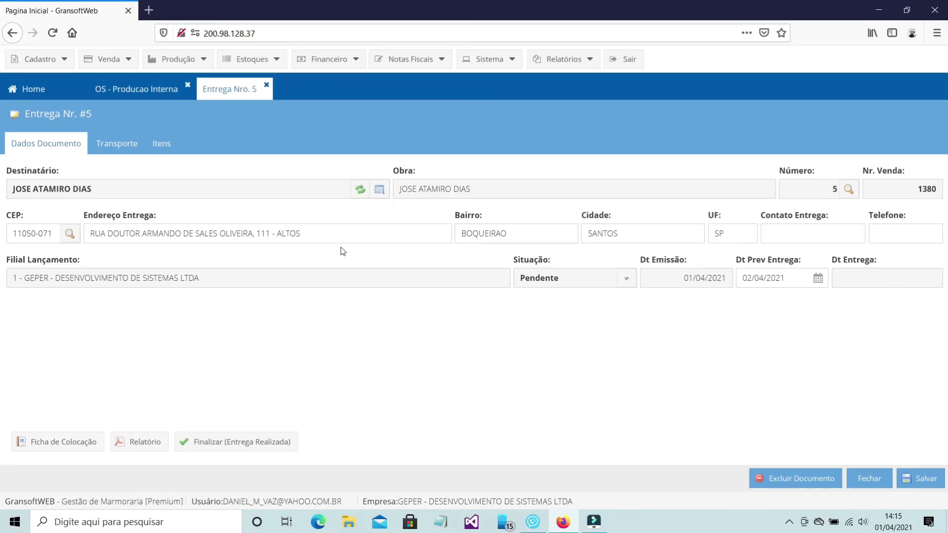
{"action": "left_click", "coordinate": [256, 446]}
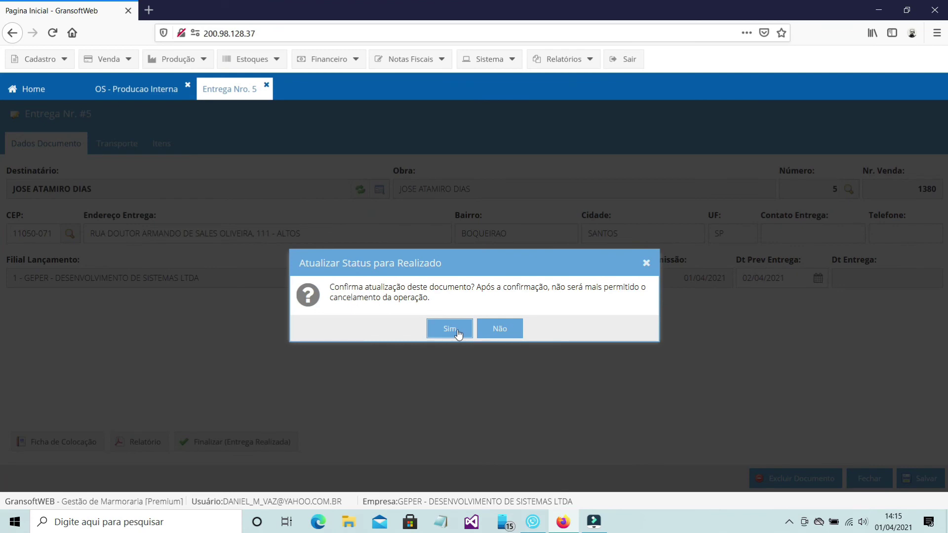
{"action": "left_click", "coordinate": [457, 331]}
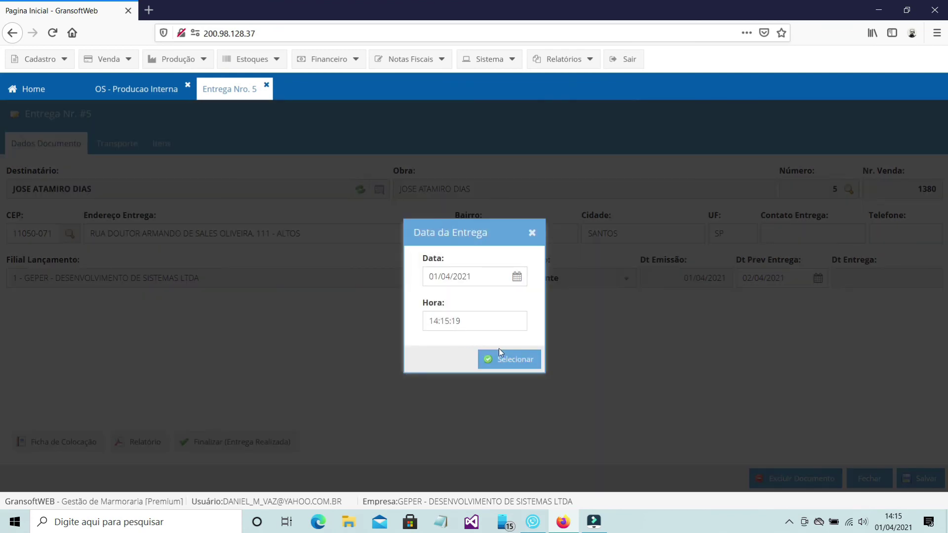
{"action": "left_click", "coordinate": [514, 359]}
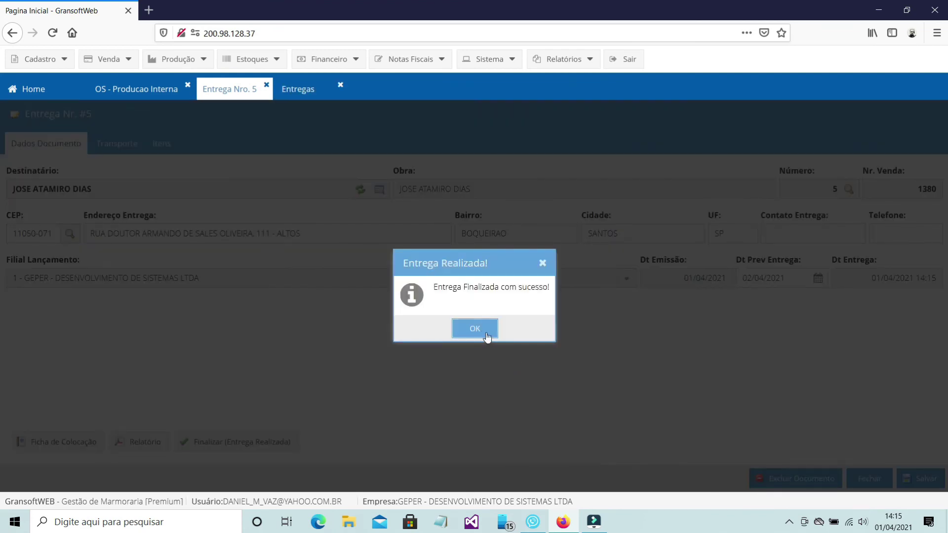
{"action": "left_click", "coordinate": [483, 329]}
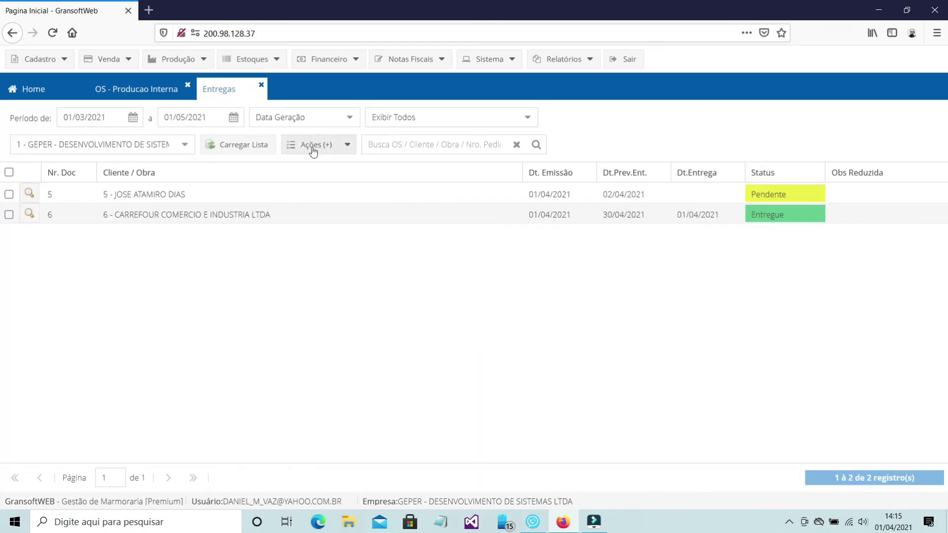
{"action": "left_click", "coordinate": [255, 146]}
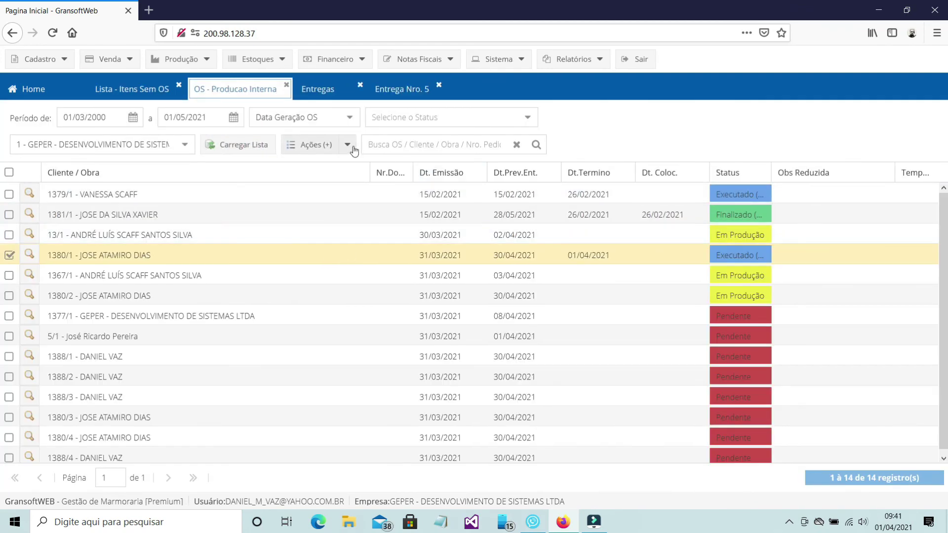
Step: Change the production status of service order 1380/1 to Em Colocação
{"action": "left_click", "coordinate": [353, 147]}
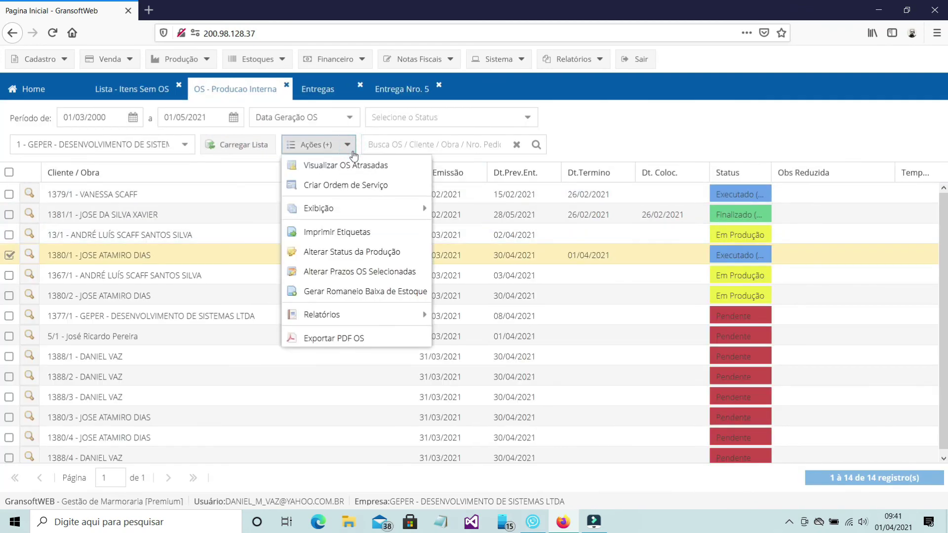
{"action": "left_click", "coordinate": [371, 251]}
{"action": "left_click", "coordinate": [438, 332]}
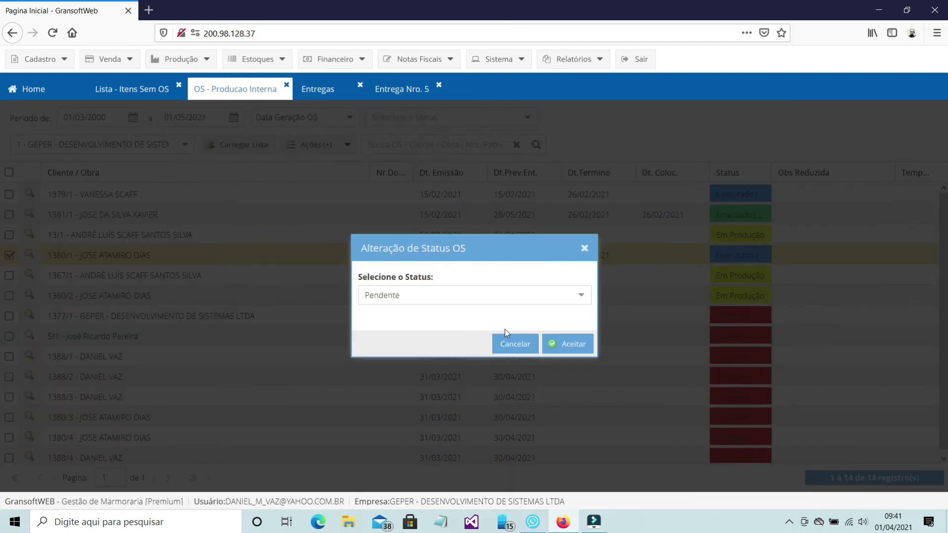
{"action": "left_click", "coordinate": [583, 297]}
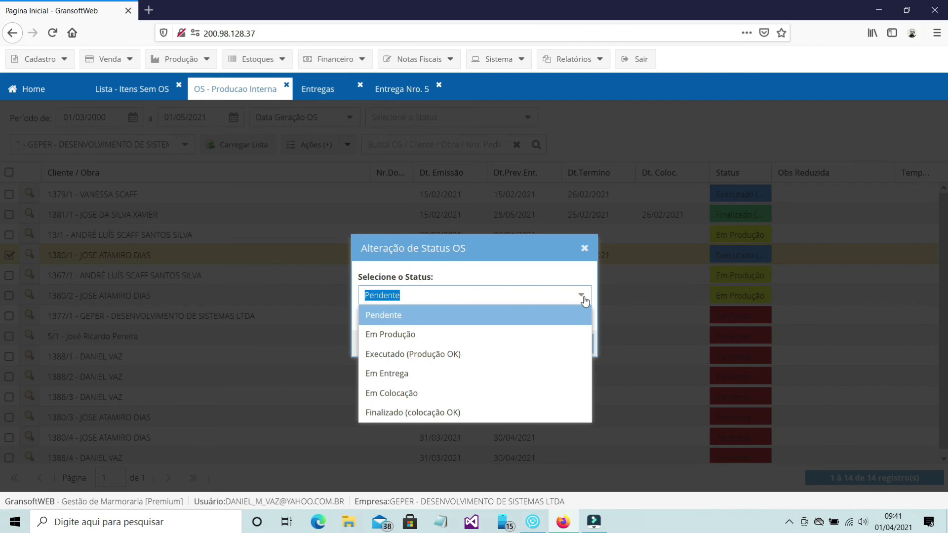
{"action": "left_click", "coordinate": [478, 393]}
{"action": "left_click", "coordinate": [564, 346]}
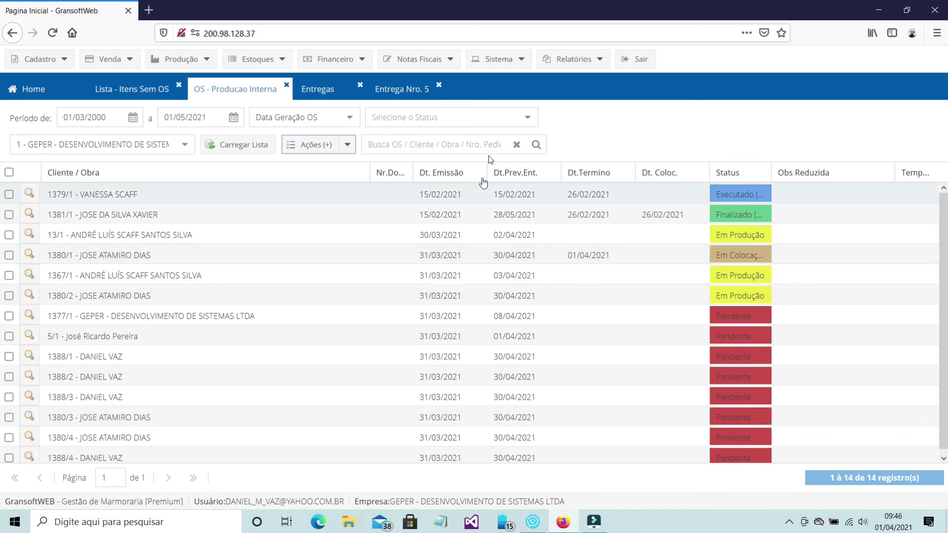
Step: Filter the order list to Em Colocação and open service order 1380/1
{"action": "left_click", "coordinate": [525, 118]}
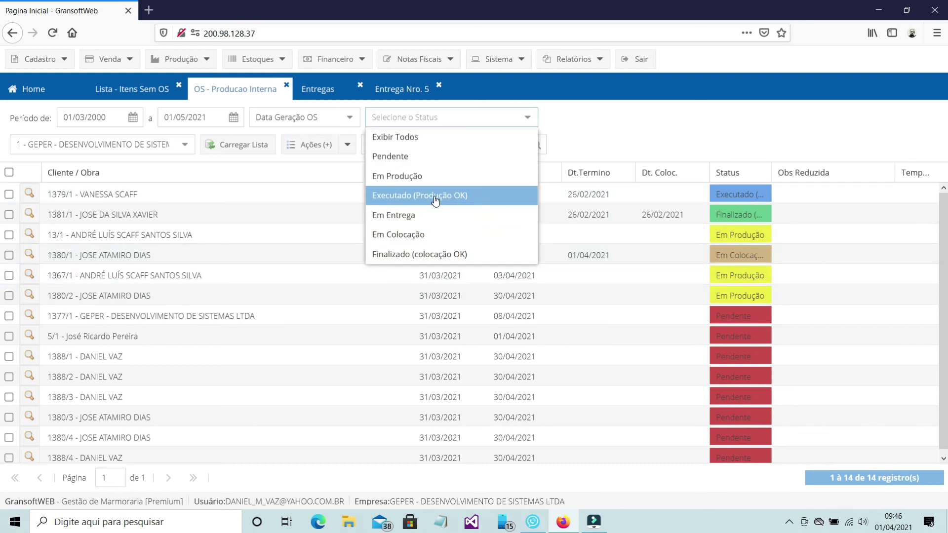
{"action": "left_click", "coordinate": [424, 235]}
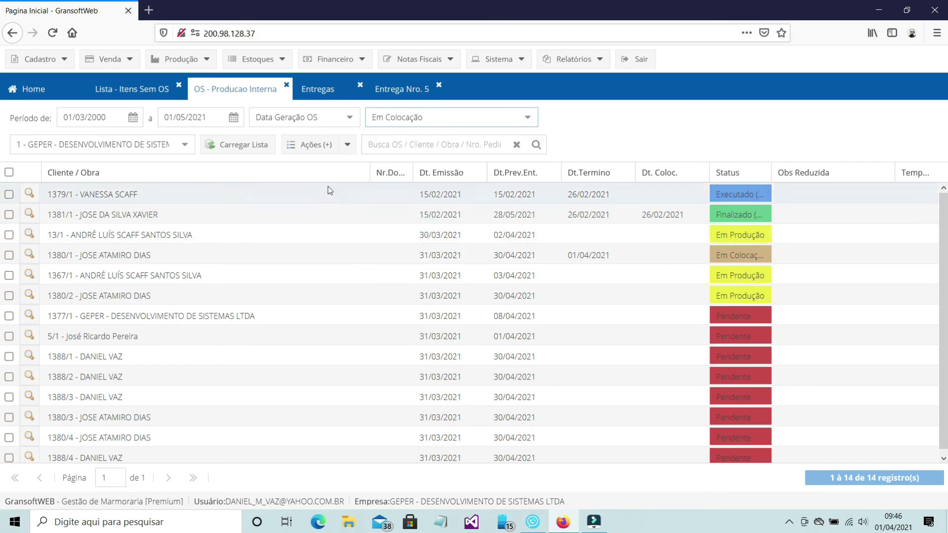
{"action": "left_click", "coordinate": [241, 151]}
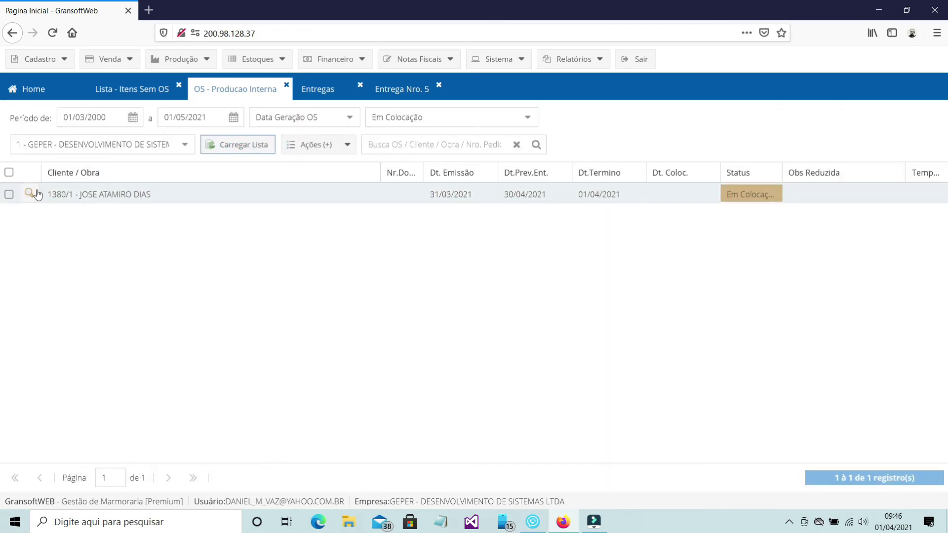
{"action": "left_click", "coordinate": [35, 192]}
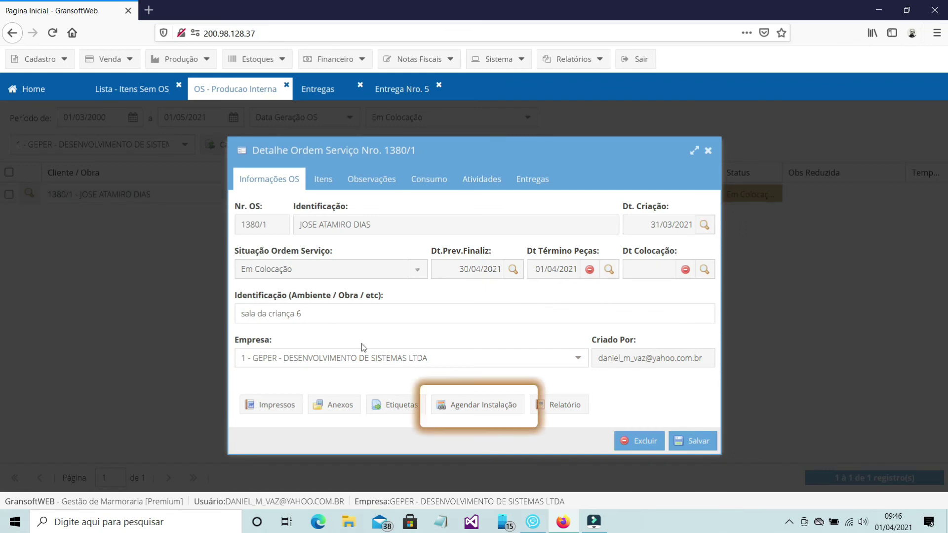
Step: Schedule an installation visit with the installer for Friday 02/04/2021 at 10:00
{"action": "left_click", "coordinate": [489, 413]}
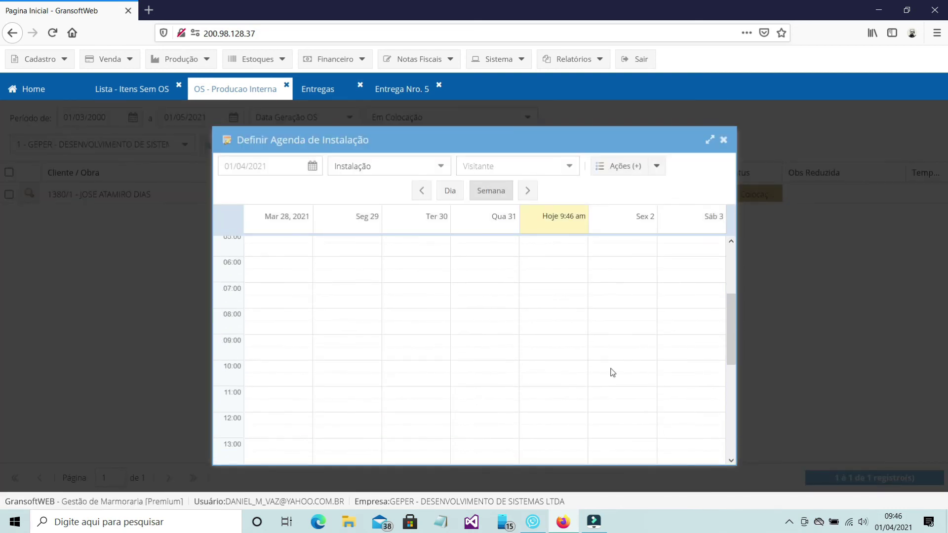
{"action": "left_click", "coordinate": [610, 369]}
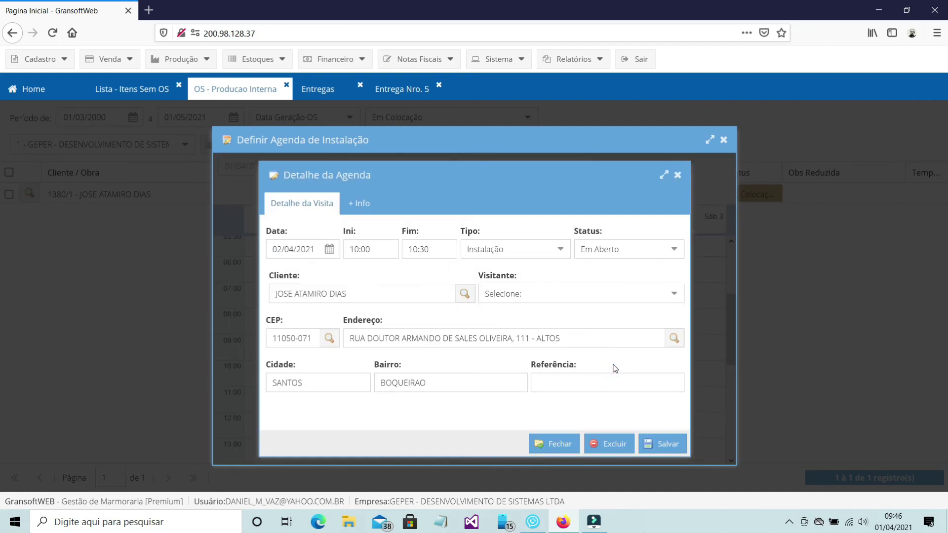
{"action": "left_click", "coordinate": [674, 296]}
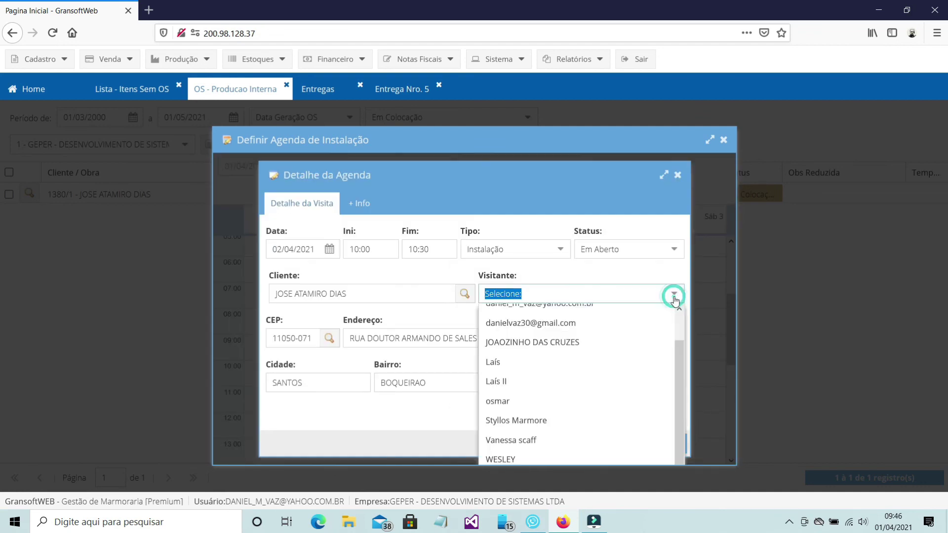
{"action": "left_click", "coordinate": [600, 344]}
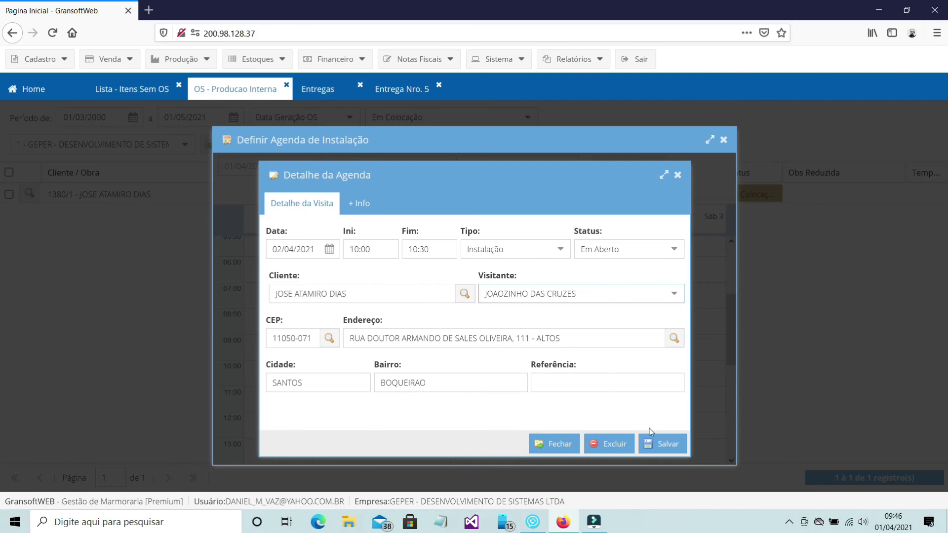
{"action": "left_click", "coordinate": [663, 447]}
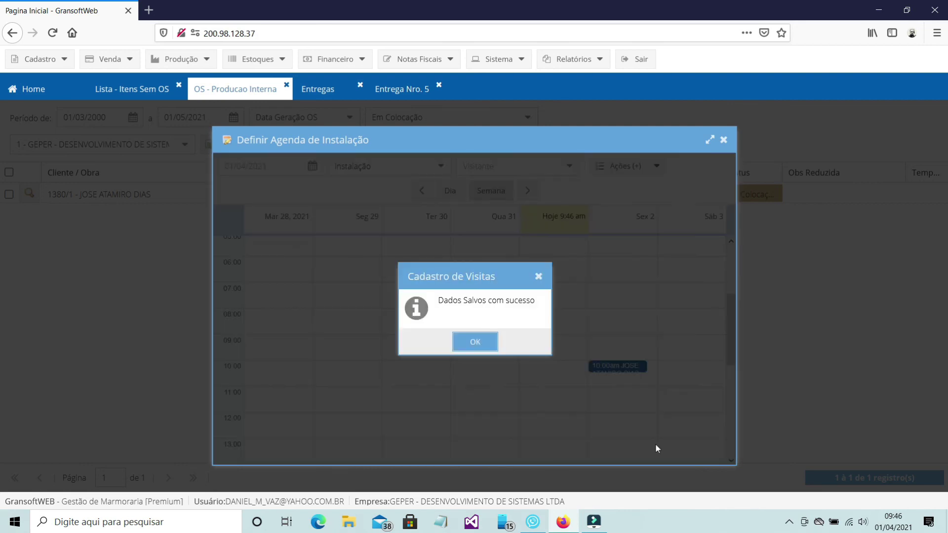
{"action": "left_click", "coordinate": [475, 342]}
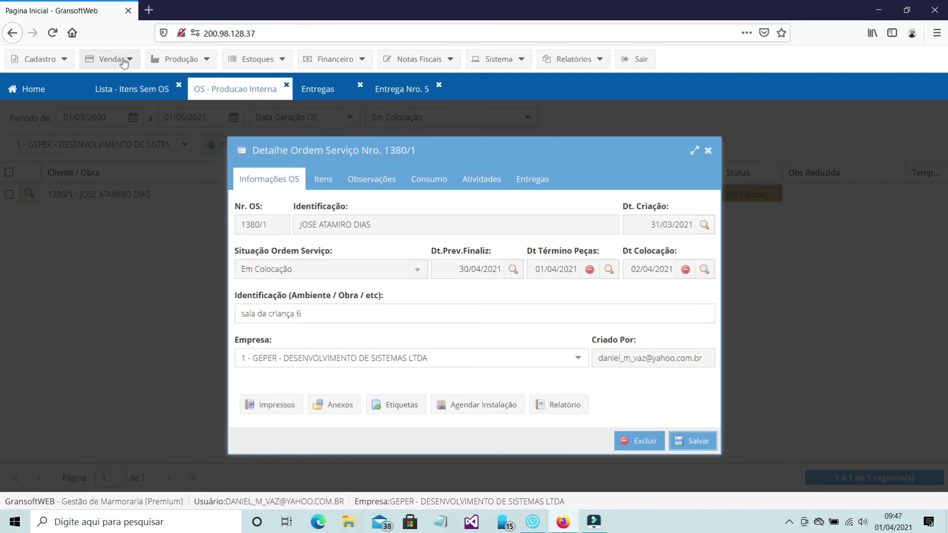
{"action": "left_click", "coordinate": [123, 60]}
{"action": "mouse_move", "coordinate": [123, 80]}
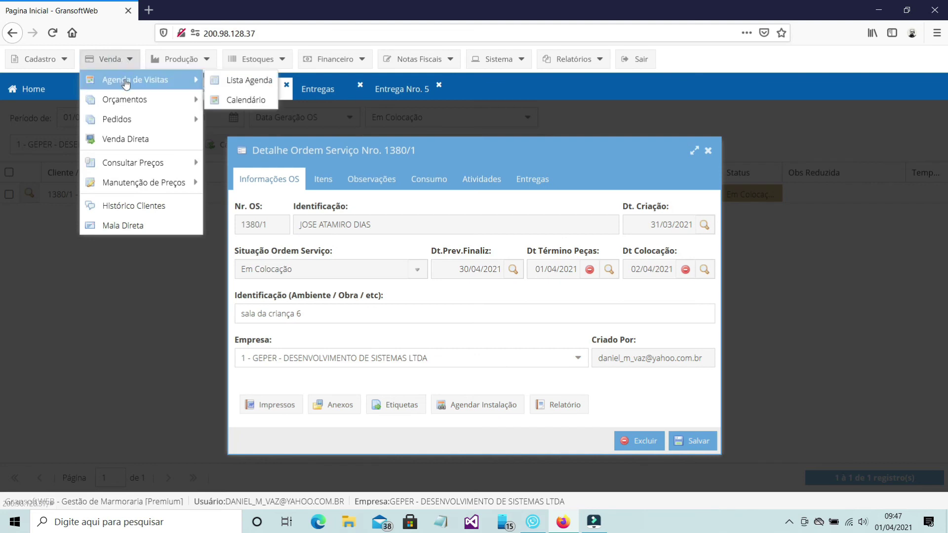
{"action": "left_click", "coordinate": [236, 84]}
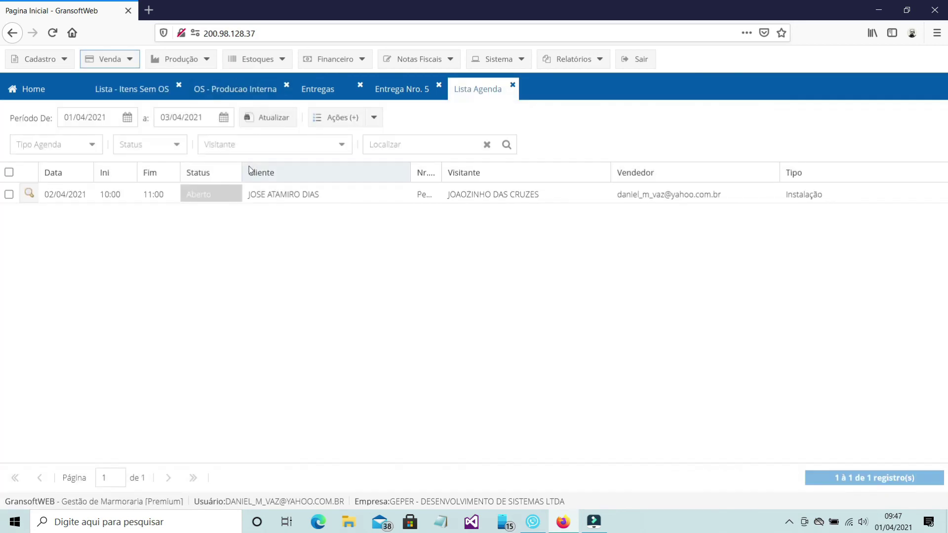
{"action": "left_click", "coordinate": [289, 202]}
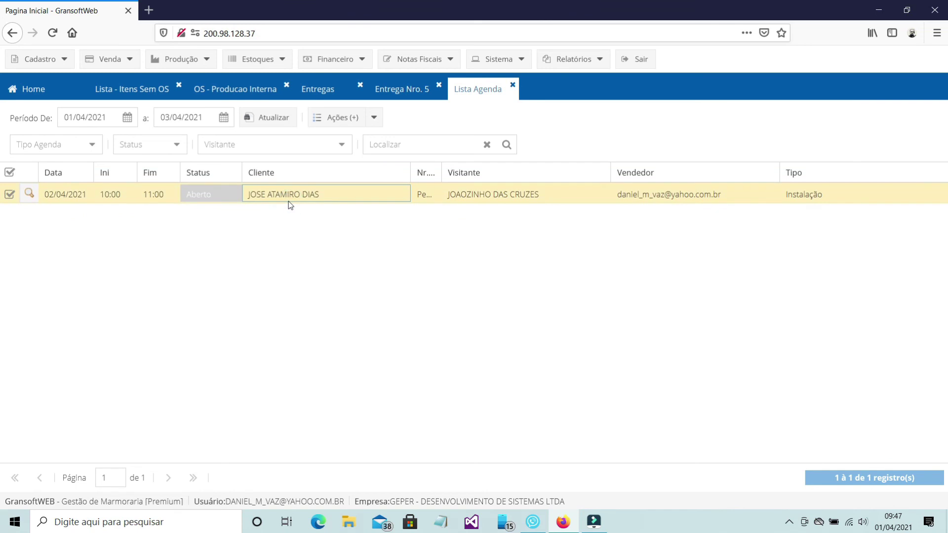
{"action": "double_click", "coordinate": [288, 201]}
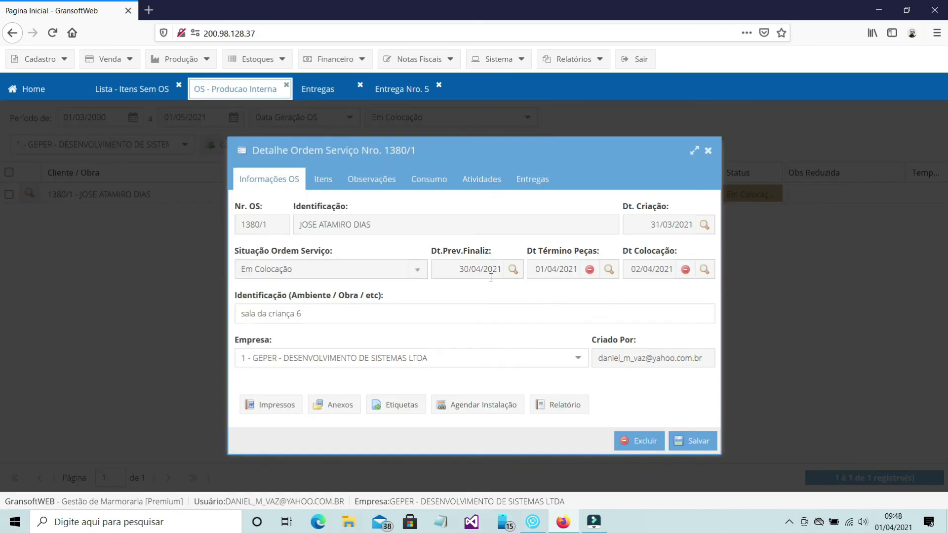
Step: Set order 1380/1 to Finalizado (colocação OK), save it, and close its details
{"action": "left_click", "coordinate": [416, 270]}
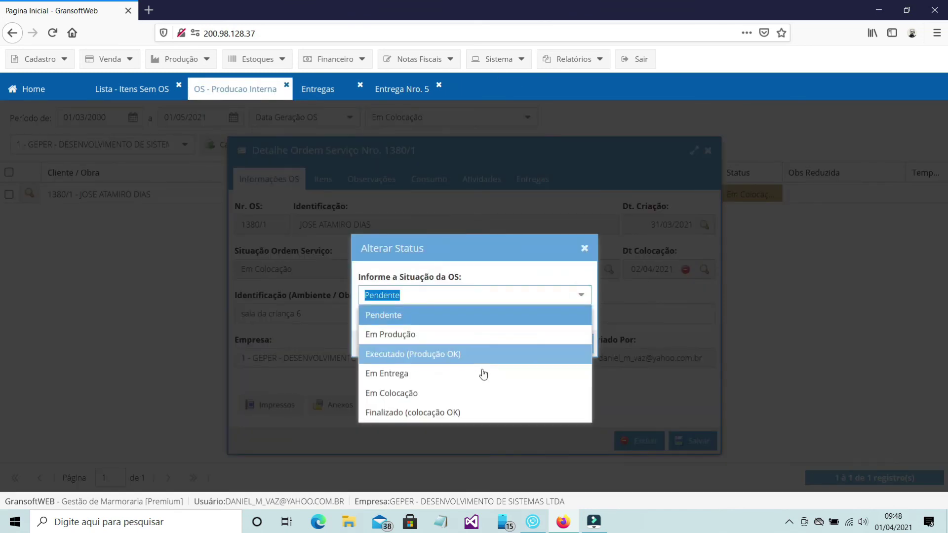
{"action": "left_click", "coordinate": [454, 412]}
{"action": "left_click", "coordinate": [581, 345]}
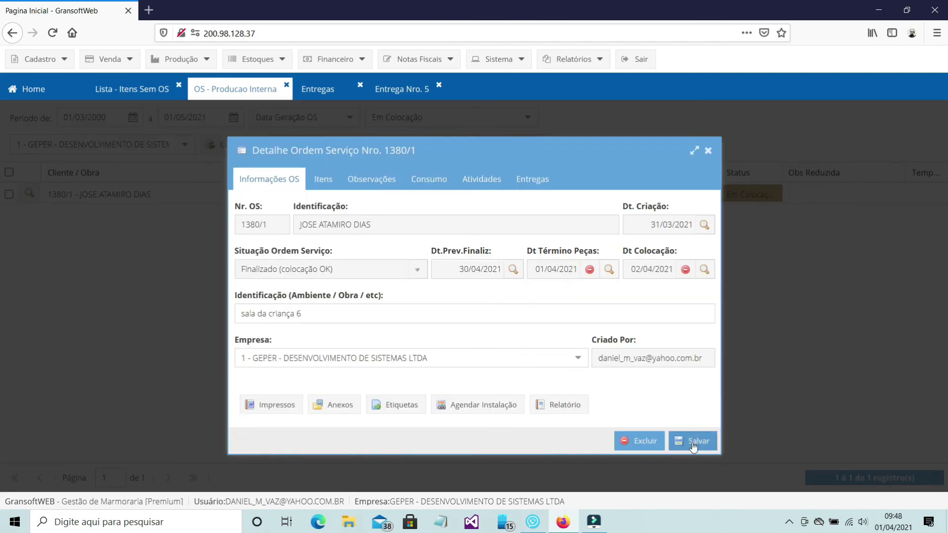
{"action": "left_click", "coordinate": [693, 445]}
{"action": "left_click", "coordinate": [476, 321]}
{"action": "left_click", "coordinate": [707, 151]}
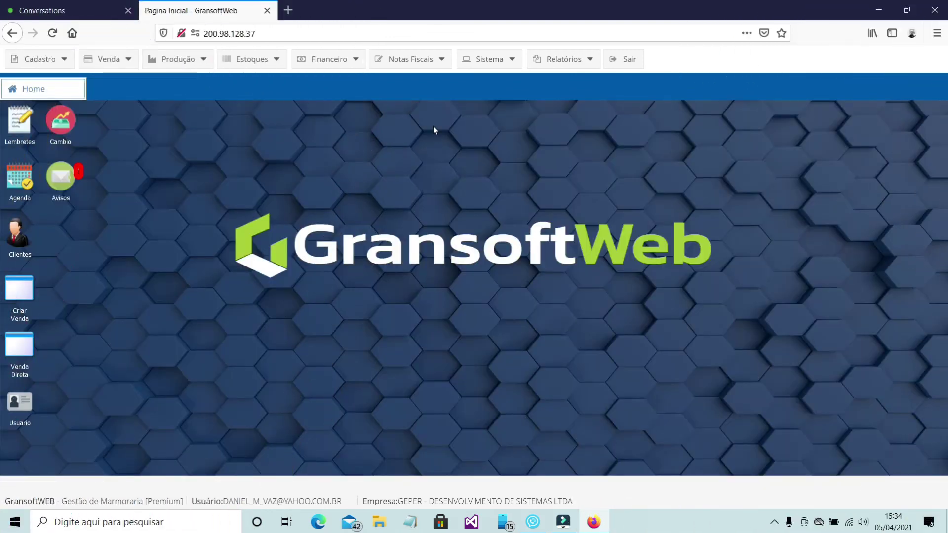
Step: Send 'preciso de ajuda' in the support chat, then minimize the chat
{"action": "left_click", "coordinate": [490, 68]}
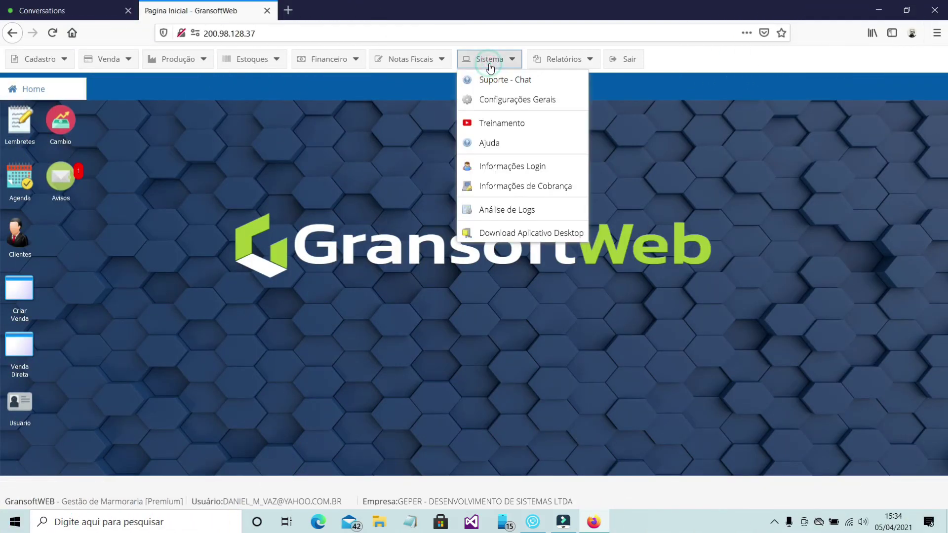
{"action": "left_click", "coordinate": [512, 78]}
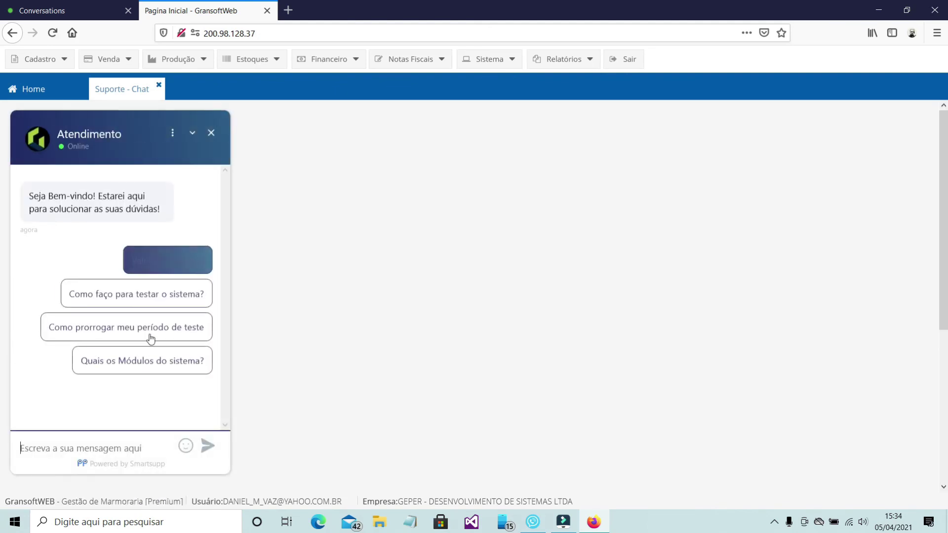
{"action": "left_click", "coordinate": [84, 447]}
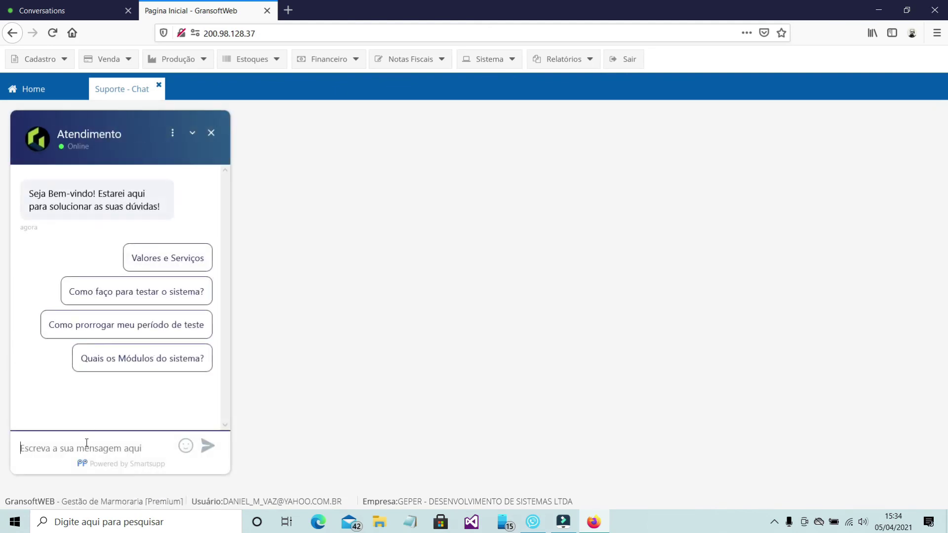
{"action": "type", "text": "preciso de ajuda"}
{"action": "left_click", "coordinate": [209, 447]}
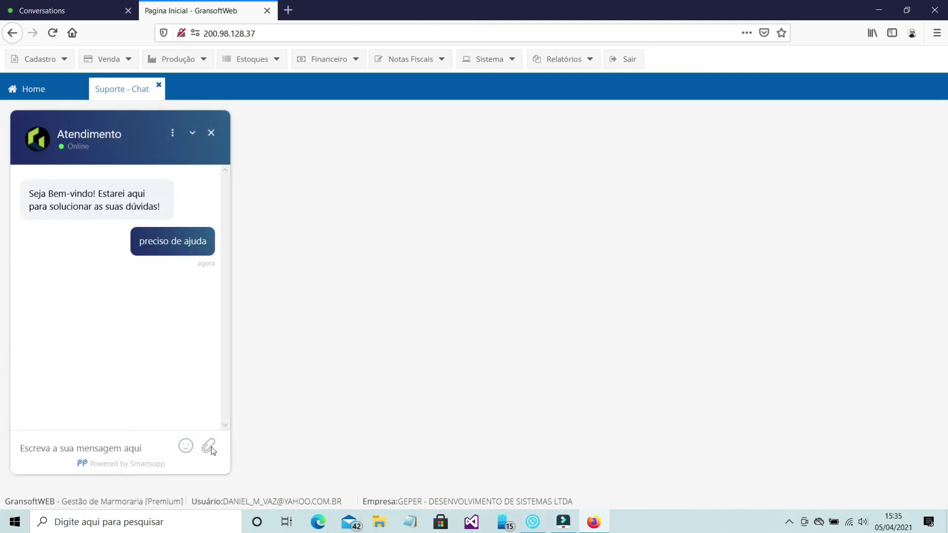
{"action": "left_click", "coordinate": [212, 133]}
Step: Search the GransoftWeb Ajuda help site for 'como gerar ordens de serviço'
{"action": "left_click", "coordinate": [524, 96]}
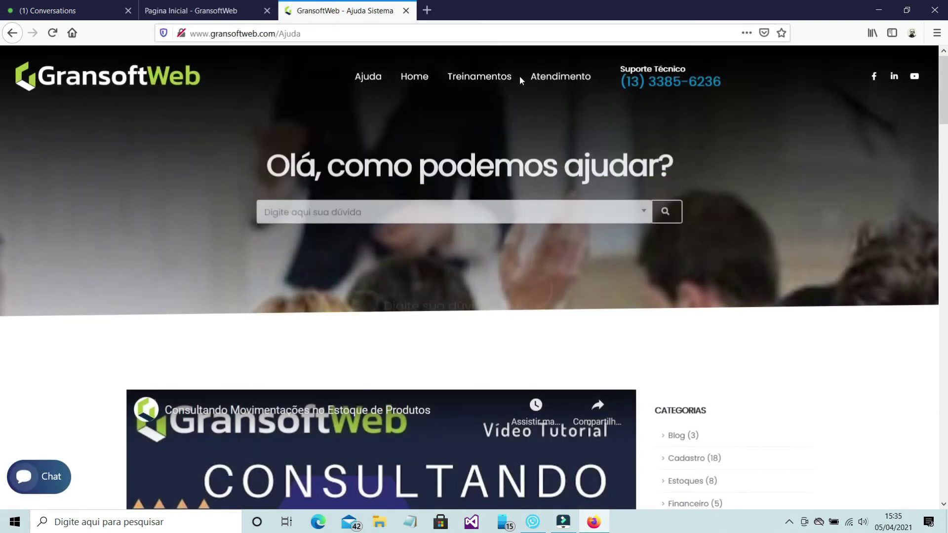
{"action": "left_click", "coordinate": [503, 204]}
{"action": "type", "text": "como gerar ordens de serviço"}
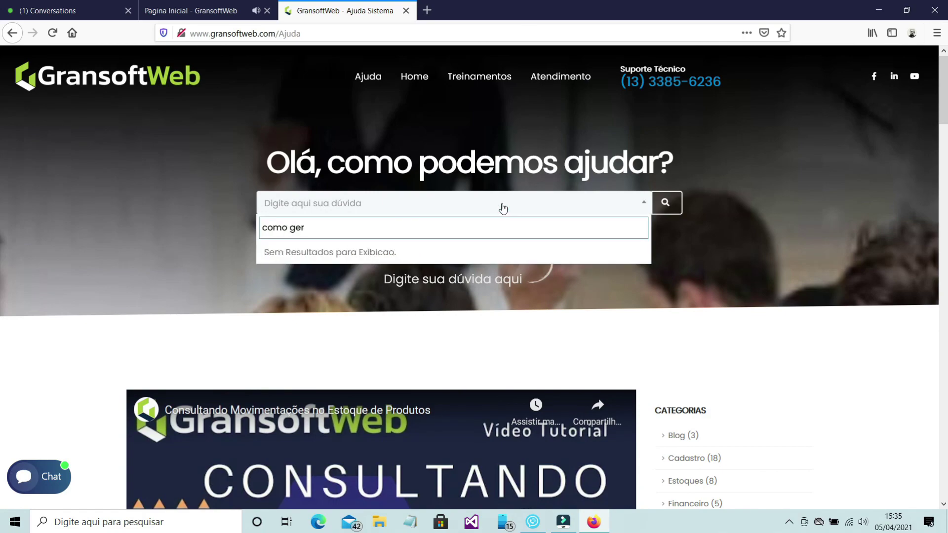